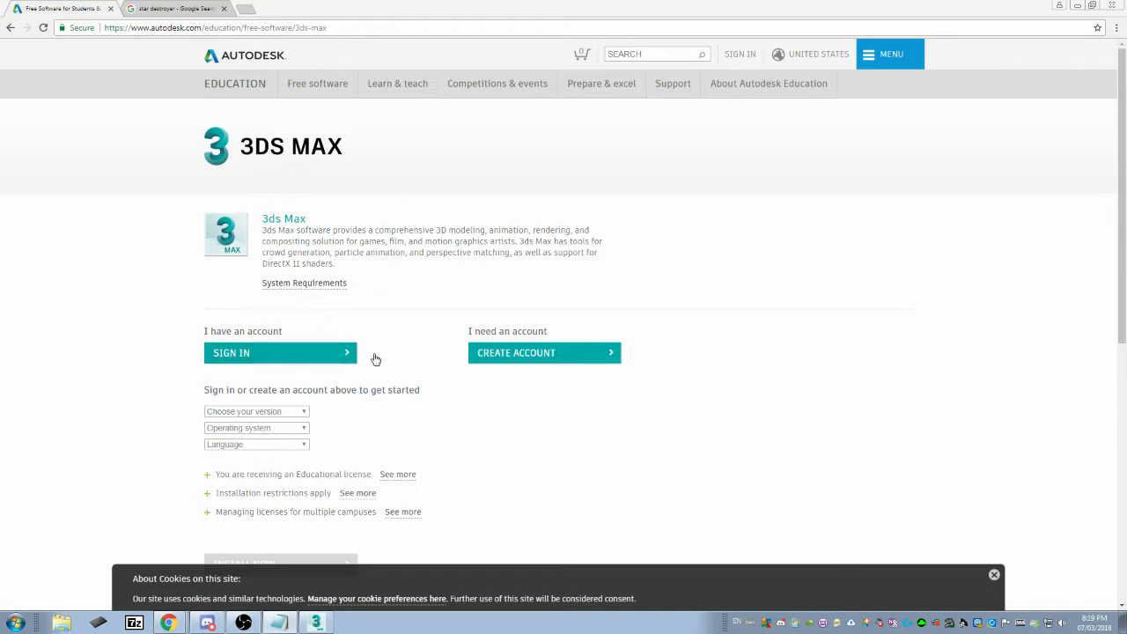
Switch from the browser to 3ds Max, launching it and dismissing its welcome screen.
{"action": "left_click", "coordinate": [1079, 7]}
{"action": "double_click", "coordinate": [154, 22]}
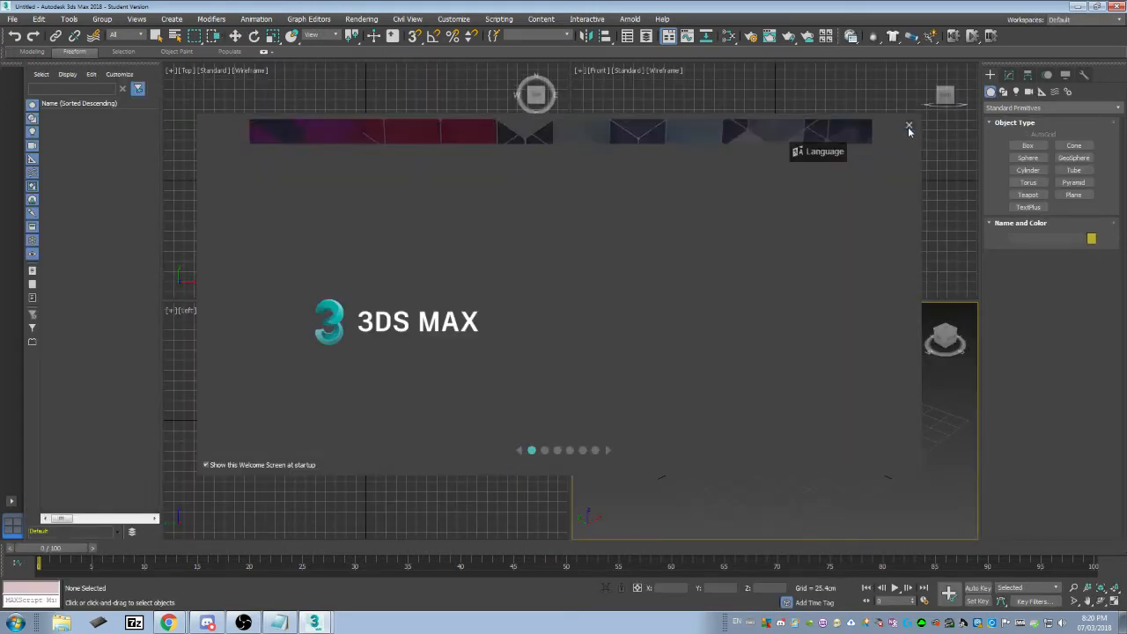
{"action": "left_click", "coordinate": [908, 126]}
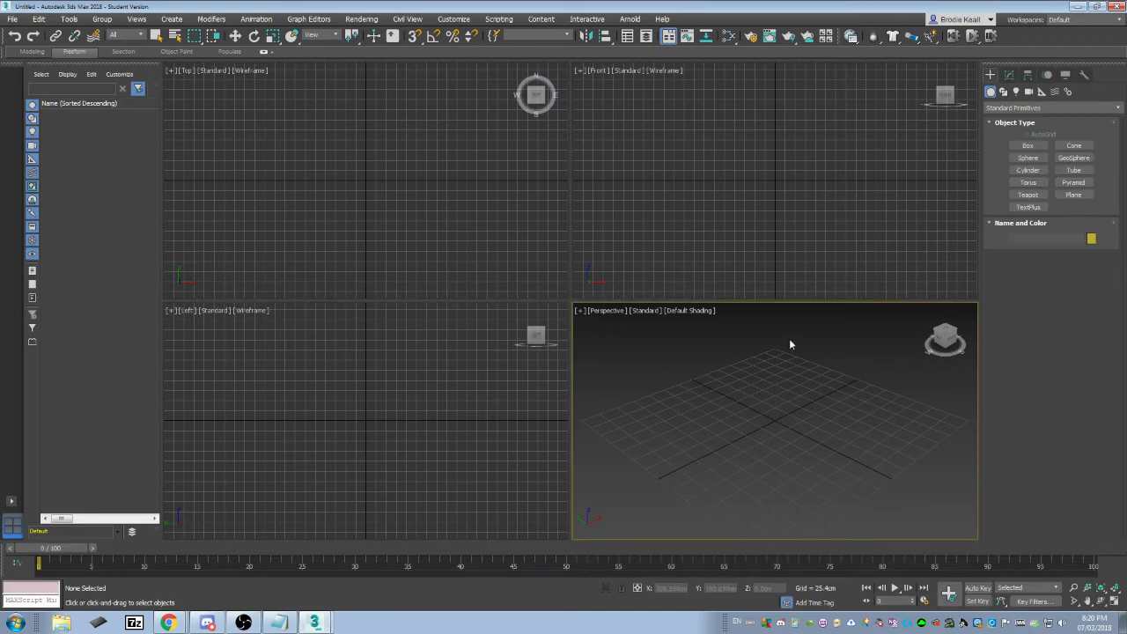
Maximize the Perspective viewport to show only that view.
{"action": "left_click", "coordinate": [1114, 601]}
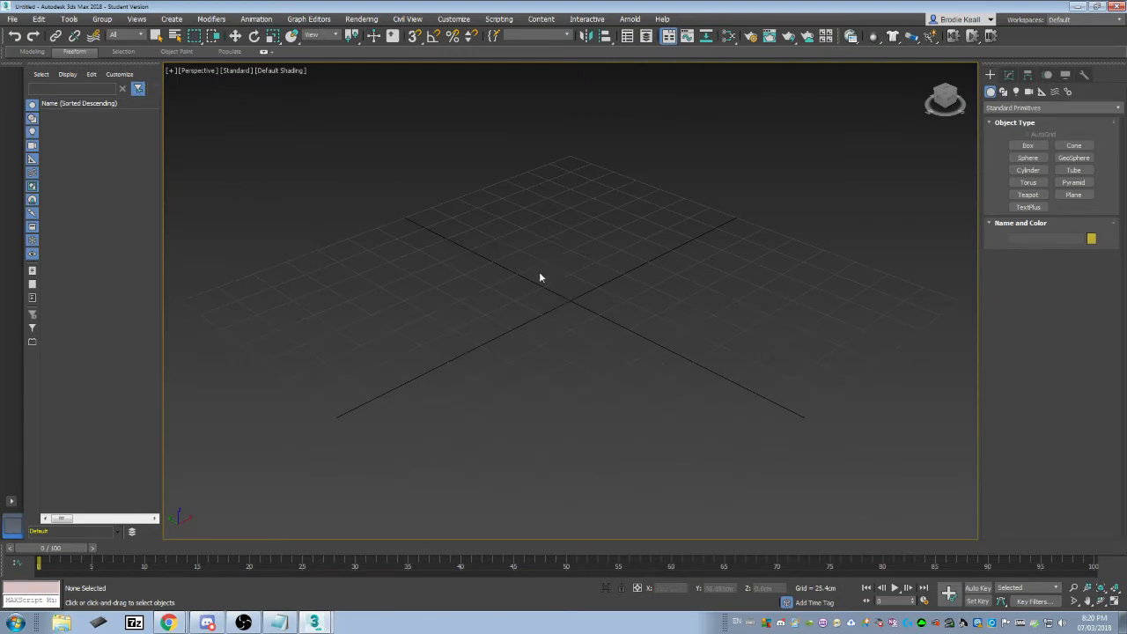
{"action": "middle_click_drag", "start_coordinate": [576, 311], "coordinate": [660, 272]}
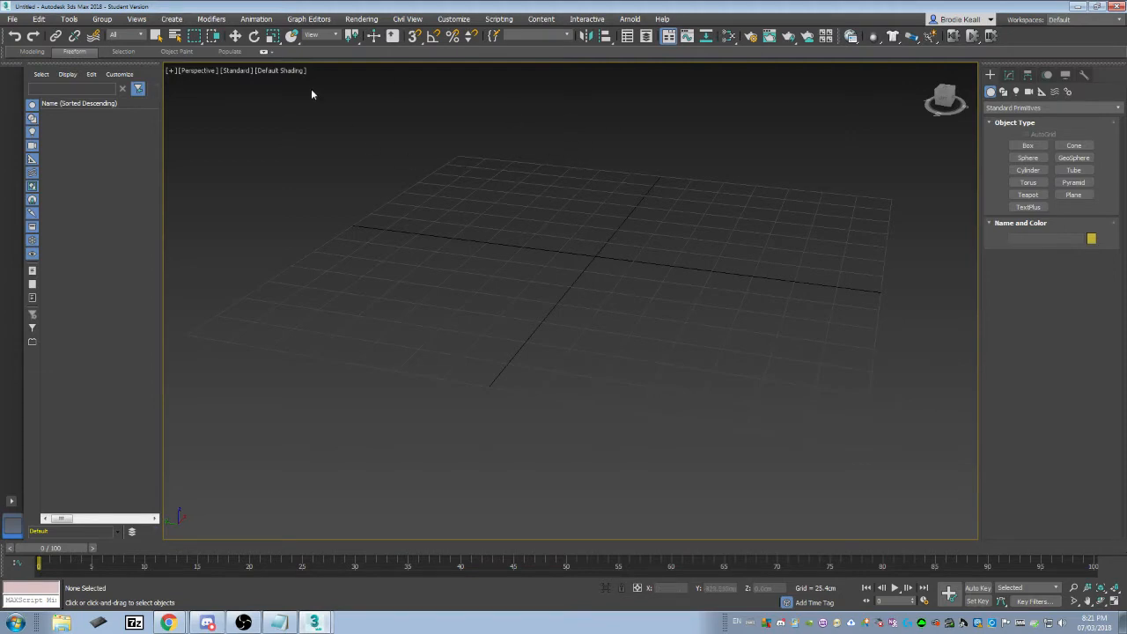
Create a trial box about 231 cm long and 250 cm wide on the grid and delete it.
{"action": "left_click", "coordinate": [176, 18]}
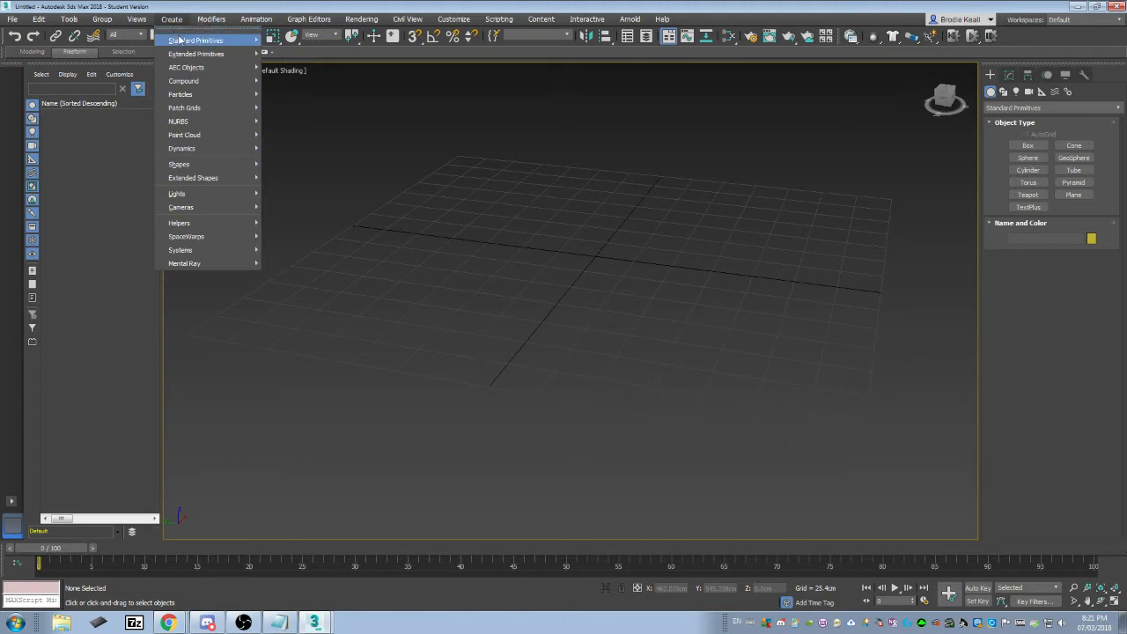
{"action": "mouse_move", "coordinate": [185, 38]}
{"action": "left_click", "coordinate": [282, 48]}
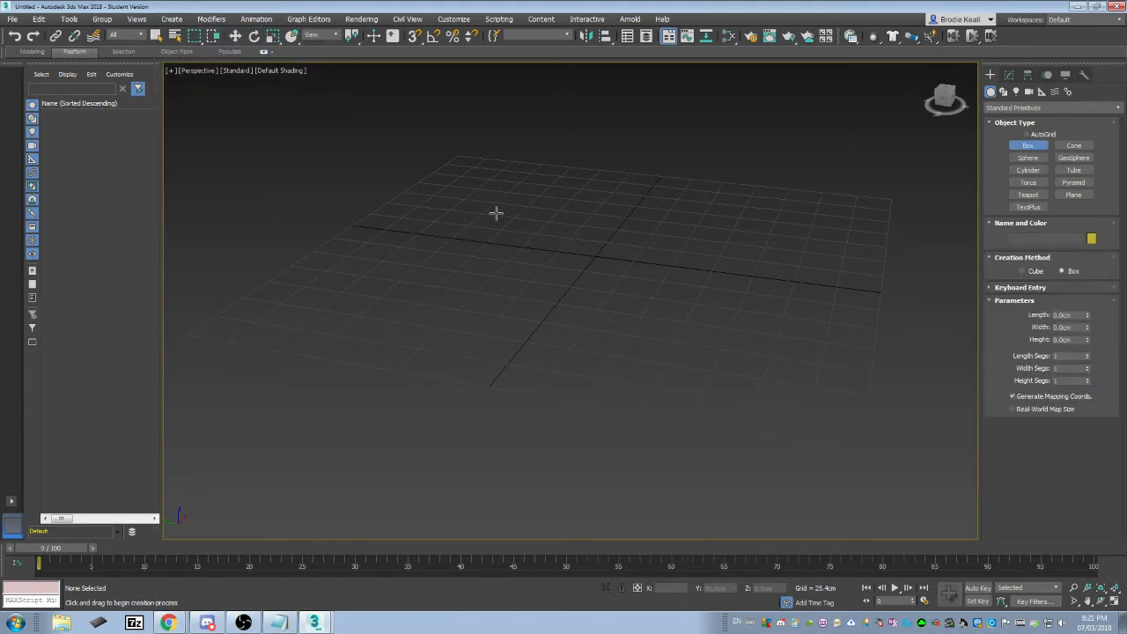
{"action": "left_click_drag", "start_coordinate": [485, 181], "coordinate": [717, 373]}
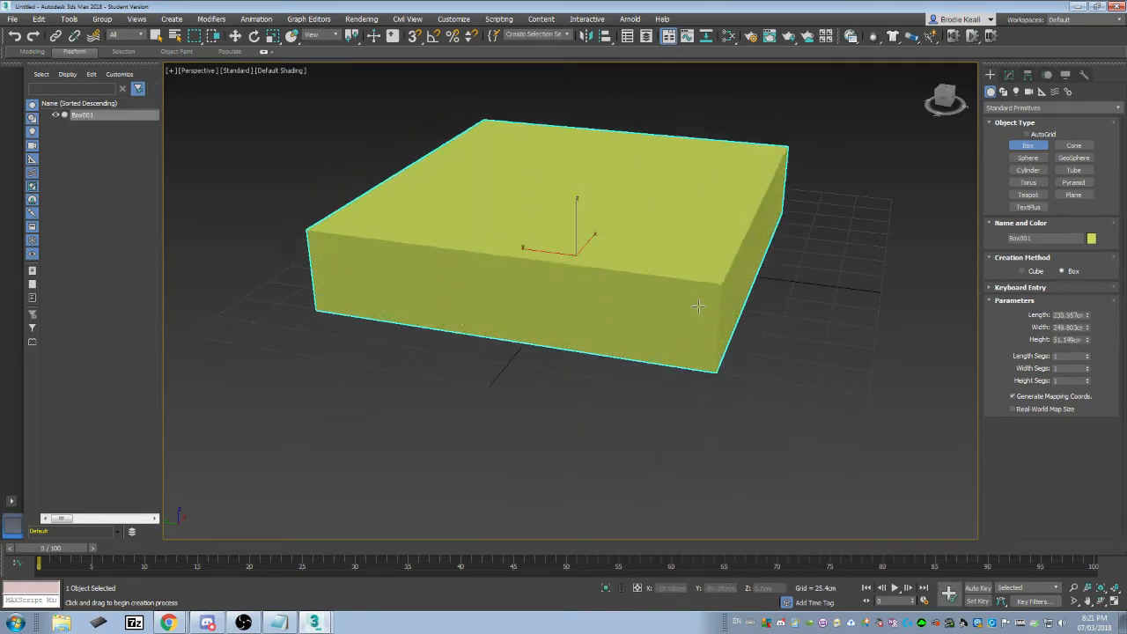
{"action": "left_click", "coordinate": [693, 288]}
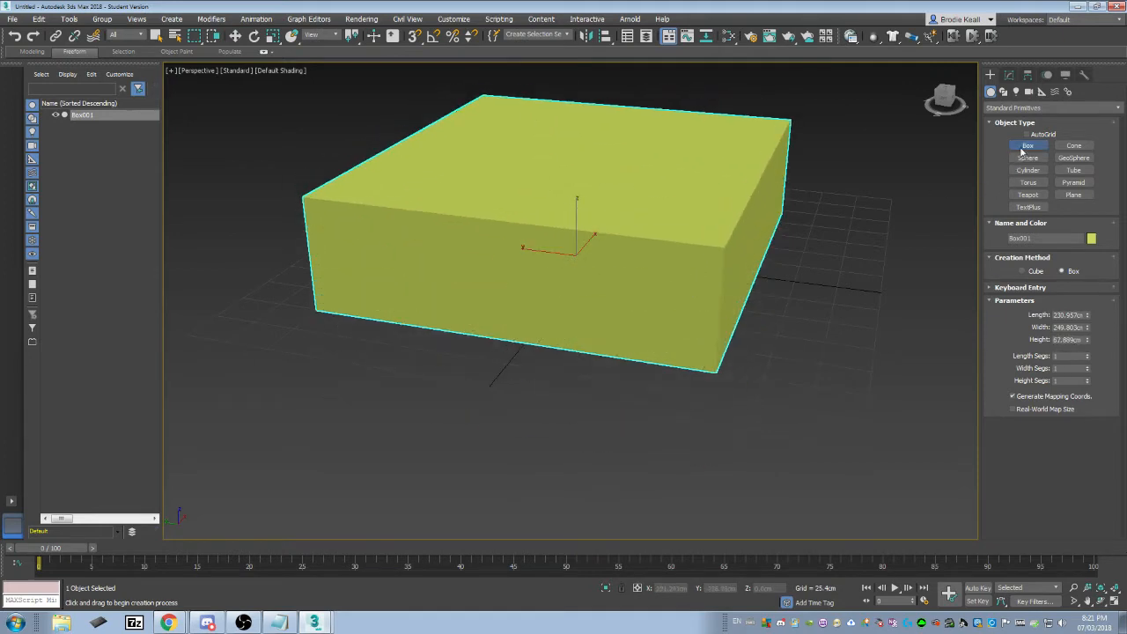
{"action": "middle_click_drag", "start_coordinate": [728, 210], "coordinate": [710, 213]}
{"action": "key", "text": "Delete"}
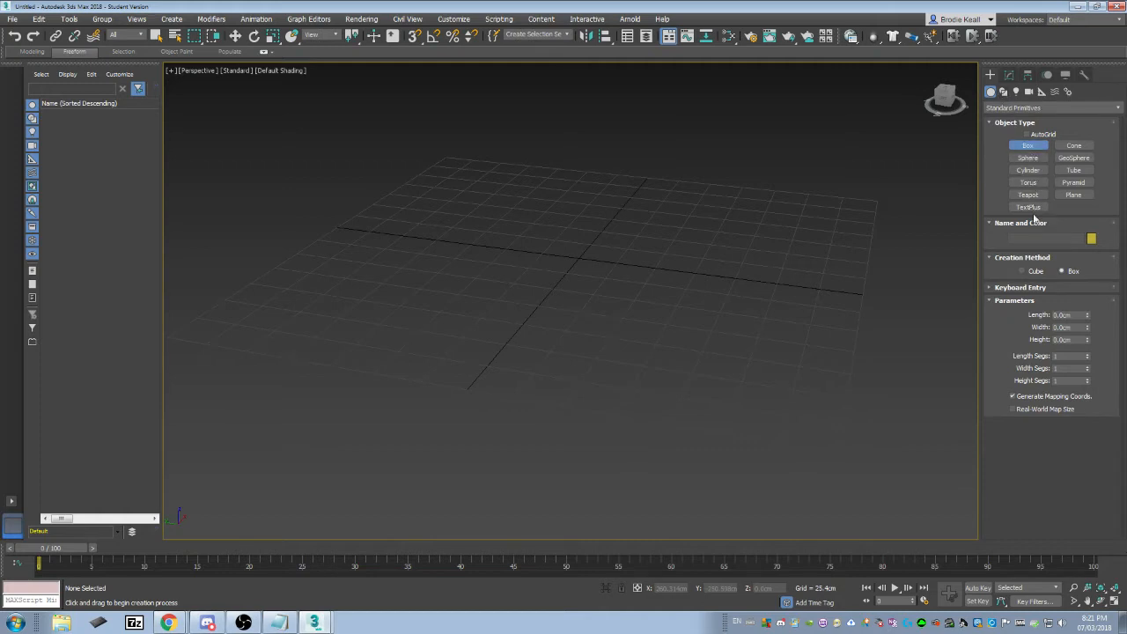
Draw a box about 226 cm long, 215 cm wide and 85 cm high on the grid.
{"action": "left_click_drag", "start_coordinate": [463, 194], "coordinate": [683, 310]}
{"action": "left_click", "coordinate": [693, 257]}
{"action": "middle_click_drag", "start_coordinate": [692, 258], "coordinate": [669, 256]}
{"action": "scroll", "coordinate": [767, 285], "scroll_direction": "down", "scroll_amount": 3}
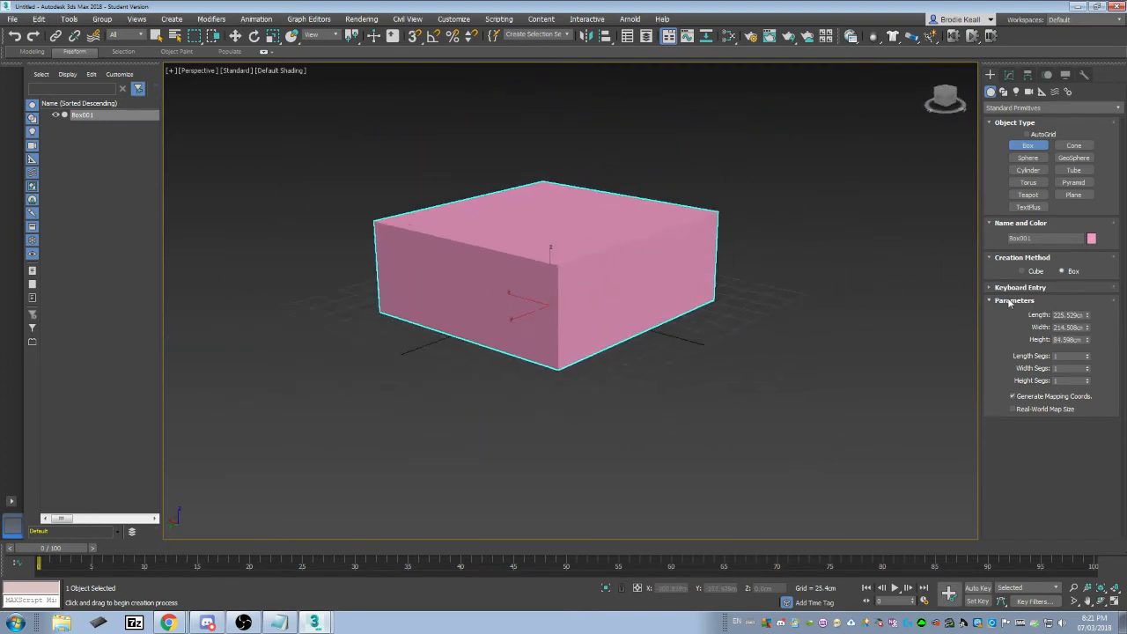
Set the box's length, width and height to 100 cm each.
{"action": "mouse_move", "coordinate": [1089, 318]}
{"action": "left_mouse_down"}
{"action": "mouse_move", "coordinate": [1090, 298]}
{"action": "mouse_move", "coordinate": [1089, 331]}
{"action": "left_mouse_up"}
{"action": "left_click_drag", "start_coordinate": [1088, 339], "coordinate": [1086, 346]}
{"action": "left_click", "coordinate": [1067, 315]}
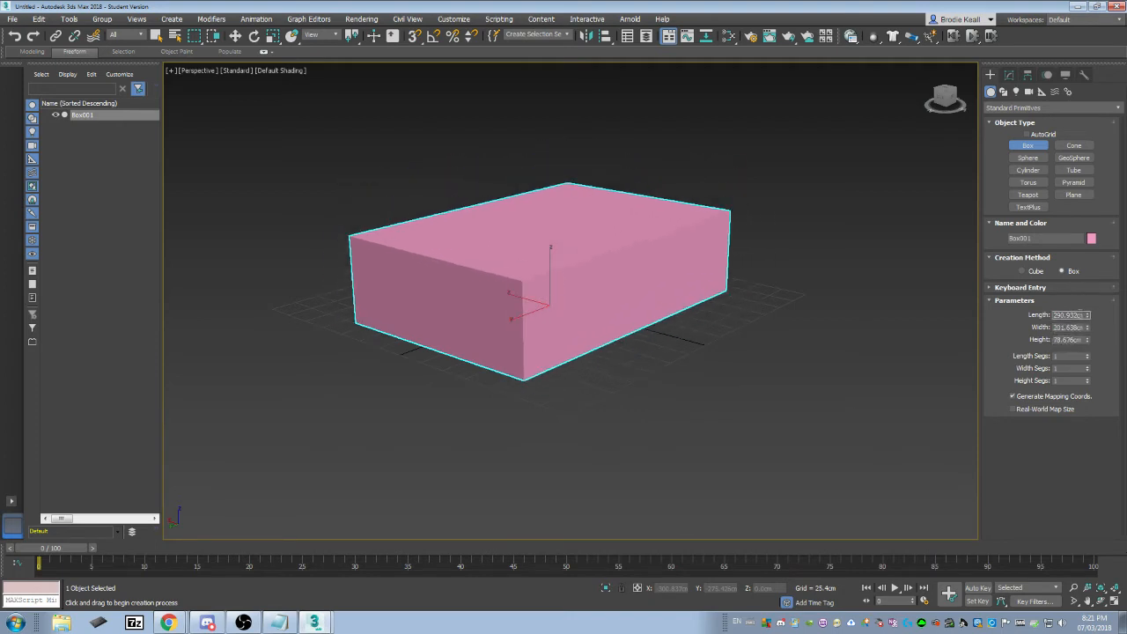
{"action": "type", "text": "100"}
{"action": "key", "text": "Tab"}
{"action": "type", "text": "100"}
{"action": "key", "text": "Tab"}
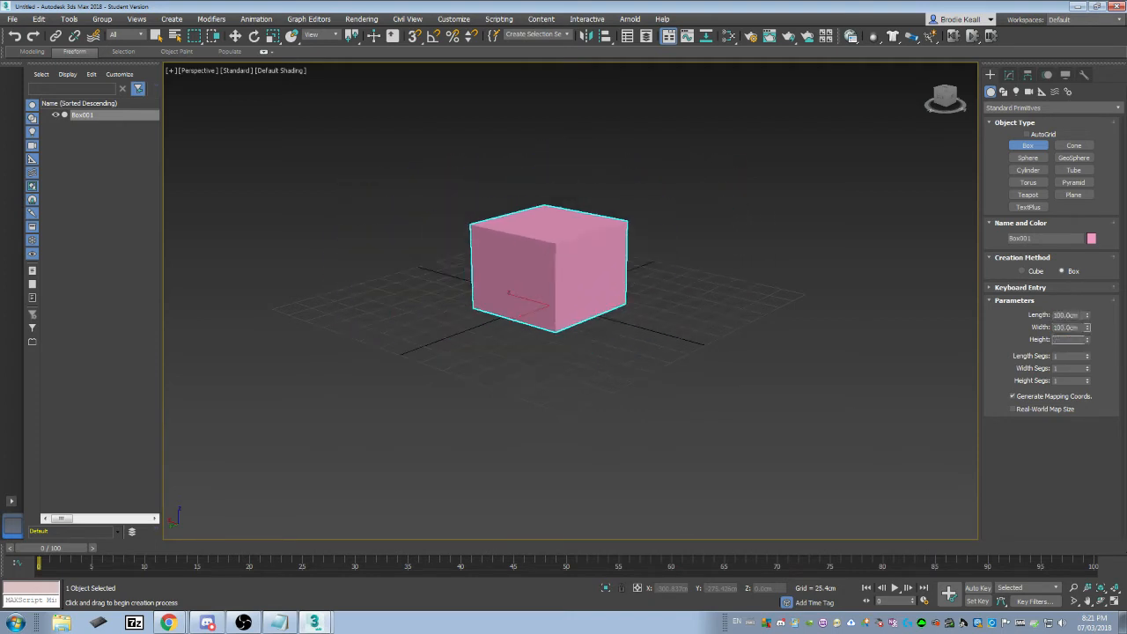
{"action": "middle_click_drag", "start_coordinate": [625, 284], "coordinate": [553, 322], "text": "alt"}
Try the Move, Rotate and Scale tools on the box and undo the trial transforms.
{"action": "key", "text": "w"}
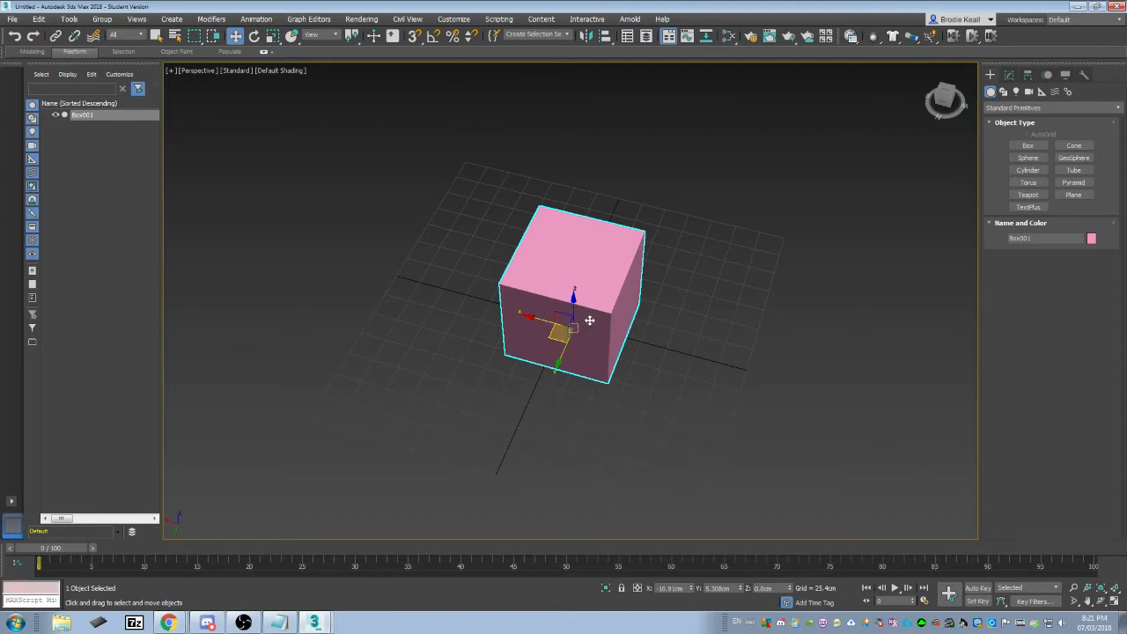
{"action": "key", "text": "e"}
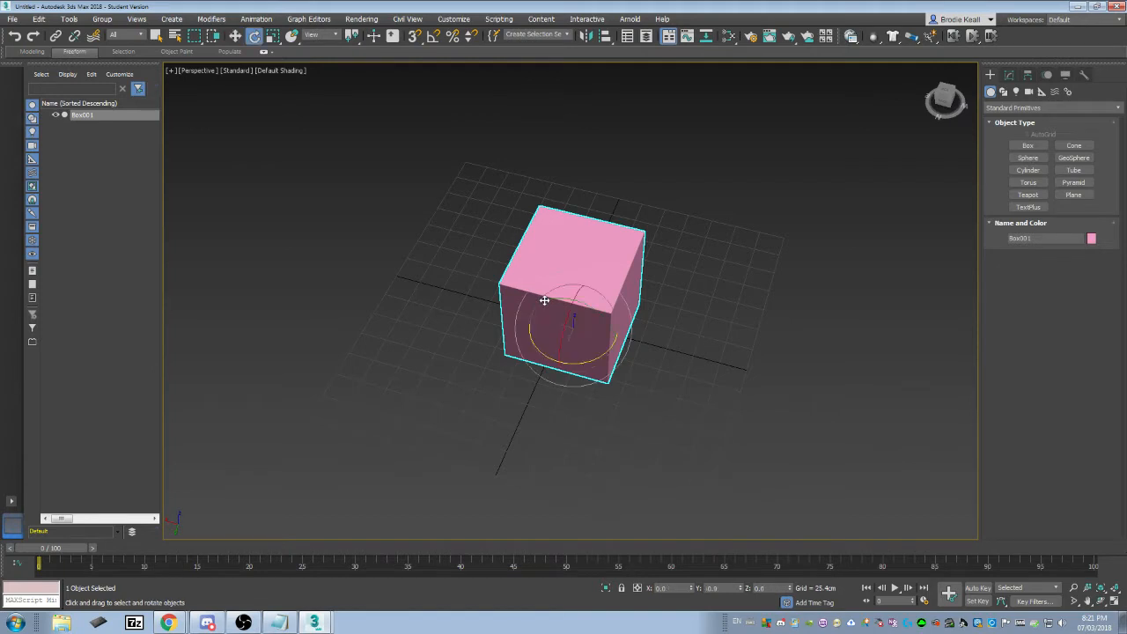
{"action": "middle_click_drag", "start_coordinate": [605, 334], "coordinate": [594, 311], "text": "alt"}
{"action": "left_click_drag", "start_coordinate": [594, 311], "coordinate": [580, 332]}
{"action": "key", "text": "r"}
{"action": "key", "text": "ctrl+z"}
{"action": "key", "text": "ctrl+z"}
{"action": "left_click", "coordinate": [577, 325]}
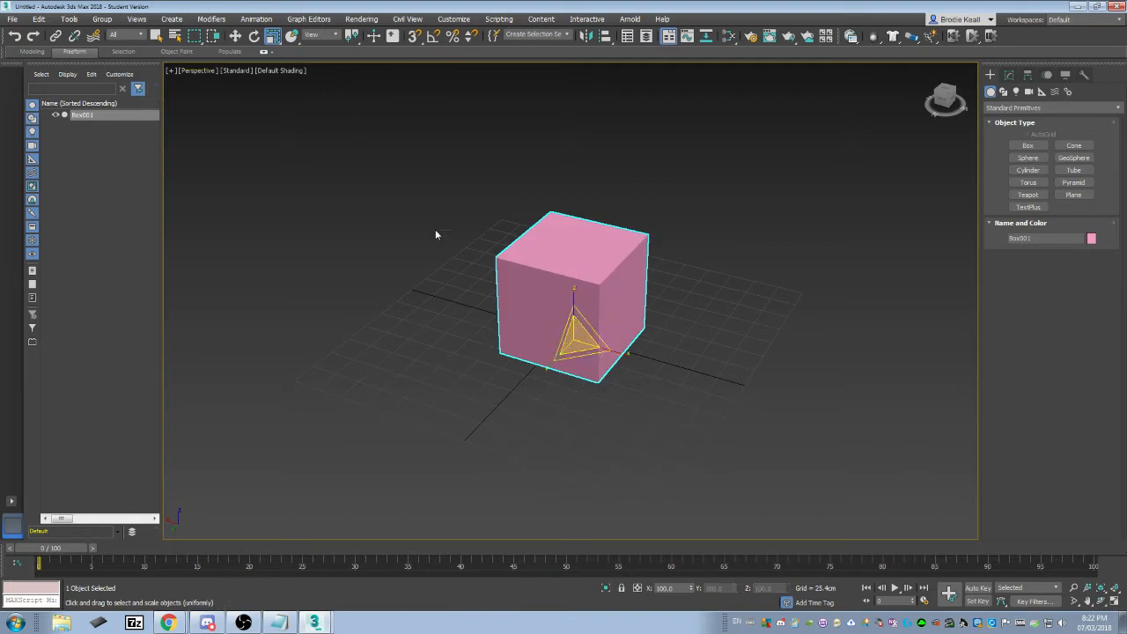
{"action": "left_click", "coordinate": [235, 37]}
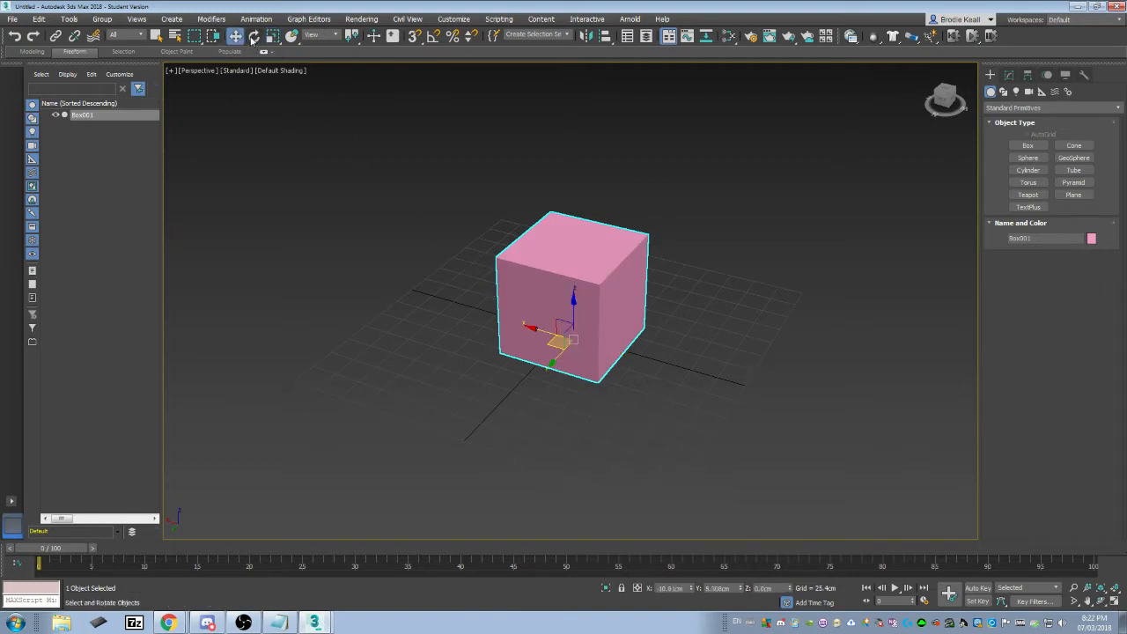
{"action": "left_click", "coordinate": [254, 36]}
{"action": "left_click", "coordinate": [271, 37]}
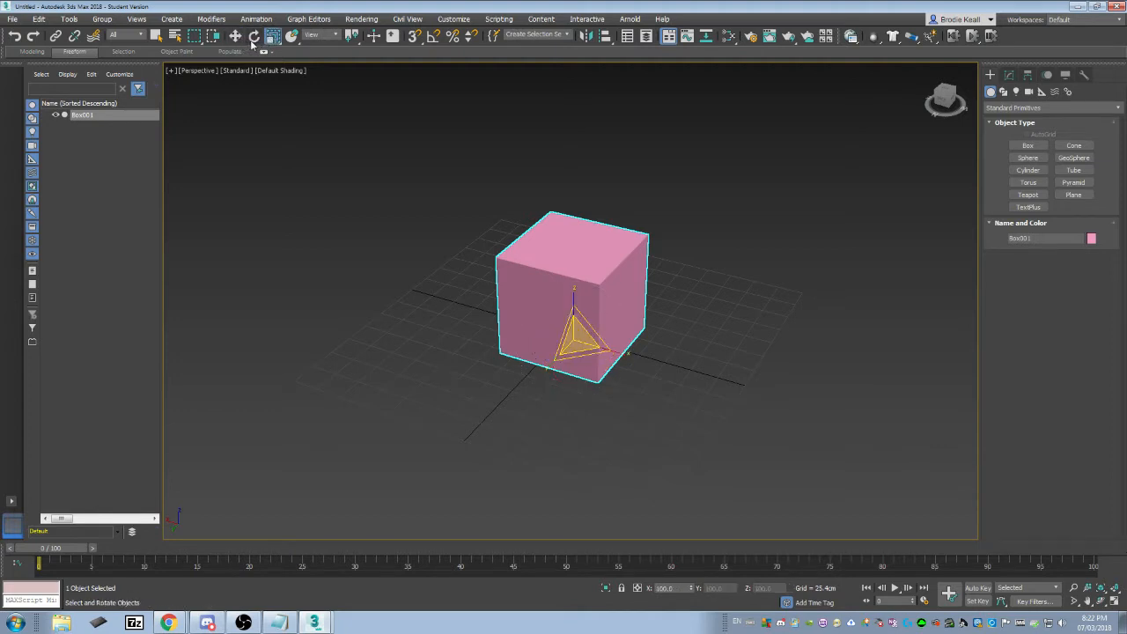
{"action": "middle_click_drag", "start_coordinate": [578, 251], "coordinate": [542, 219]}
{"action": "middle_click_drag", "start_coordinate": [541, 219], "coordinate": [581, 299], "text": "alt"}
With the Move tool active, set the box's X and Y position to 0 to centre it on the grid.
{"action": "key", "text": "w"}
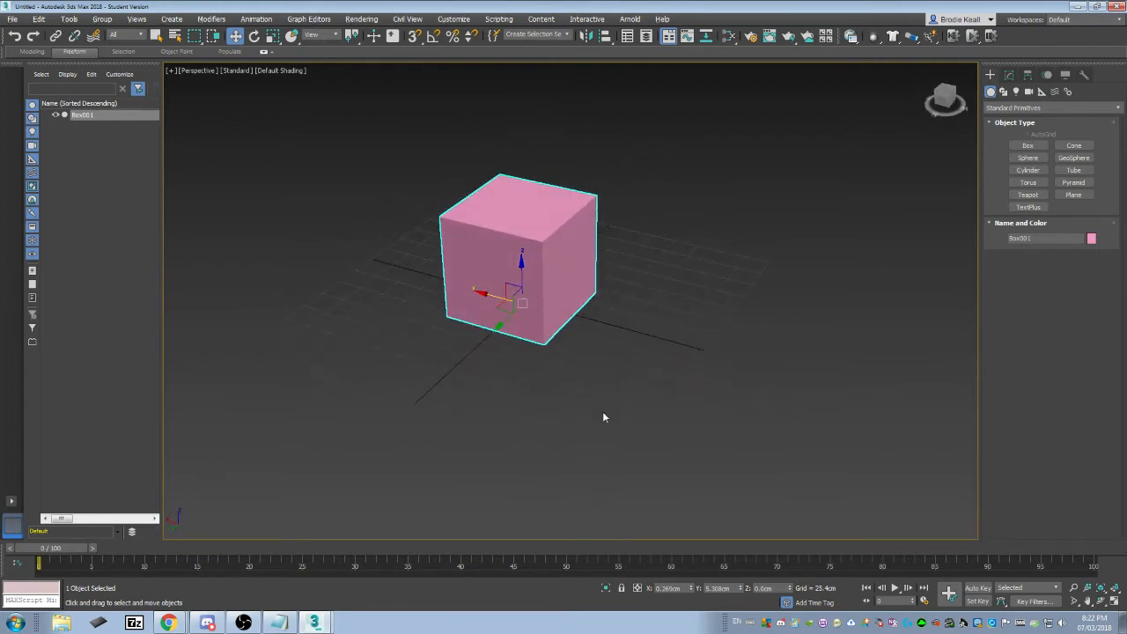
{"action": "middle_click_drag", "start_coordinate": [558, 343], "coordinate": [526, 354], "text": "alt"}
{"action": "scroll", "coordinate": [493, 229], "scroll_direction": "up", "scroll_amount": 4}
{"action": "middle_click_drag", "start_coordinate": [484, 189], "coordinate": [625, 400], "text": "alt"}
{"action": "left_click", "coordinate": [670, 588]}
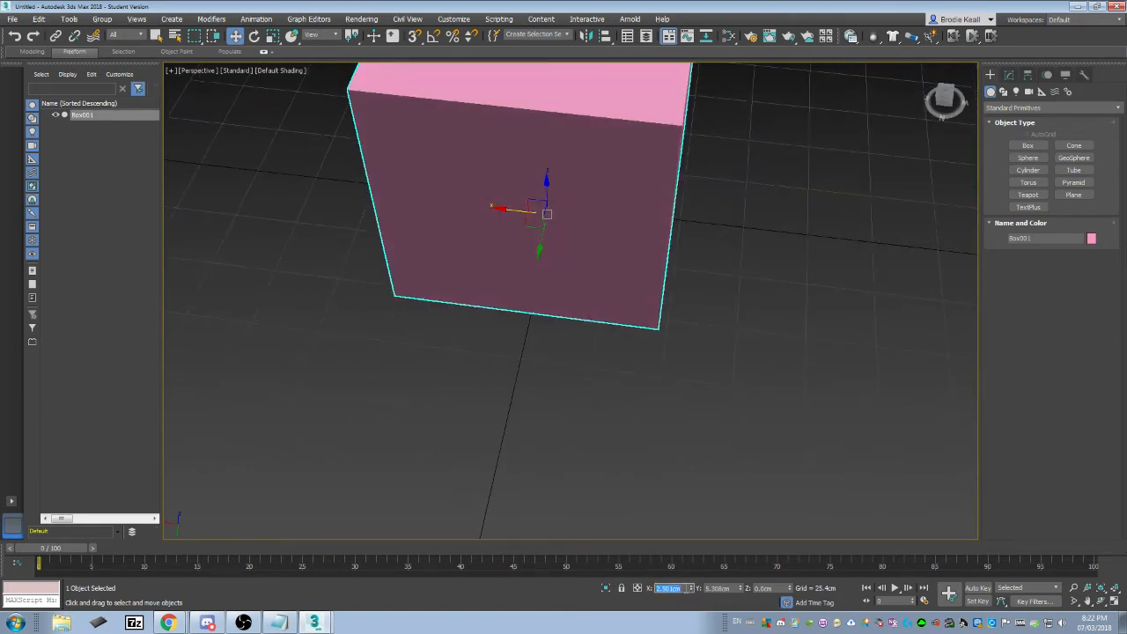
{"action": "type", "text": "0"}
{"action": "key", "text": "Tab"}
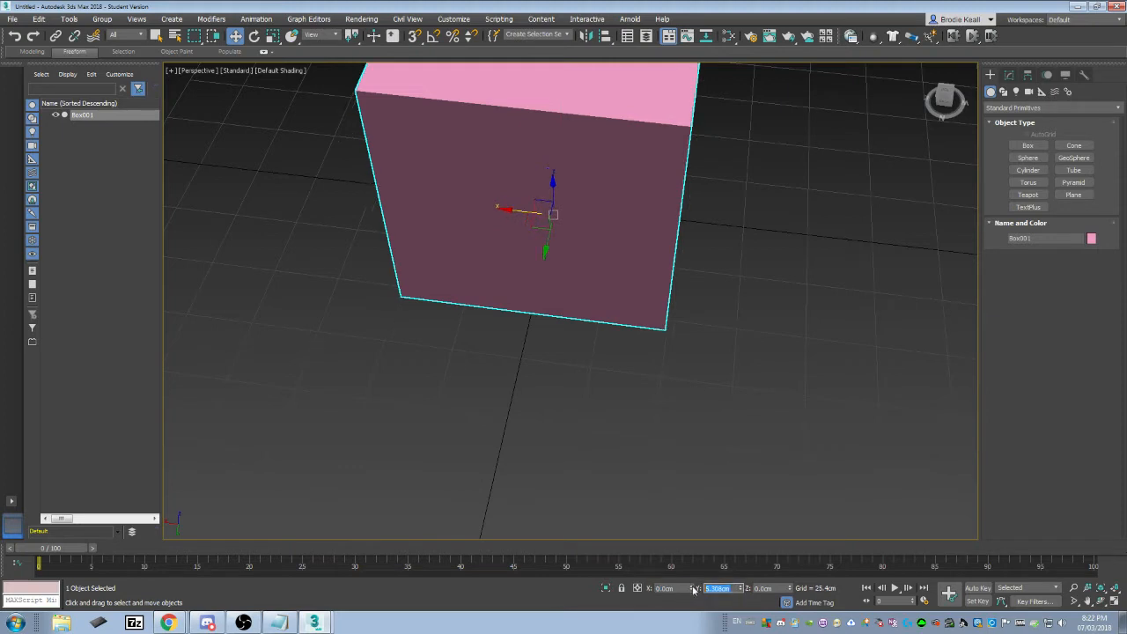
{"action": "type", "text": "0"}
{"action": "middle_click_drag", "start_coordinate": [746, 423], "coordinate": [715, 462]}
{"action": "scroll", "coordinate": [715, 462], "scroll_direction": "down", "scroll_amount": 8}
{"action": "left_click_drag", "start_coordinate": [740, 588], "coordinate": [737, 560]}
{"action": "right_click", "coordinate": [740, 588]}
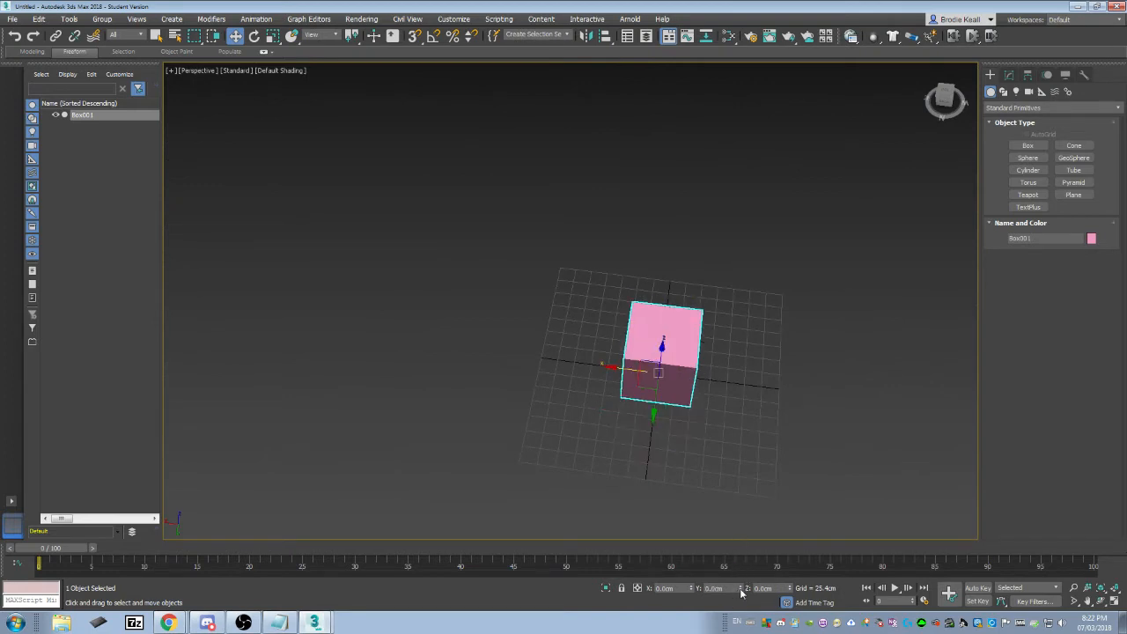
Open the box's modifiable parameters, try changing its length and undo the change.
{"action": "middle_click_drag", "start_coordinate": [718, 440], "coordinate": [683, 433], "text": "alt"}
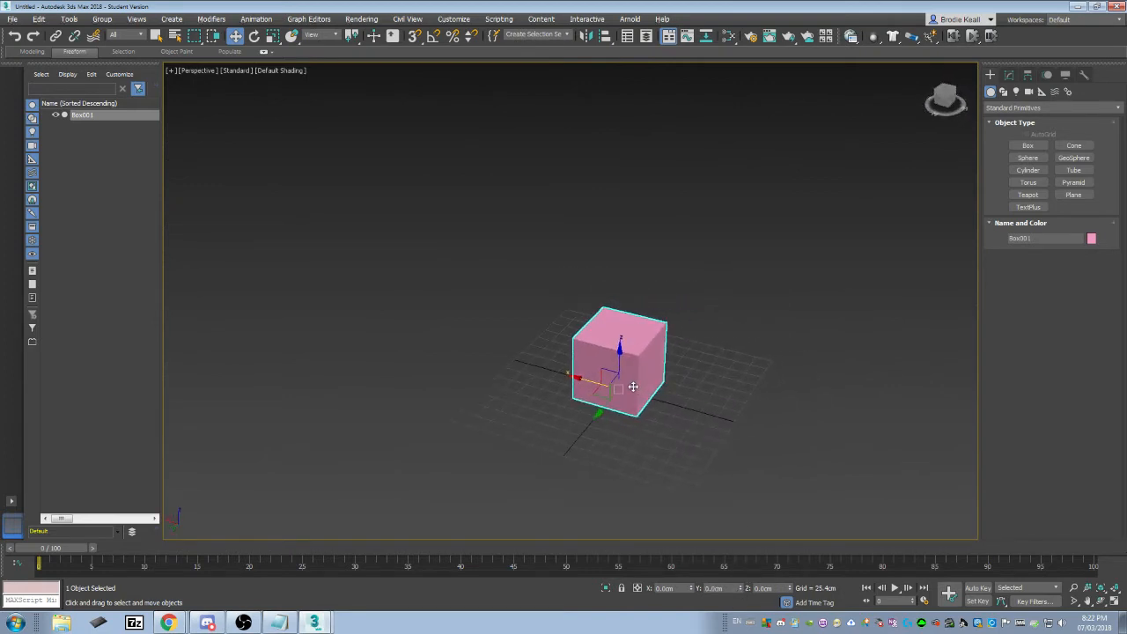
{"action": "scroll", "coordinate": [631, 383], "scroll_direction": "up", "scroll_amount": 3}
{"action": "middle_click_drag", "start_coordinate": [628, 379], "coordinate": [579, 379], "text": "alt"}
{"action": "middle_click_drag", "start_coordinate": [726, 358], "coordinate": [597, 365], "text": "alt"}
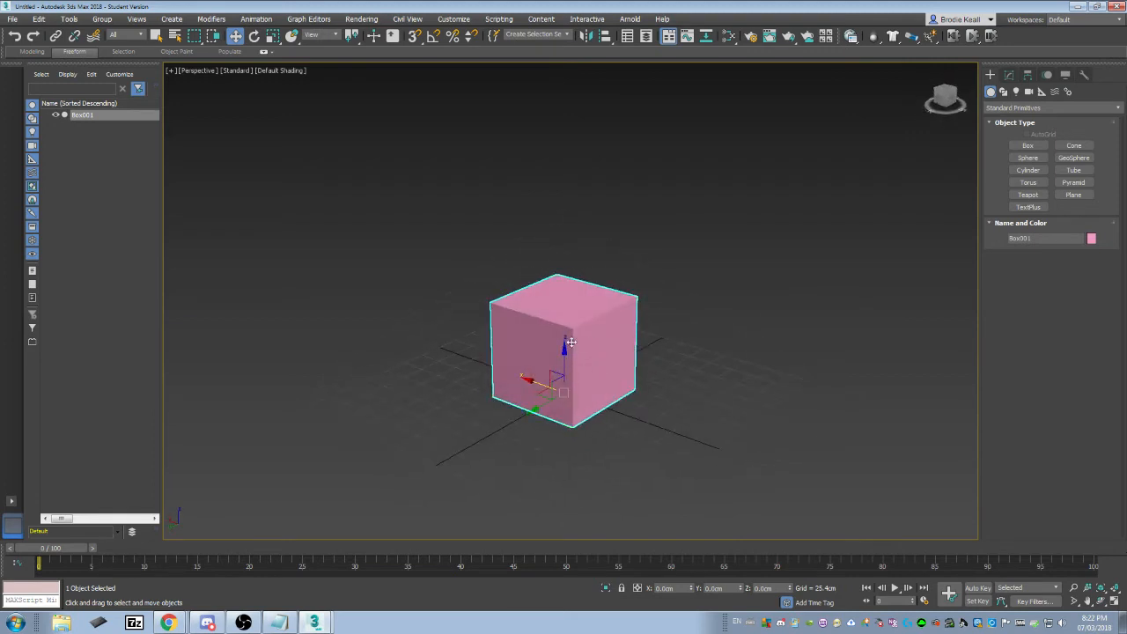
{"action": "left_click", "coordinate": [1009, 74]}
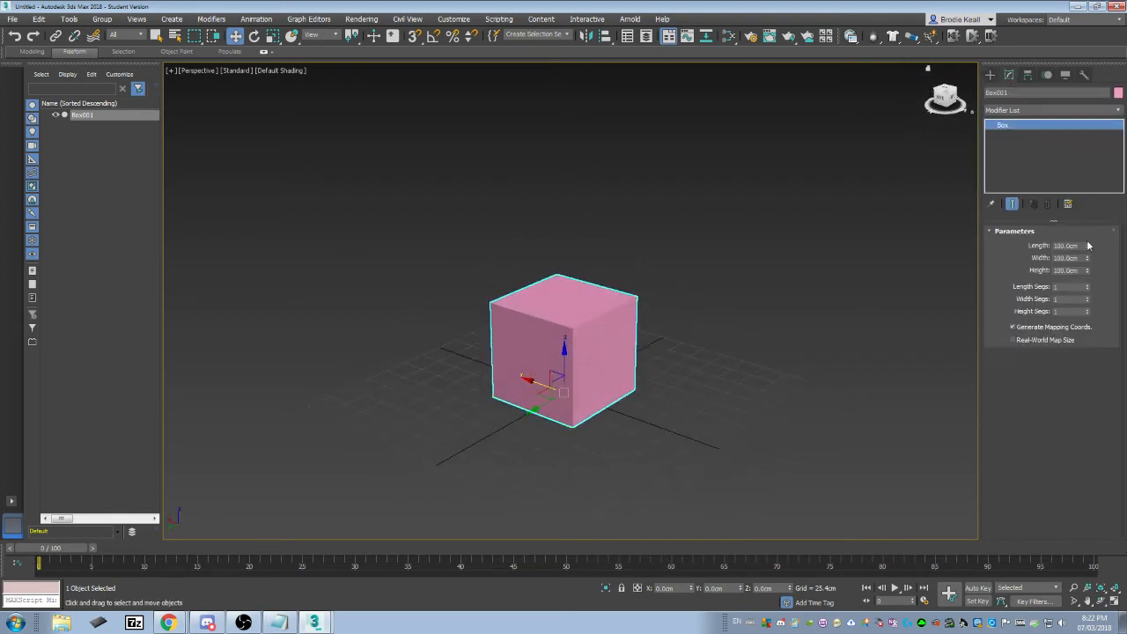
{"action": "mouse_move", "coordinate": [1088, 246]}
{"action": "left_mouse_down"}
{"action": "mouse_move", "coordinate": [1089, 229]}
{"action": "mouse_move", "coordinate": [1088, 245]}
{"action": "left_mouse_up"}
{"action": "key", "text": "ctrl+z"}
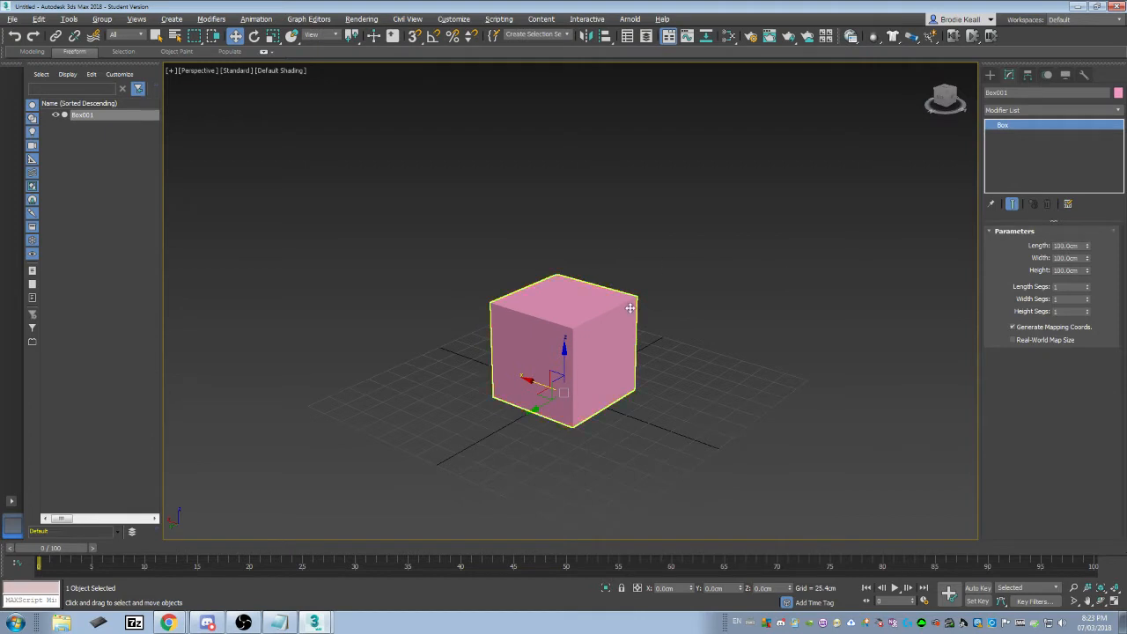
Convert the box to an Editable Poly.
{"action": "middle_click_drag", "start_coordinate": [630, 307], "coordinate": [601, 345], "text": "alt"}
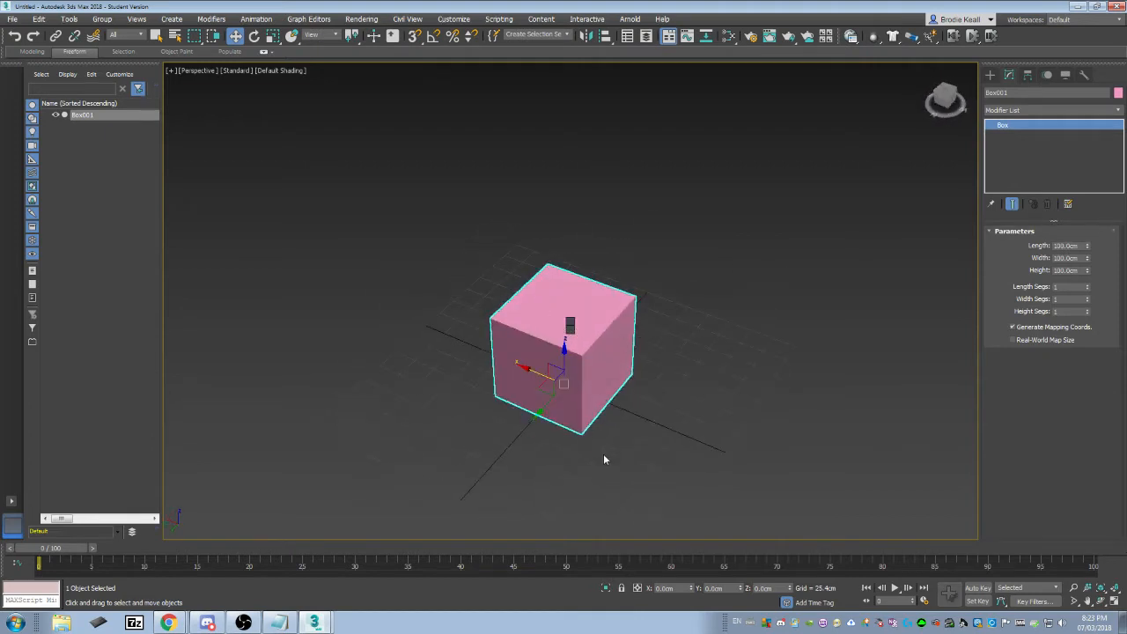
{"action": "left_click", "coordinate": [696, 458]}
{"action": "middle_click_drag", "start_coordinate": [653, 377], "coordinate": [631, 338], "text": "alt"}
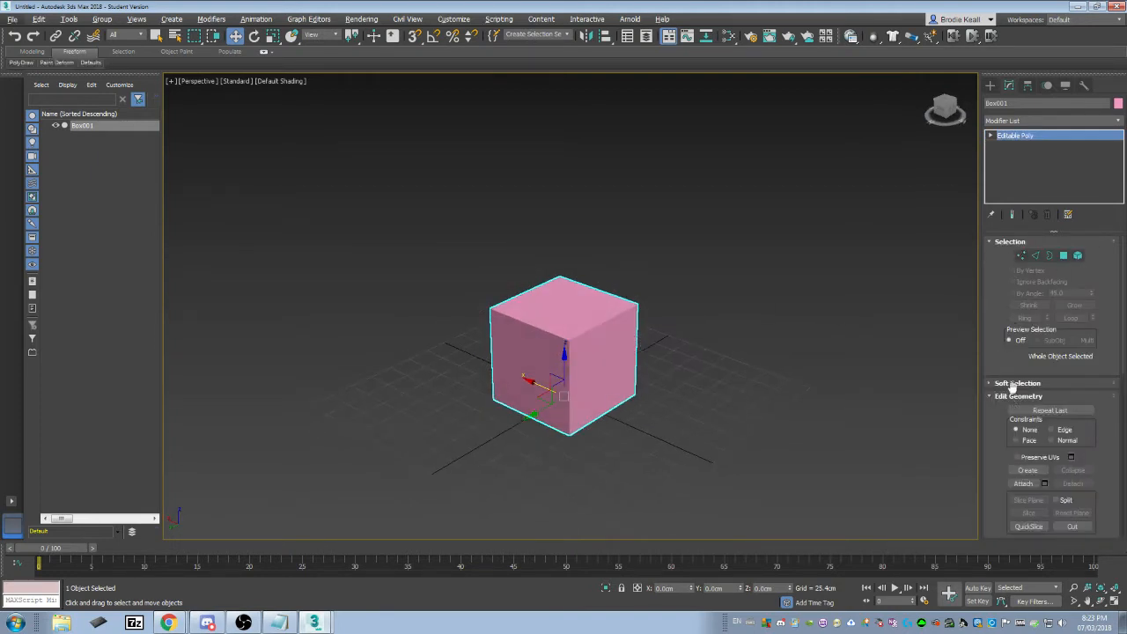
Collapse the Edit Geometry and Subdivision Surface rollouts of the Editable Poly.
{"action": "left_click", "coordinate": [1021, 397]}
{"action": "left_click", "coordinate": [1021, 410]}
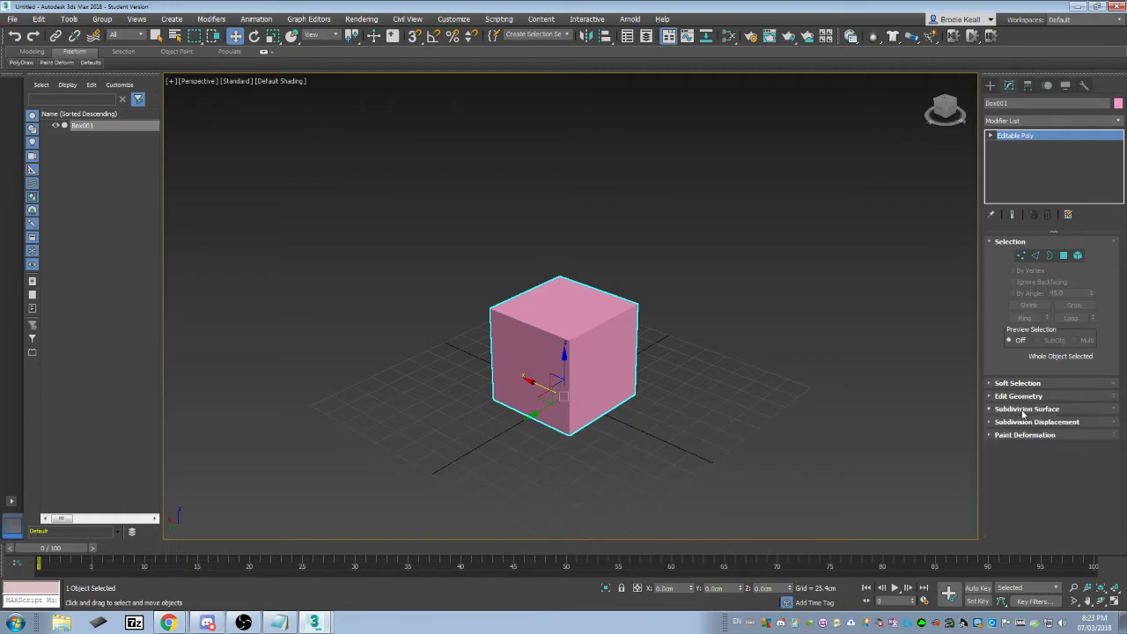
{"action": "middle_click_drag", "start_coordinate": [778, 257], "coordinate": [801, 242], "text": "alt"}
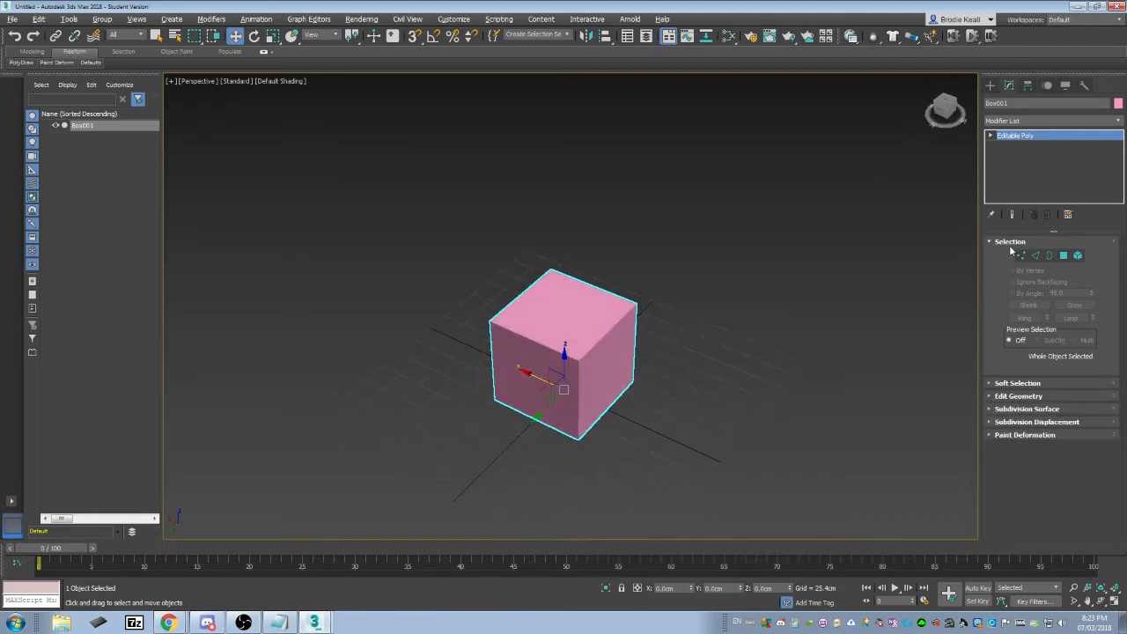
{"action": "middle_click_drag", "start_coordinate": [774, 290], "coordinate": [795, 300], "text": "alt"}
Switch through the Vertex, Edge and Polygon sub-object levels of the Editable Poly.
{"action": "left_click", "coordinate": [1021, 257]}
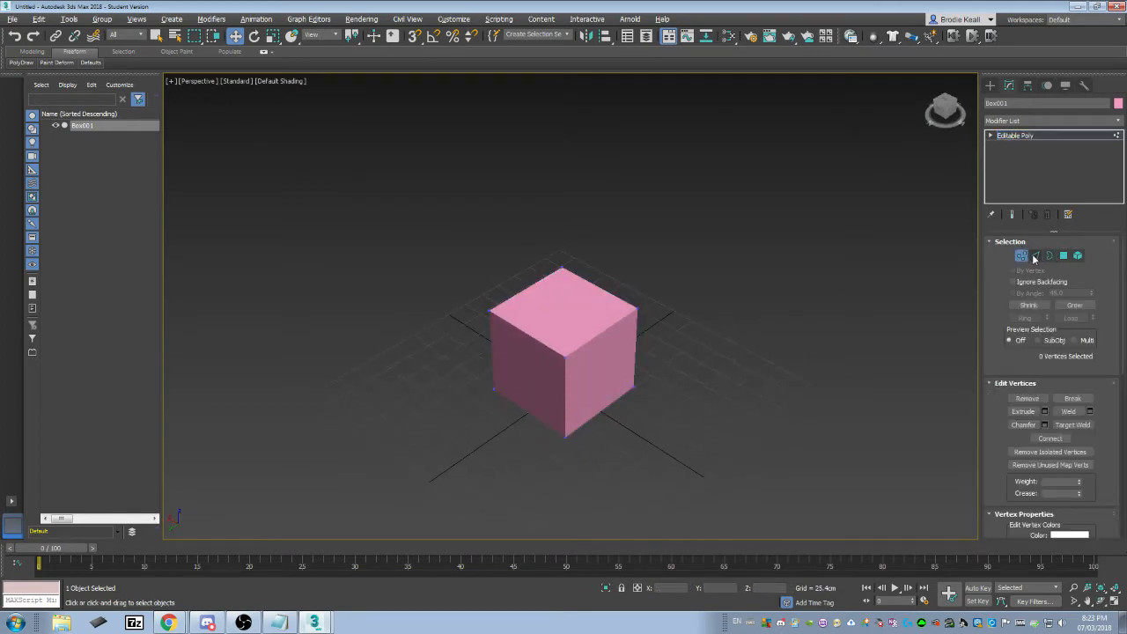
{"action": "middle_click_drag", "start_coordinate": [832, 262], "coordinate": [817, 265], "text": "alt"}
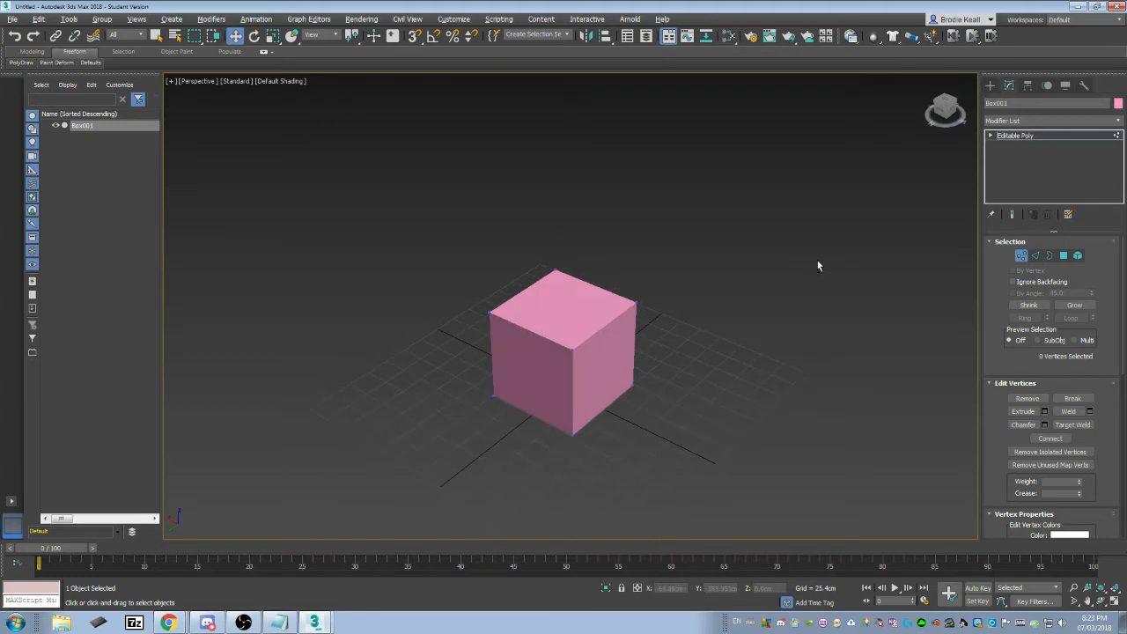
{"action": "left_click", "coordinate": [1036, 258]}
{"action": "left_click", "coordinate": [1063, 257]}
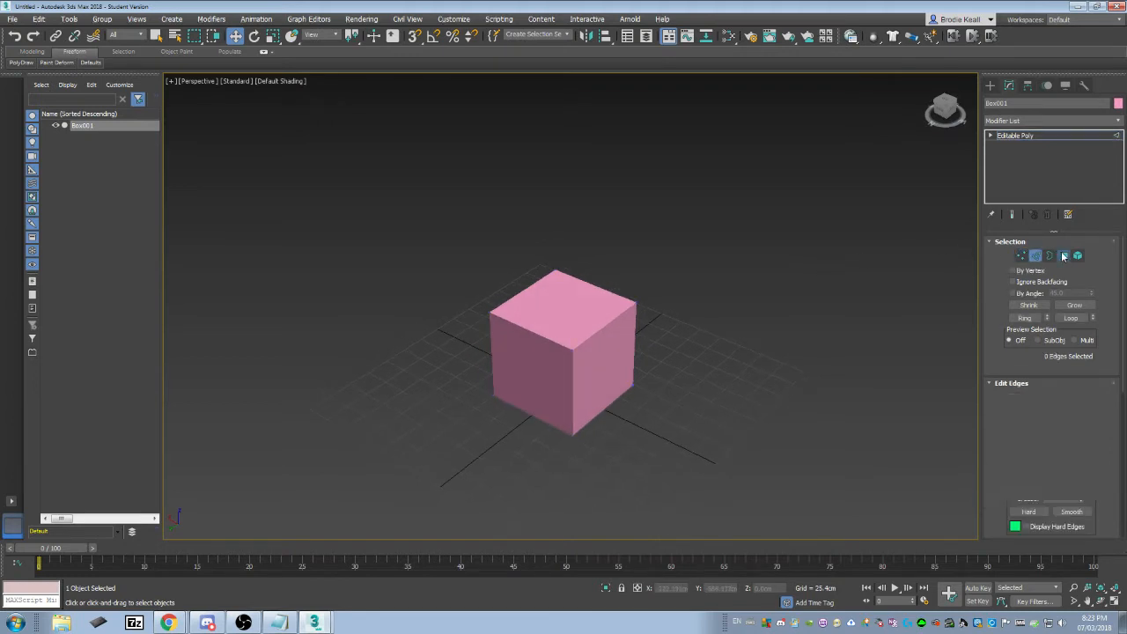
{"action": "middle_click_drag", "start_coordinate": [634, 333], "coordinate": [656, 297]}
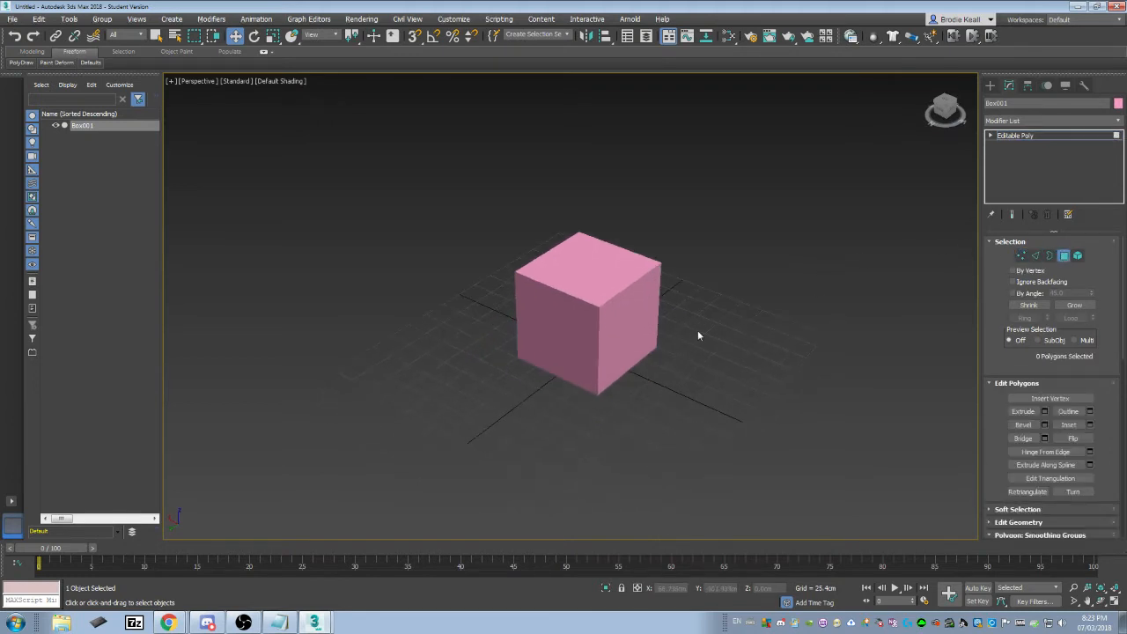
{"action": "middle_click_drag", "start_coordinate": [697, 335], "coordinate": [662, 337], "text": "alt"}
Activate the Vertex sub-object level and turn on Edged Faces display in the Perspective viewport.
{"action": "left_click", "coordinate": [1019, 255]}
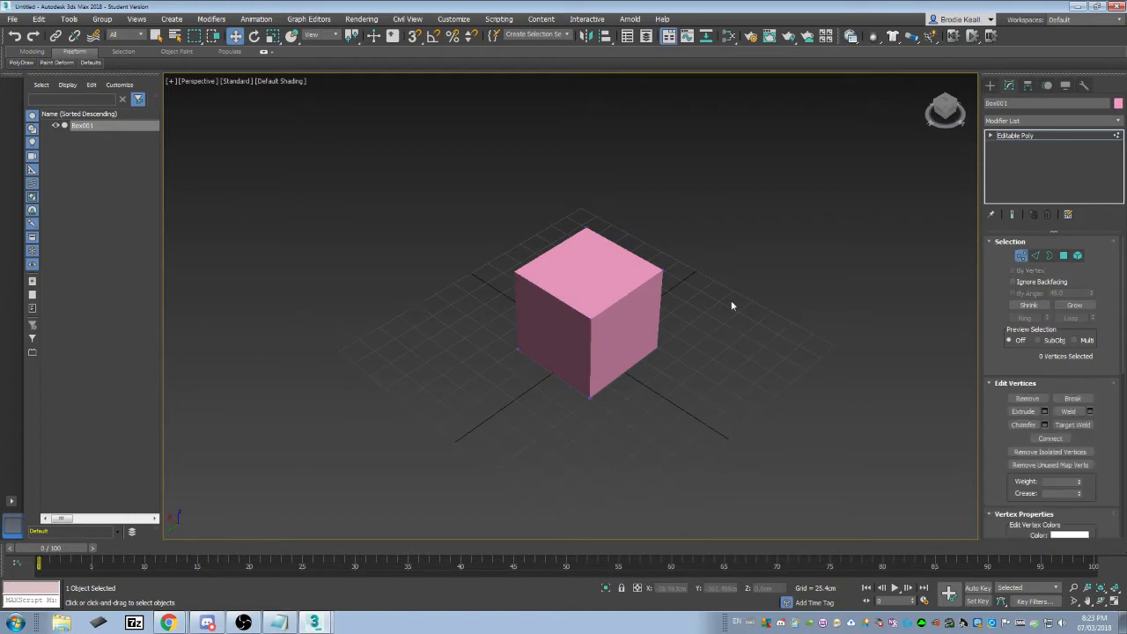
{"action": "key", "text": "F4"}
{"action": "middle_click_drag", "start_coordinate": [735, 299], "coordinate": [722, 411], "text": "alt"}
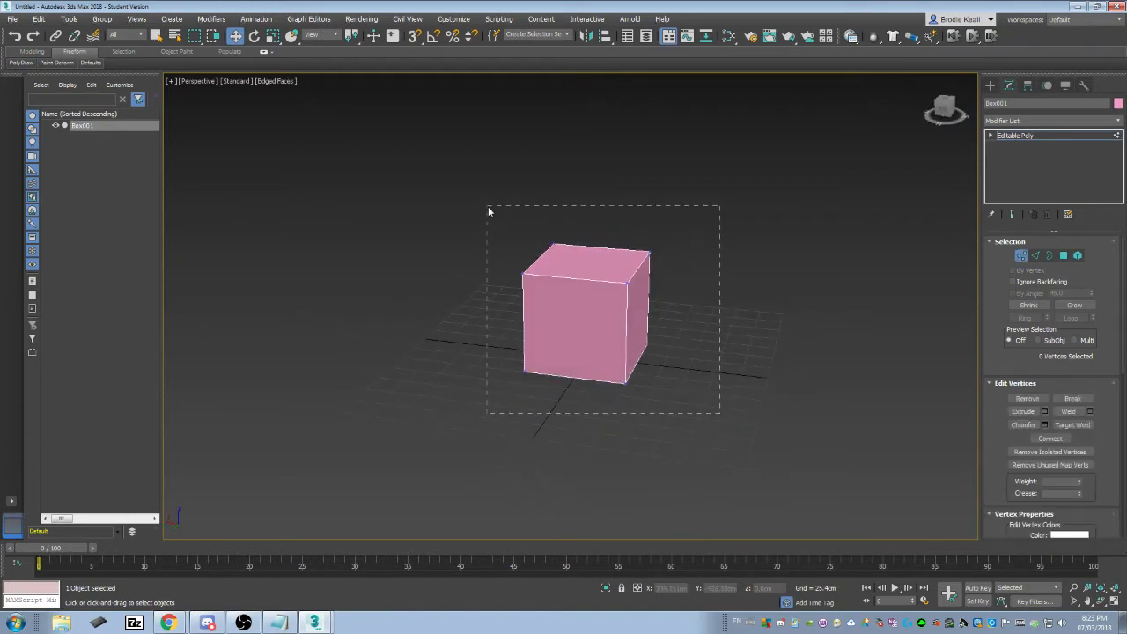
Select all of the box's vertices, and select all of its edges at the Edge level.
{"action": "left_click_drag", "start_coordinate": [489, 211], "coordinate": [489, 211]}
{"action": "middle_click_drag", "start_coordinate": [519, 291], "coordinate": [547, 286], "text": "alt"}
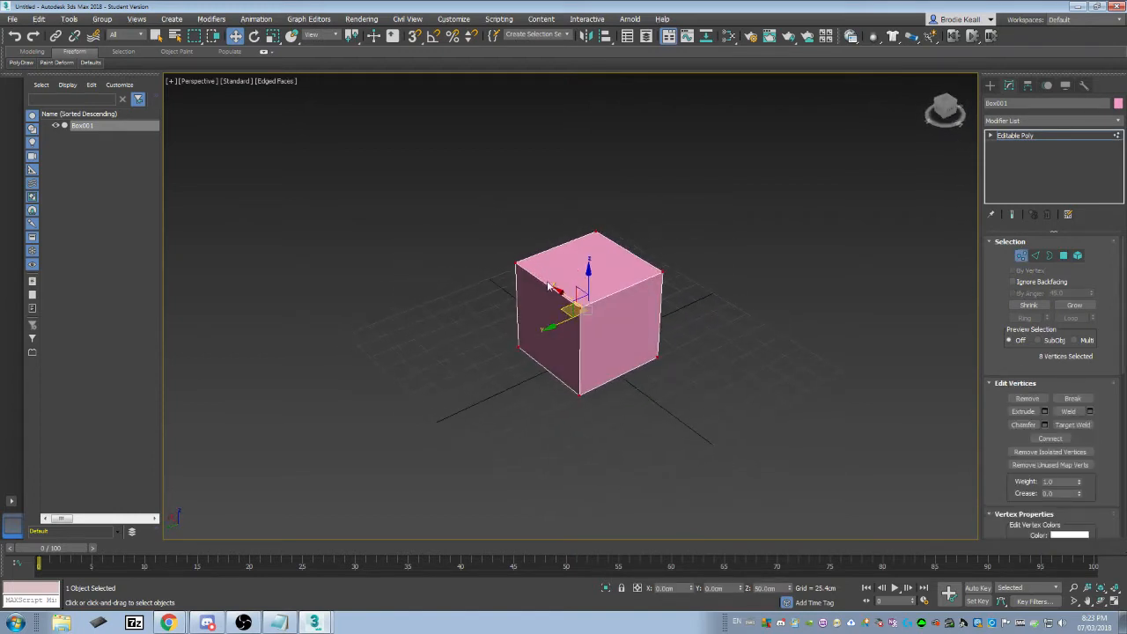
{"action": "scroll", "coordinate": [616, 353], "scroll_direction": "up", "scroll_amount": 5}
{"action": "scroll", "coordinate": [657, 308], "scroll_direction": "down", "scroll_amount": 3}
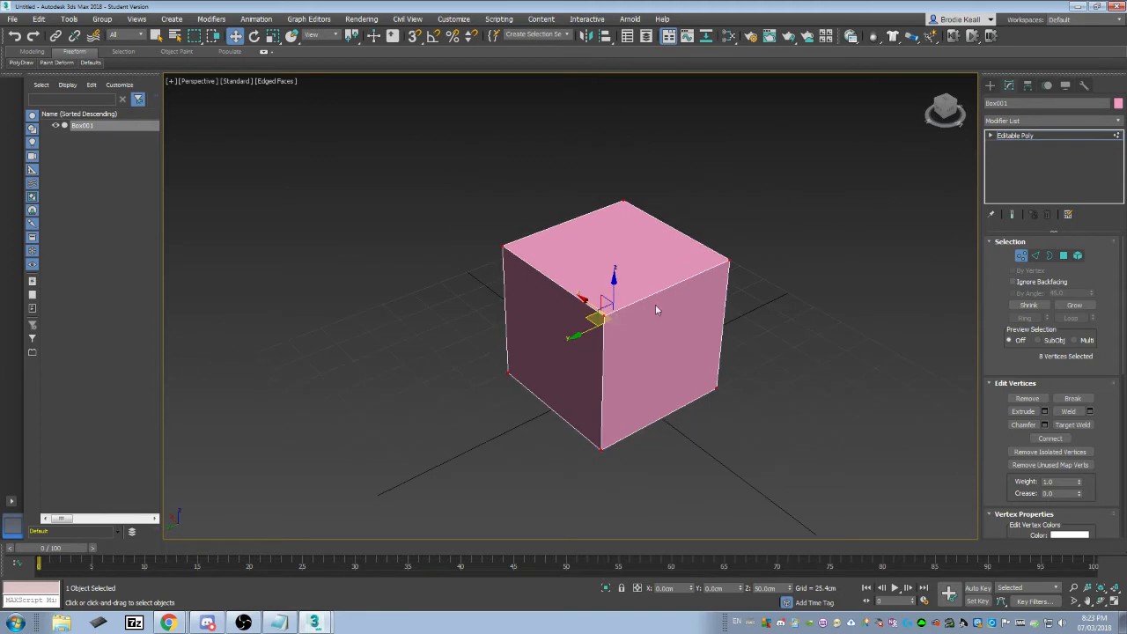
{"action": "left_click", "coordinate": [1037, 255]}
{"action": "left_click_drag", "start_coordinate": [742, 465], "coordinate": [496, 189]}
{"action": "middle_click_drag", "start_coordinate": [545, 229], "coordinate": [973, 262], "text": "alt"}
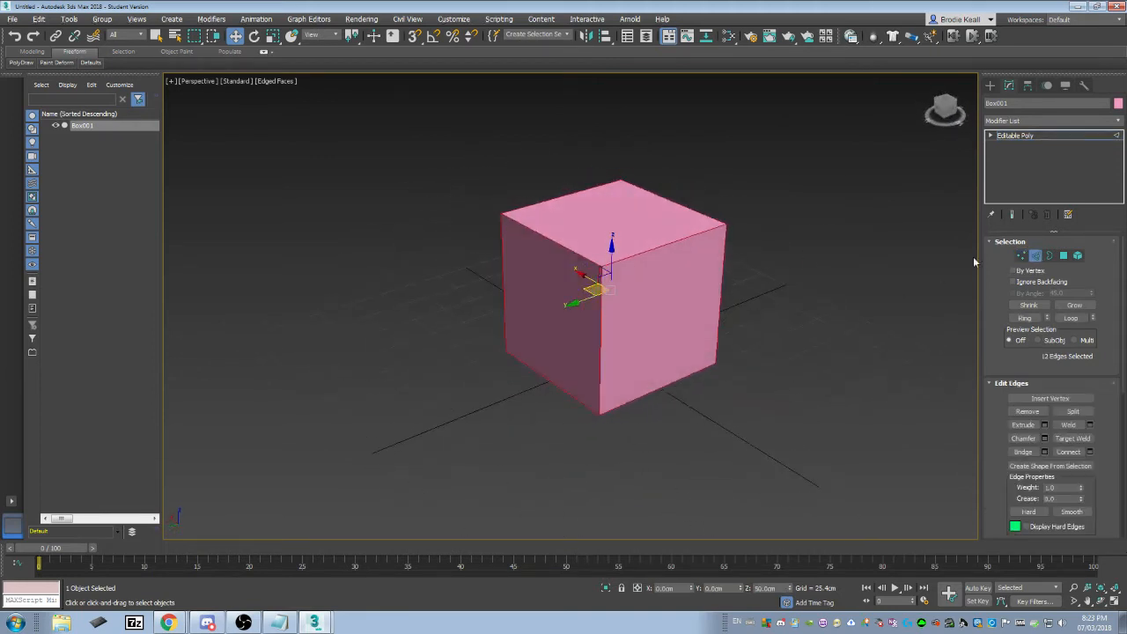
At the Polygon level, select the box's top and side faces individually while going around the box.
{"action": "left_click", "coordinate": [1063, 255]}
{"action": "left_click", "coordinate": [633, 294]}
{"action": "left_click", "coordinate": [598, 213]}
{"action": "left_click", "coordinate": [546, 289]}
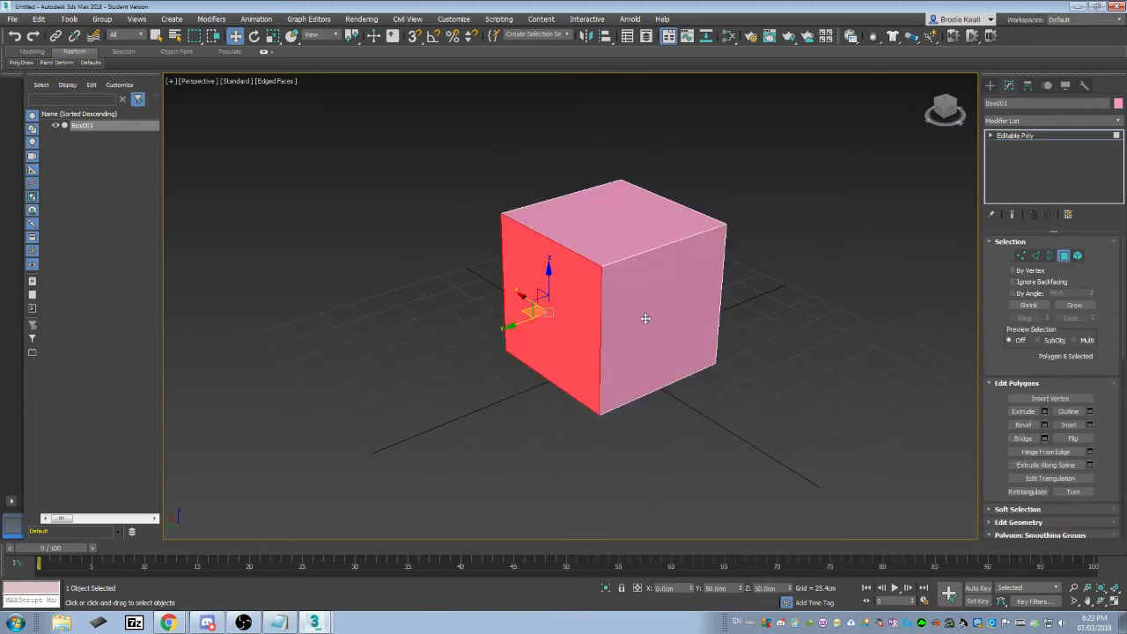
{"action": "left_click", "coordinate": [645, 319]}
{"action": "left_click", "coordinate": [604, 243]}
{"action": "left_click", "coordinate": [563, 299]}
{"action": "left_click", "coordinate": [654, 318]}
{"action": "middle_click_drag", "start_coordinate": [584, 302], "coordinate": [682, 284], "text": "alt"}
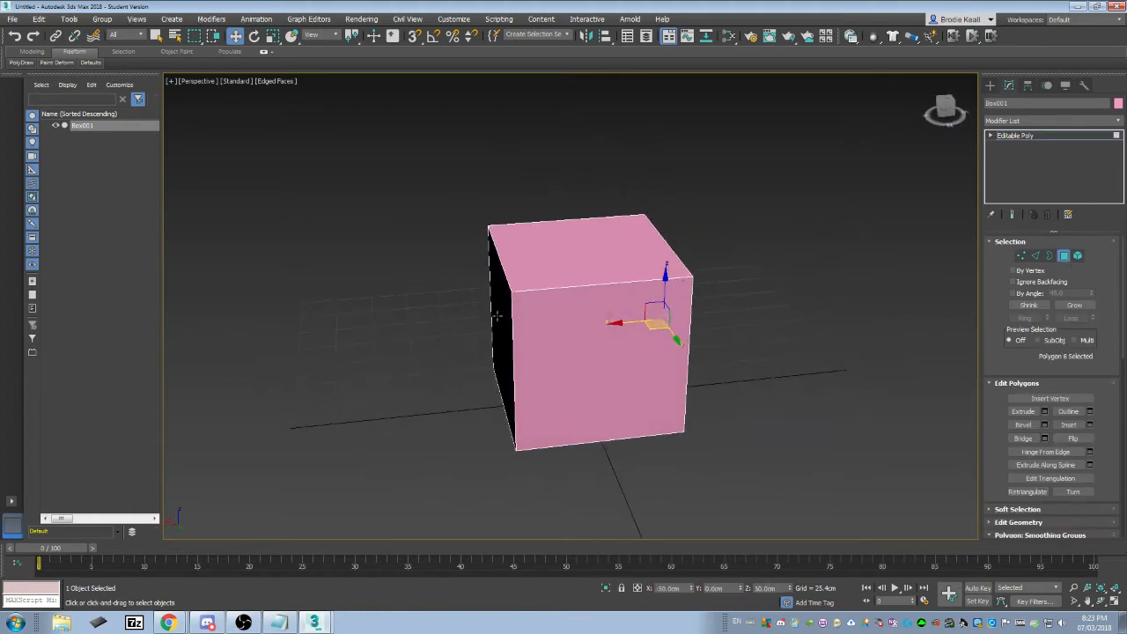
{"action": "left_click", "coordinate": [498, 315]}
{"action": "middle_click_drag", "start_coordinate": [497, 315], "coordinate": [694, 287], "text": "alt"}
{"action": "left_click", "coordinate": [433, 316]}
{"action": "middle_click_drag", "start_coordinate": [433, 316], "coordinate": [662, 255], "text": "alt"}
{"action": "left_click", "coordinate": [666, 264]}
At the Vertex level, region-select all the vertices along the box's top.
{"action": "left_click", "coordinate": [1022, 256]}
{"action": "left_click_drag", "start_coordinate": [848, 353], "coordinate": [771, 312]}
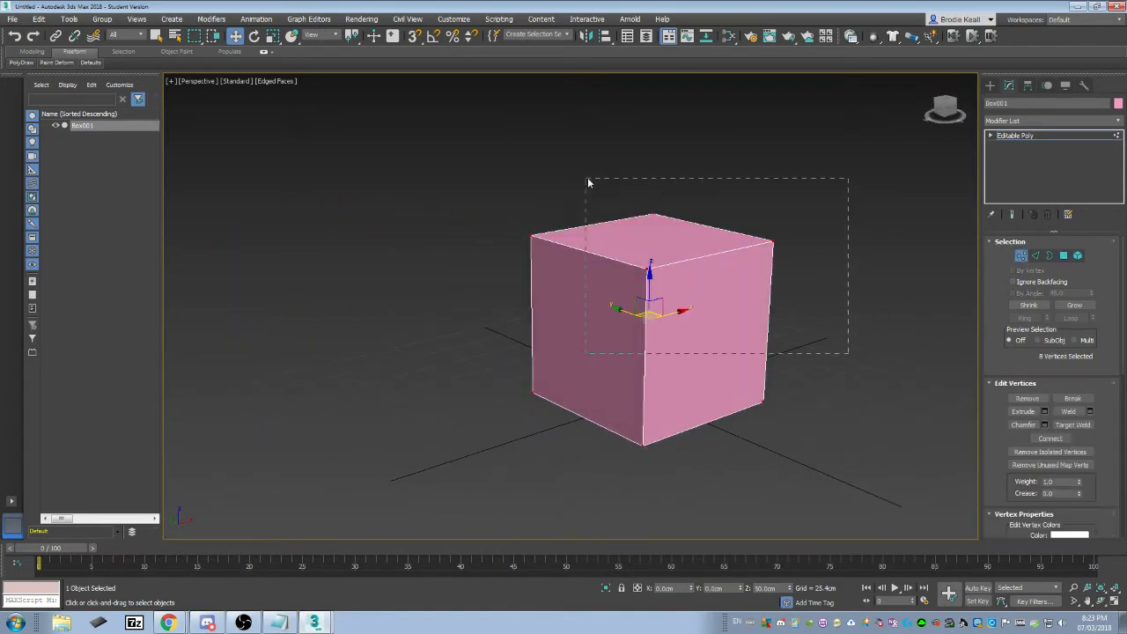
{"action": "left_click_drag", "start_coordinate": [588, 181], "coordinate": [587, 179]}
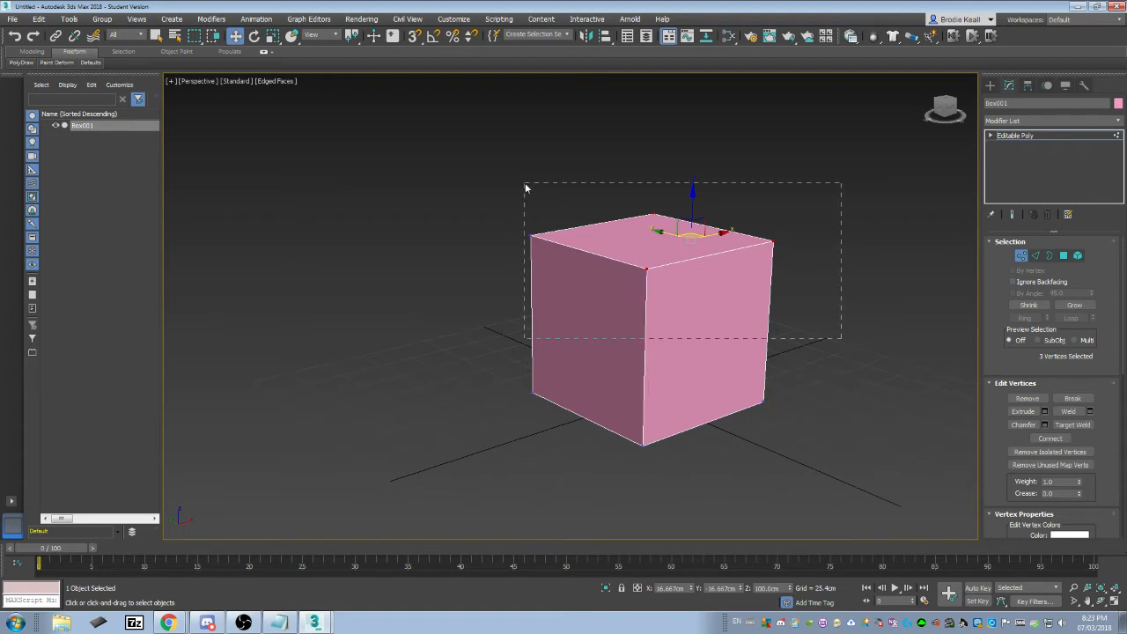
{"action": "left_click_drag", "start_coordinate": [487, 172], "coordinate": [488, 174]}
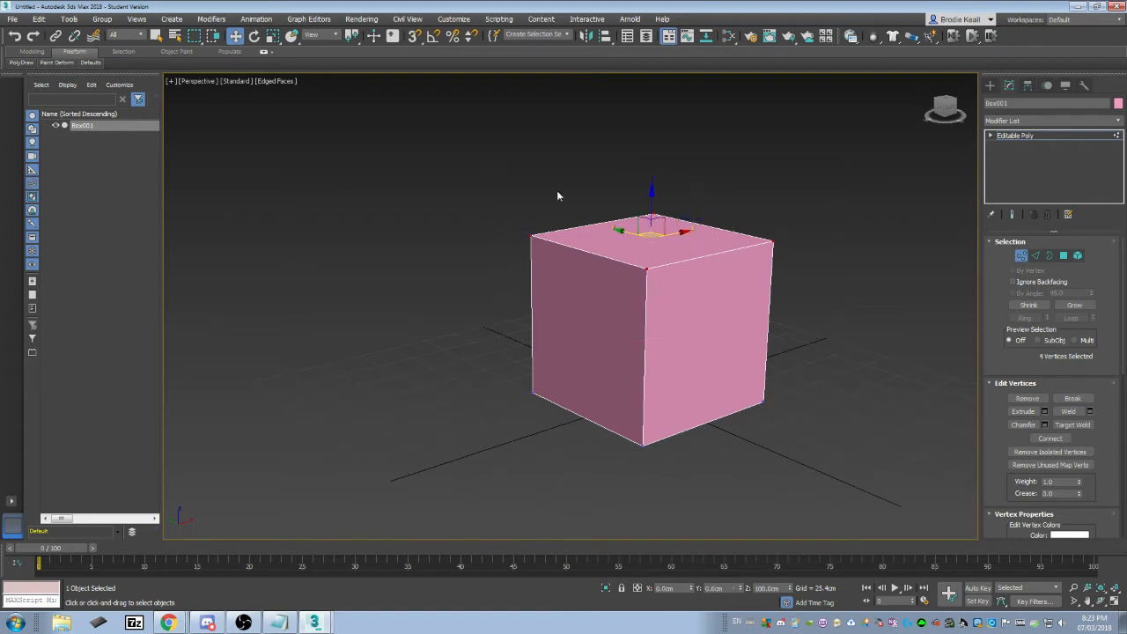
Try to rotate a group of the box's top vertices, and undo the rotation.
{"action": "left_click", "coordinate": [772, 239]}
{"action": "middle_click_drag", "start_coordinate": [772, 238], "coordinate": [674, 229]}
{"action": "mouse_move", "coordinate": [674, 229]}
{"action": "left_mouse_down"}
{"action": "mouse_move", "coordinate": [784, 211]}
{"action": "mouse_move", "coordinate": [649, 241]}
{"action": "mouse_move", "coordinate": [662, 239]}
{"action": "left_mouse_up"}
{"action": "key", "text": "e"}
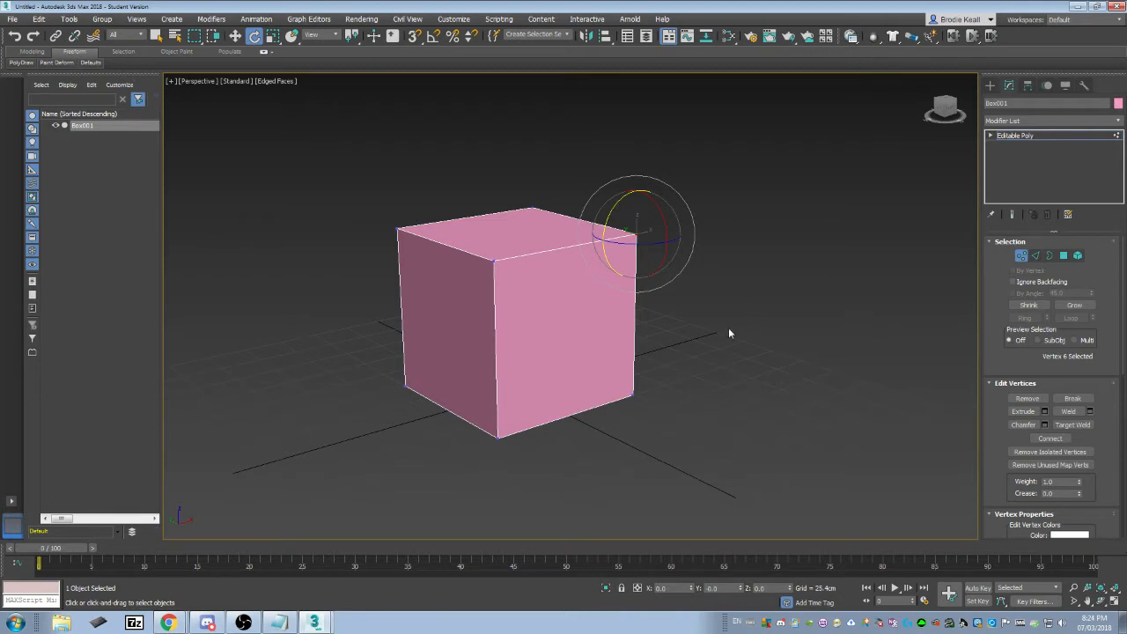
{"action": "left_click_drag", "start_coordinate": [729, 333], "coordinate": [469, 180]}
{"action": "mouse_move", "coordinate": [578, 215]}
{"action": "left_mouse_down"}
{"action": "mouse_move", "coordinate": [576, 194]}
{"action": "mouse_move", "coordinate": [588, 237]}
{"action": "mouse_move", "coordinate": [578, 218]}
{"action": "left_mouse_up"}
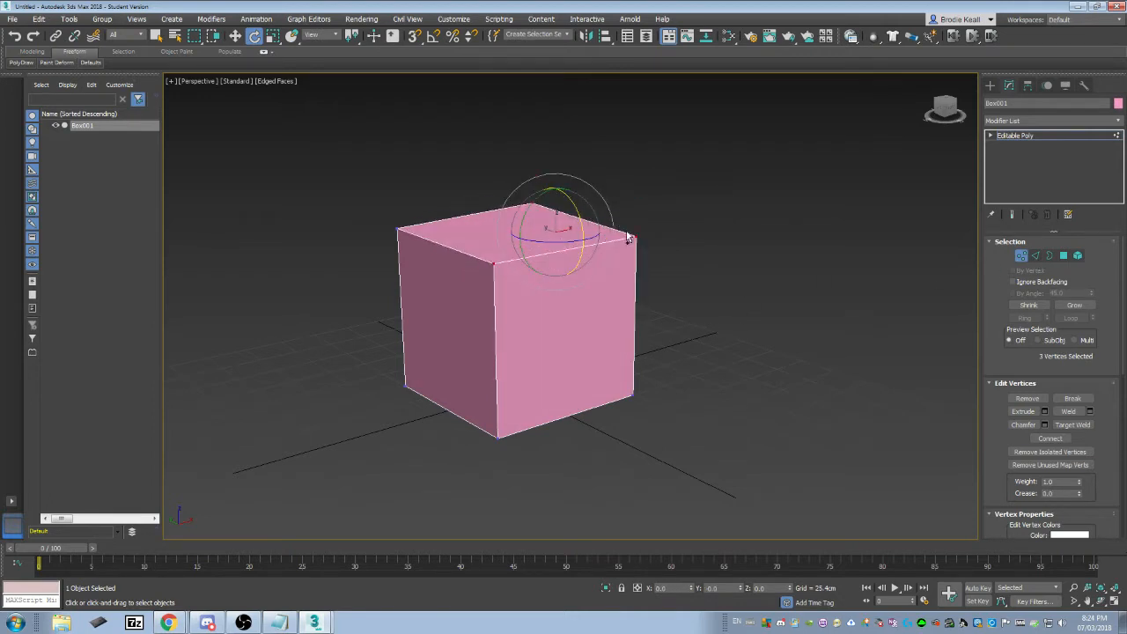
{"action": "key", "text": "ctrl+z"}
Try to move one of the box's side polygons, undo the move and leave the Polygon level.
{"action": "left_click", "coordinate": [1062, 258]}
{"action": "left_click", "coordinate": [568, 309]}
{"action": "middle_click_drag", "start_coordinate": [567, 310], "coordinate": [607, 321], "text": "alt"}
{"action": "key", "text": "w"}
{"action": "left_click_drag", "start_coordinate": [538, 330], "coordinate": [534, 355]}
{"action": "key", "text": "e"}
{"action": "key", "text": "ctrl+z"}
{"action": "middle_click_drag", "start_coordinate": [638, 282], "coordinate": [606, 284], "text": "alt"}
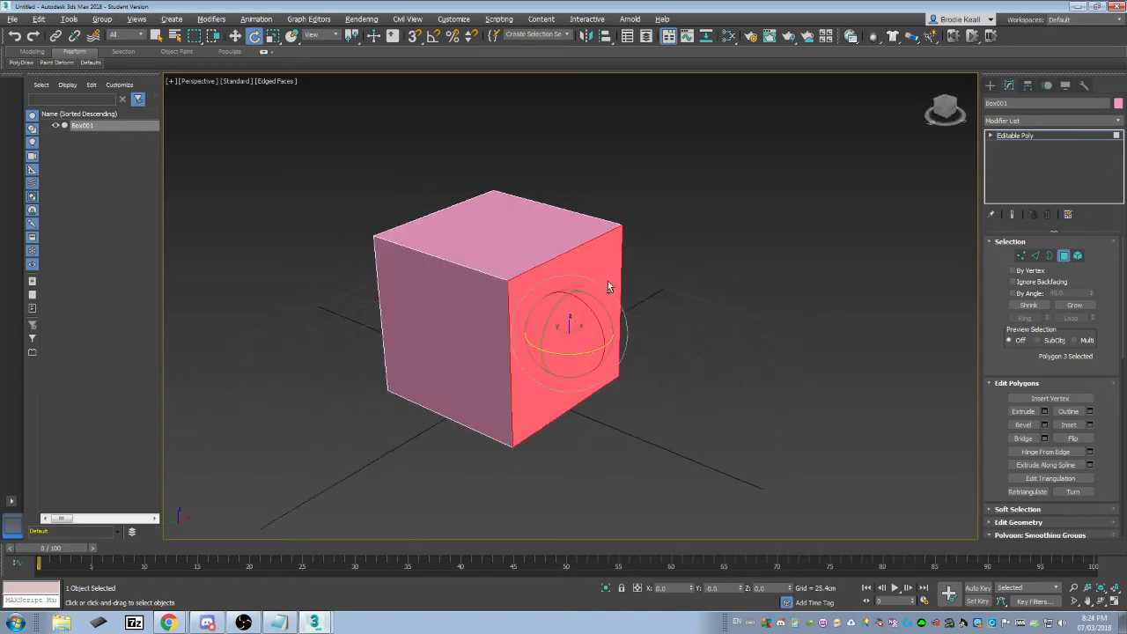
{"action": "left_click", "coordinate": [1062, 256]}
{"action": "middle_click_drag", "start_coordinate": [703, 272], "coordinate": [620, 258]}
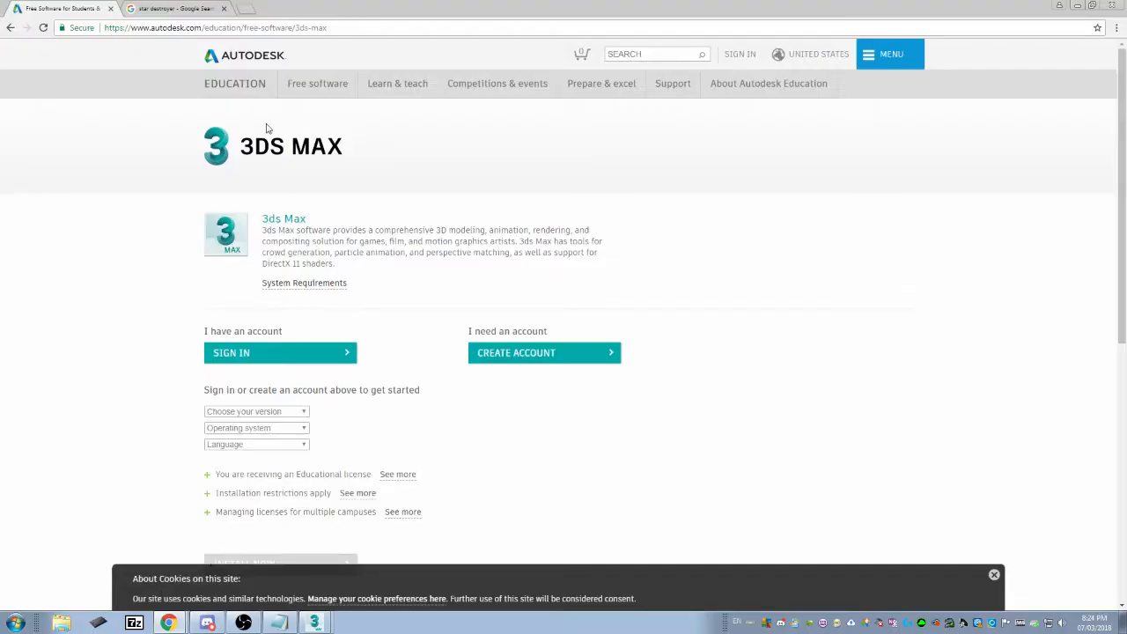
Switch to Chrome to browse the star destroyer image results and examine the cheese pizza star destroyer as a reference.
{"action": "left_click", "coordinate": [164, 7]}
{"action": "scroll", "coordinate": [444, 202], "scroll_direction": "down", "scroll_amount": 3}
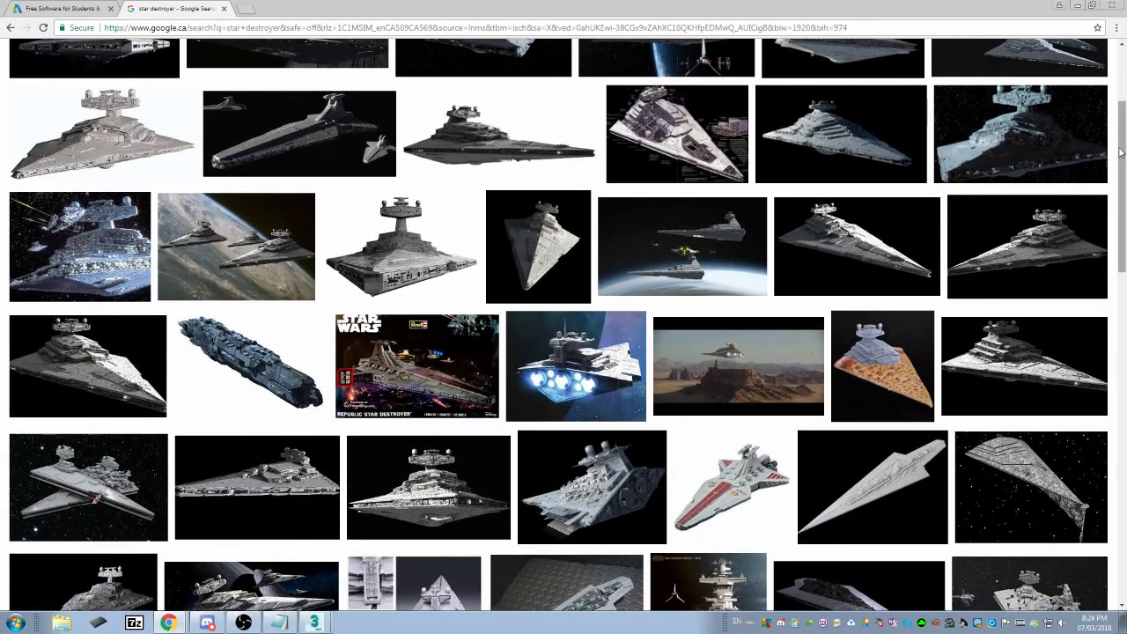
{"action": "mouse_move", "coordinate": [1120, 158]}
{"action": "left_mouse_down"}
{"action": "mouse_move", "coordinate": [1120, 247]}
{"action": "mouse_move", "coordinate": [1111, 167]}
{"action": "left_mouse_up"}
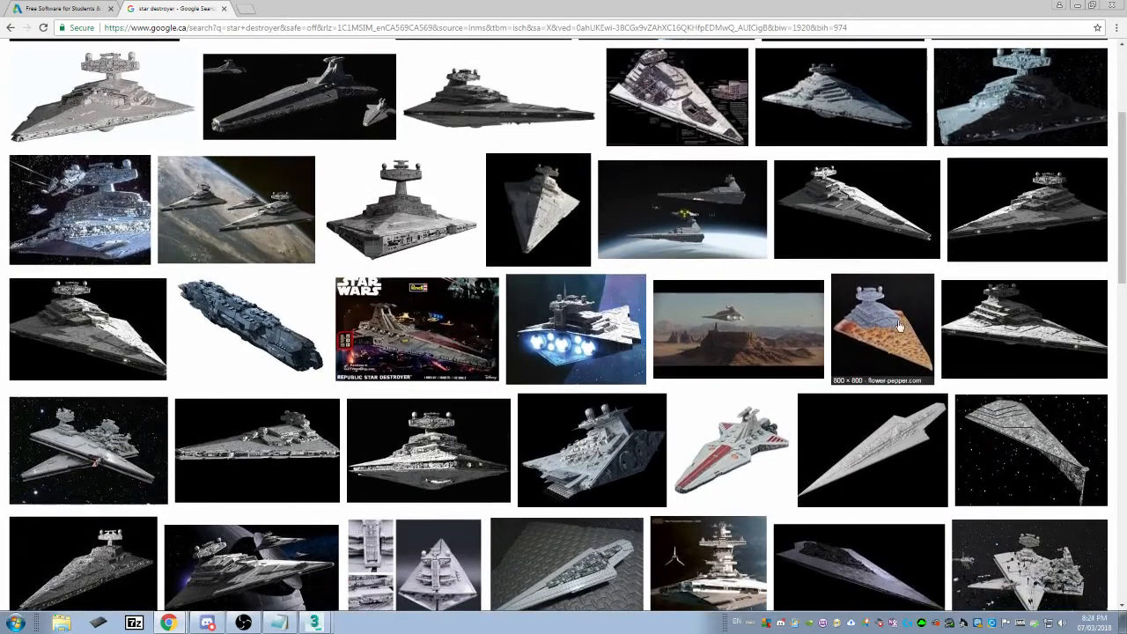
{"action": "left_click", "coordinate": [899, 326]}
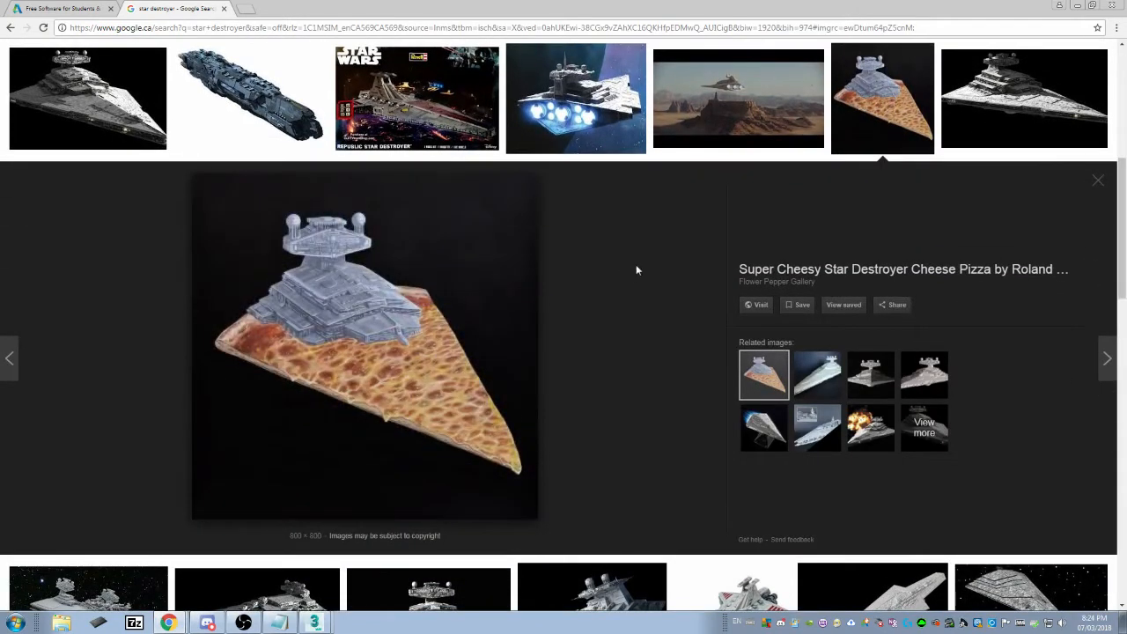
{"action": "left_click", "coordinate": [1074, 8]}
At the Polygon level, lower the box's top polygon to a height of about 14.5 cm to form a flat slab.
{"action": "left_click", "coordinate": [1064, 255]}
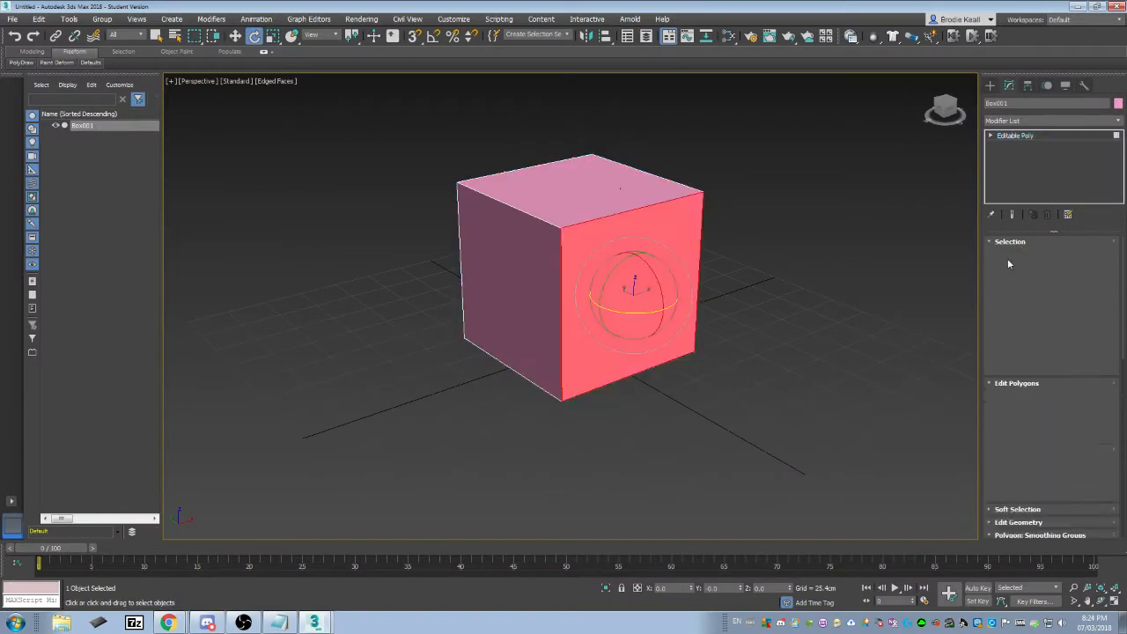
{"action": "left_click", "coordinate": [574, 188]}
{"action": "key", "text": "w"}
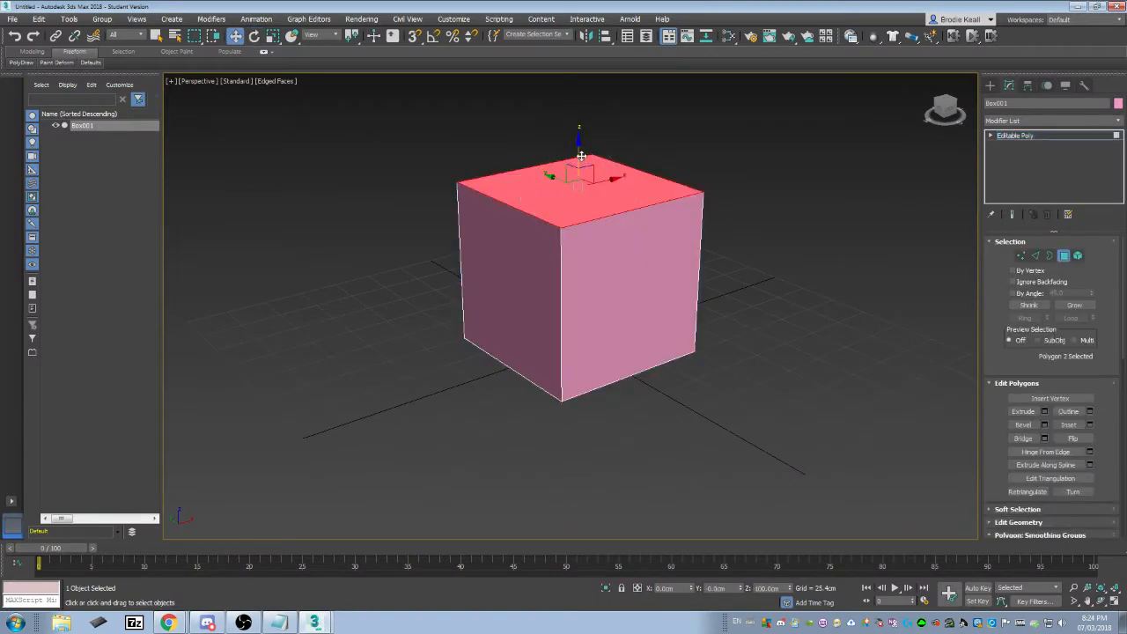
{"action": "left_click_drag", "start_coordinate": [579, 151], "coordinate": [574, 291]}
Lengthen the slab by moving its front polygon outward along Y to about -98 cm.
{"action": "left_click", "coordinate": [621, 374]}
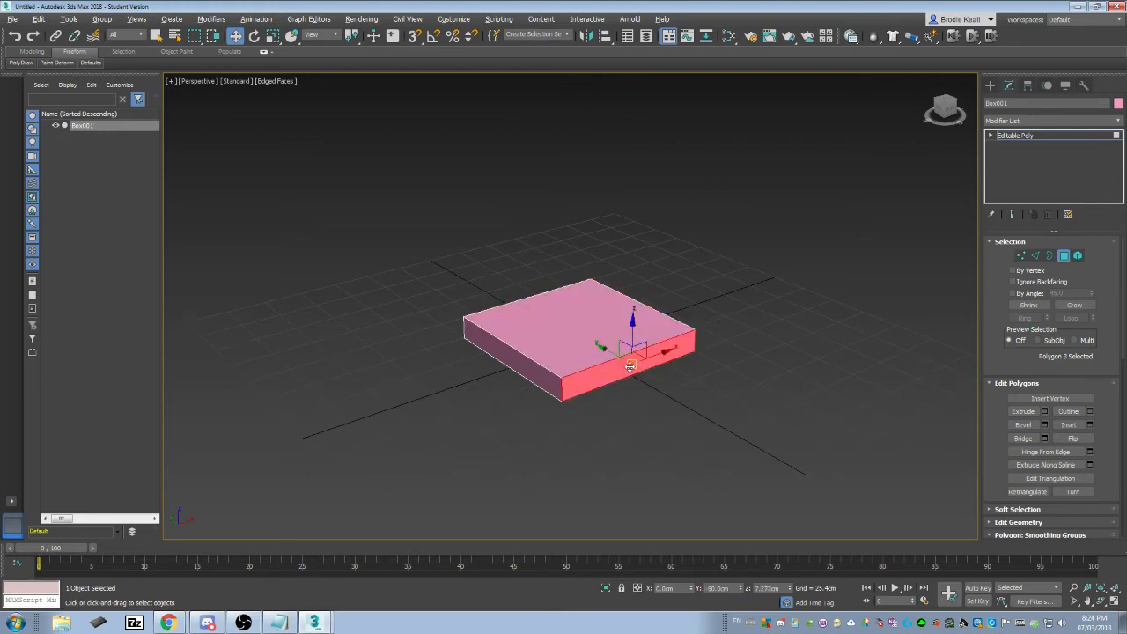
{"action": "middle_click_drag", "start_coordinate": [627, 364], "coordinate": [735, 337], "text": "alt"}
{"action": "middle_click_drag", "start_coordinate": [643, 234], "coordinate": [696, 277], "text": "alt"}
{"action": "middle_click_drag", "start_coordinate": [635, 299], "coordinate": [690, 251], "text": "alt"}
{"action": "middle_click_drag", "start_coordinate": [810, 238], "coordinate": [873, 193], "text": "alt"}
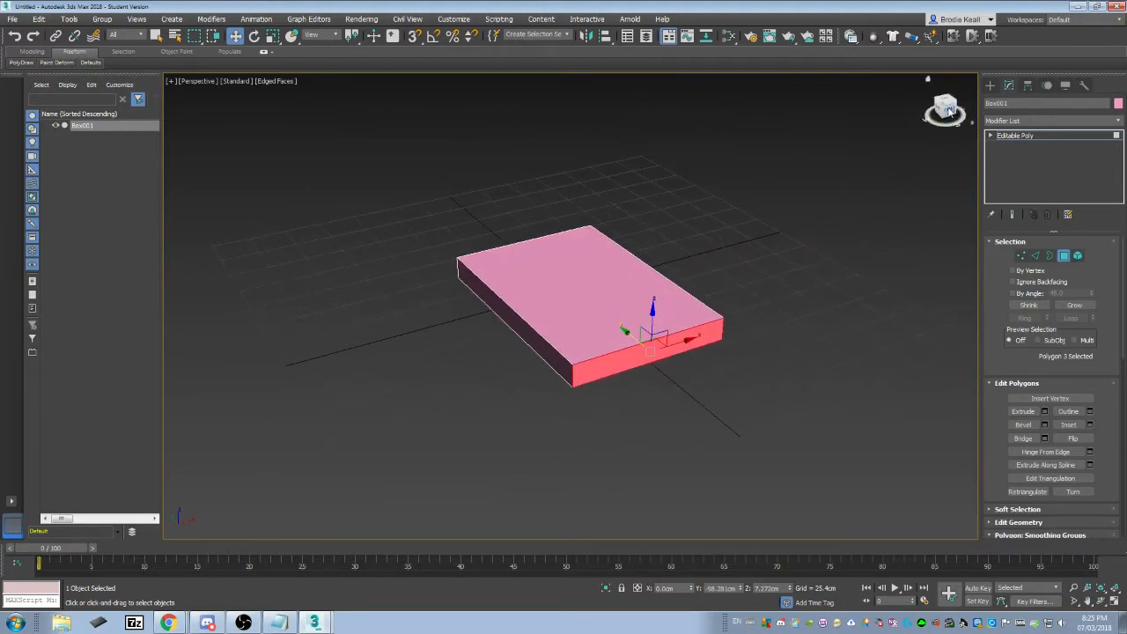
View the slab from the front, side and top with the ViewCube.
{"action": "left_click", "coordinate": [948, 110]}
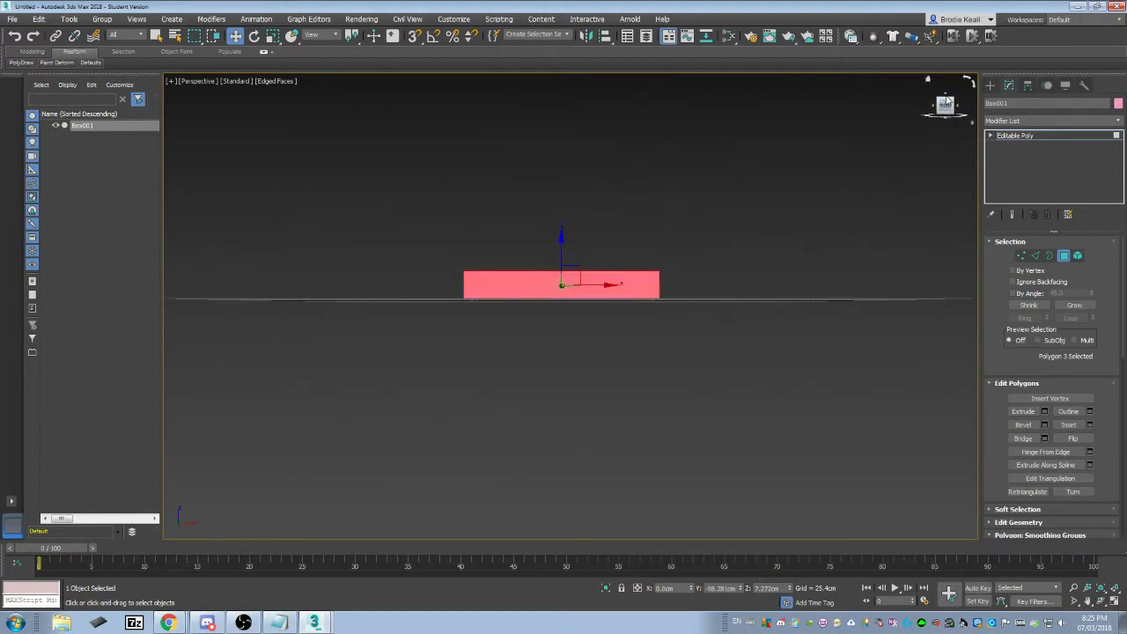
{"action": "left_click", "coordinate": [948, 102]}
{"action": "left_click", "coordinate": [947, 107]}
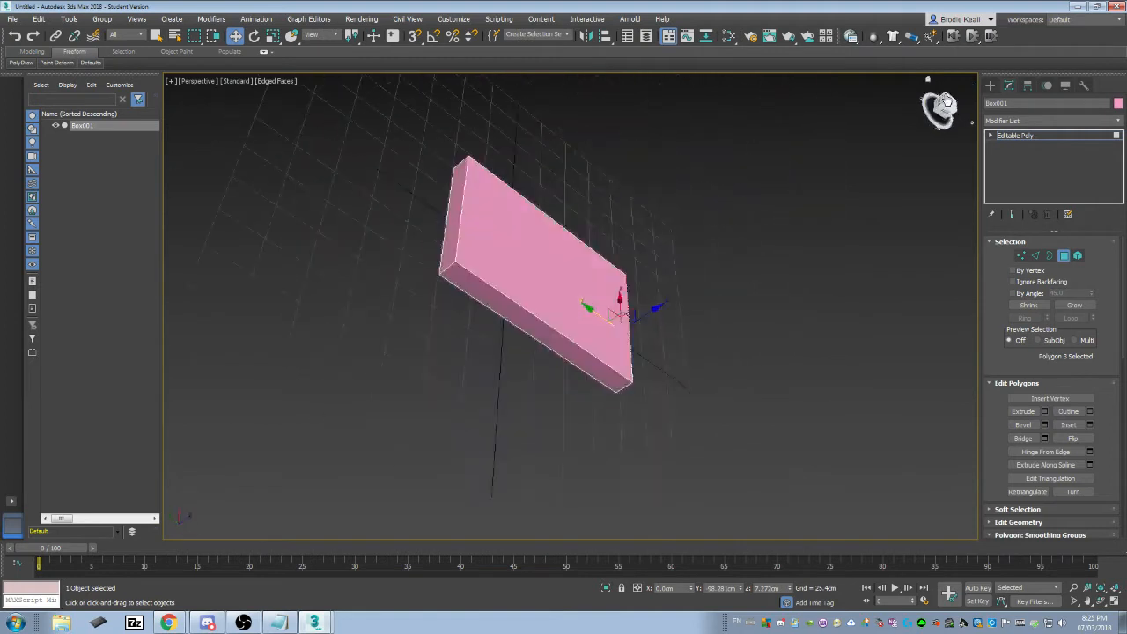
{"action": "left_click", "coordinate": [936, 107]}
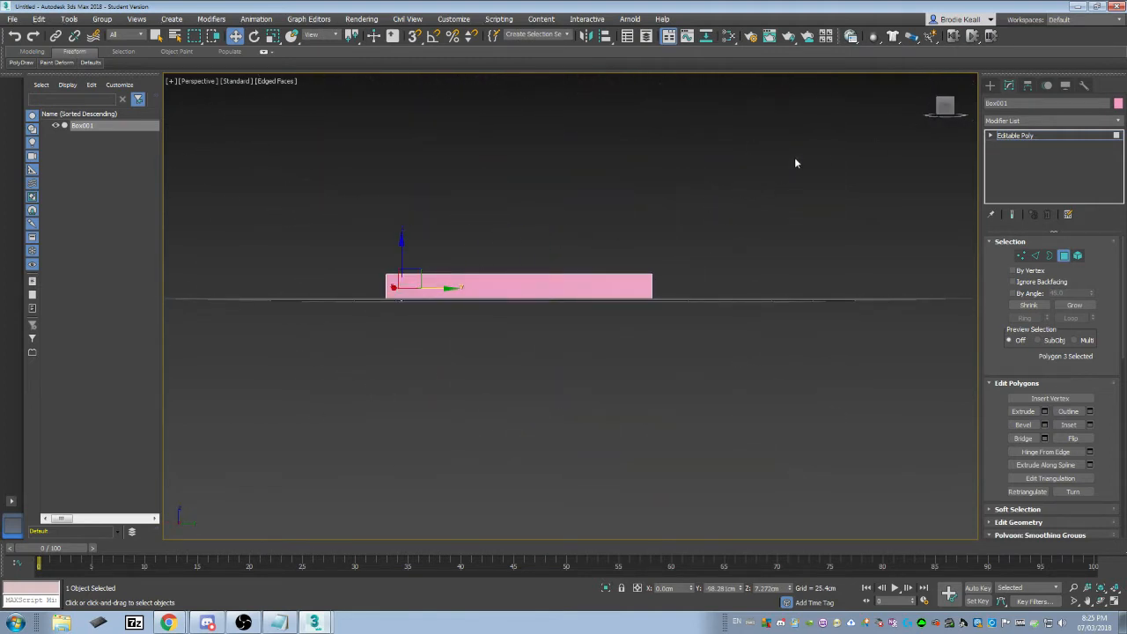
{"action": "left_click", "coordinate": [946, 103]}
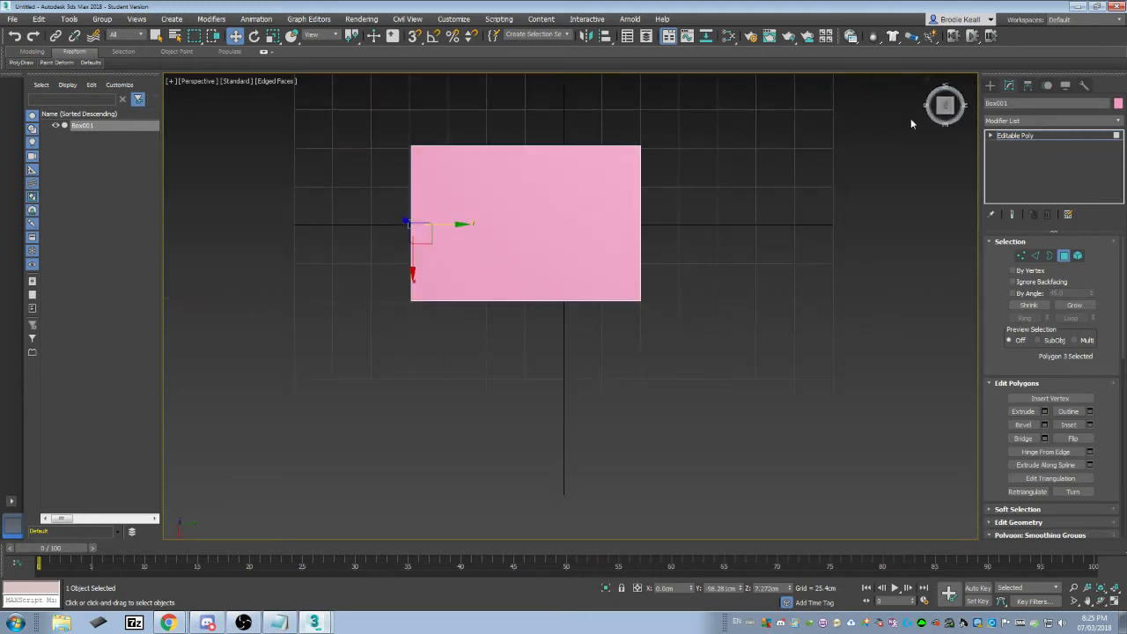
Show the slab in the Top view and change its display from Wireframe to Default Shading.
{"action": "key", "text": "F3"}
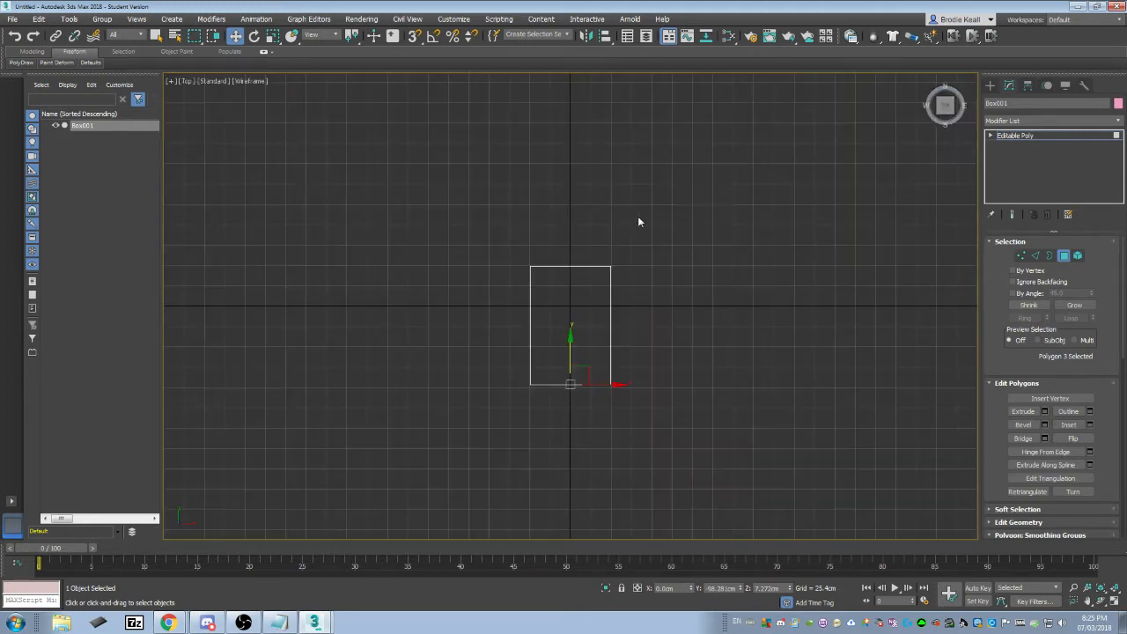
{"action": "left_click", "coordinate": [258, 85]}
{"action": "left_click", "coordinate": [276, 95]}
{"action": "mouse_move", "coordinate": [585, 304]}
{"action": "middle_mouse_down", "text": "alt"}
{"action": "mouse_move", "coordinate": [598, 254]}
{"action": "mouse_move", "coordinate": [651, 224]}
{"action": "mouse_move", "coordinate": [611, 285]}
{"action": "mouse_move", "coordinate": [660, 248]}
{"action": "mouse_move", "coordinate": [644, 254]}
{"action": "middle_mouse_up", "text": "alt"}
{"action": "key", "text": "t"}
{"action": "scroll", "coordinate": [641, 284], "scroll_direction": "up", "scroll_amount": 4}
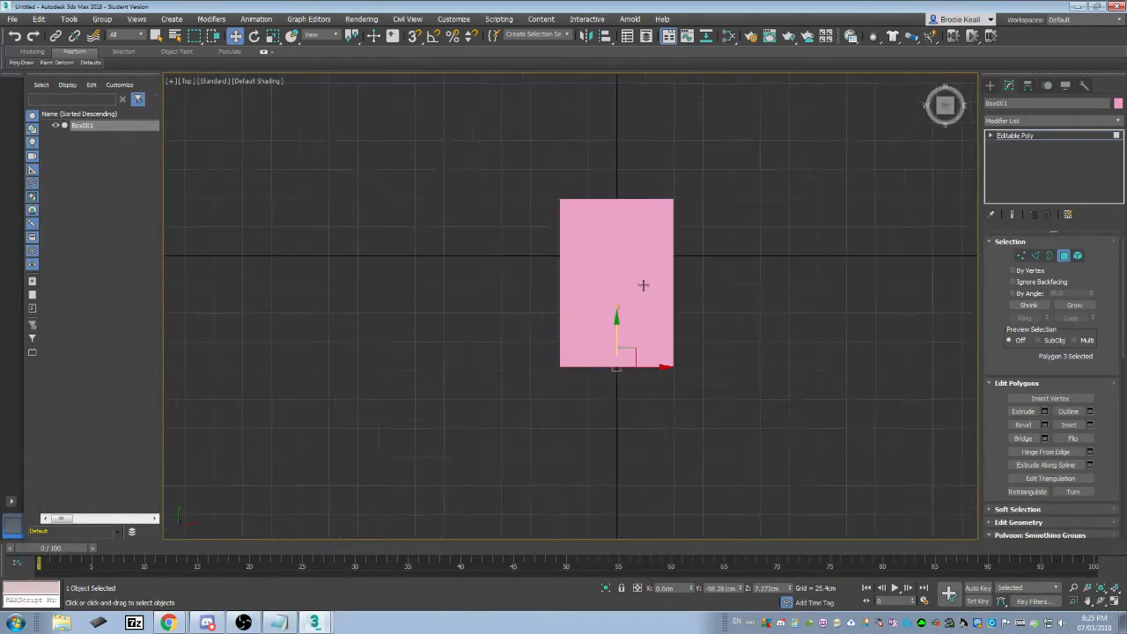
Navigate far away from the slab and zoom the view back to its selected front polygon.
{"action": "middle_click_drag", "start_coordinate": [654, 312], "coordinate": [478, 230]}
{"action": "scroll", "coordinate": [661, 294], "scroll_direction": "down", "scroll_amount": 4}
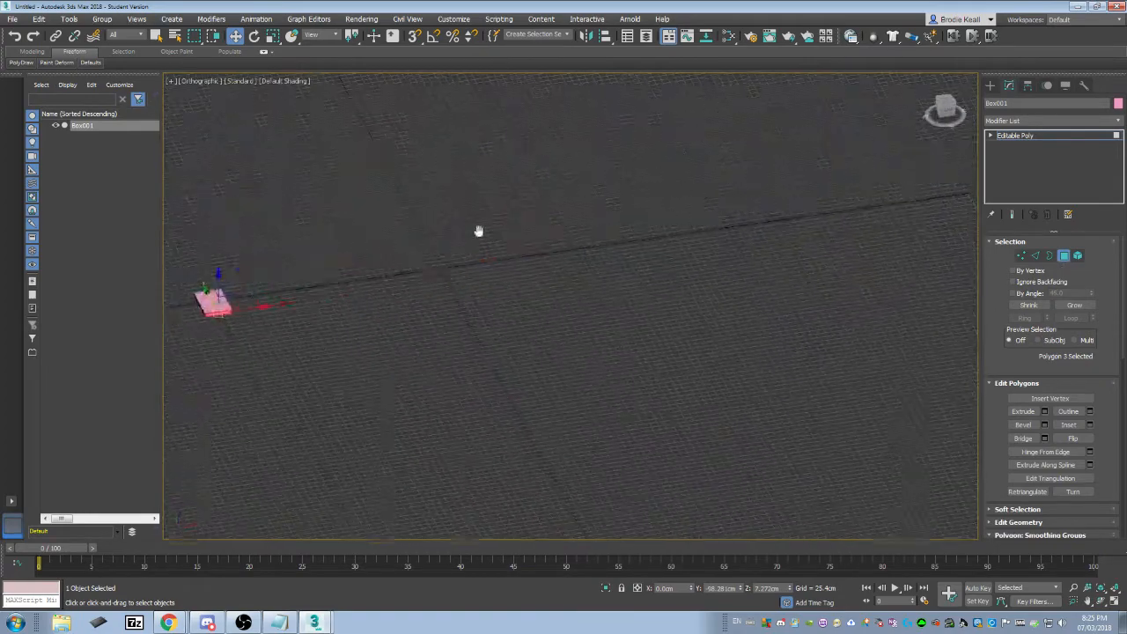
{"action": "scroll", "coordinate": [478, 230], "scroll_direction": "down", "scroll_amount": 3}
{"action": "scroll", "coordinate": [578, 264], "scroll_direction": "down", "scroll_amount": 3}
{"action": "middle_click_drag", "start_coordinate": [734, 264], "coordinate": [772, 240]}
{"action": "middle_click_drag", "start_coordinate": [771, 239], "coordinate": [496, 253]}
{"action": "key", "text": "z"}
Leave the Polygon level and frame the whole slab in the viewport.
{"action": "middle_click_drag", "start_coordinate": [514, 317], "coordinate": [490, 303]}
{"action": "scroll", "coordinate": [625, 282], "scroll_direction": "down", "scroll_amount": 3}
{"action": "scroll", "coordinate": [526, 238], "scroll_direction": "down", "scroll_amount": 3}
{"action": "middle_click_drag", "start_coordinate": [527, 238], "coordinate": [849, 283]}
{"action": "left_click", "coordinate": [1066, 255]}
{"action": "middle_click_drag", "start_coordinate": [811, 272], "coordinate": [189, 214]}
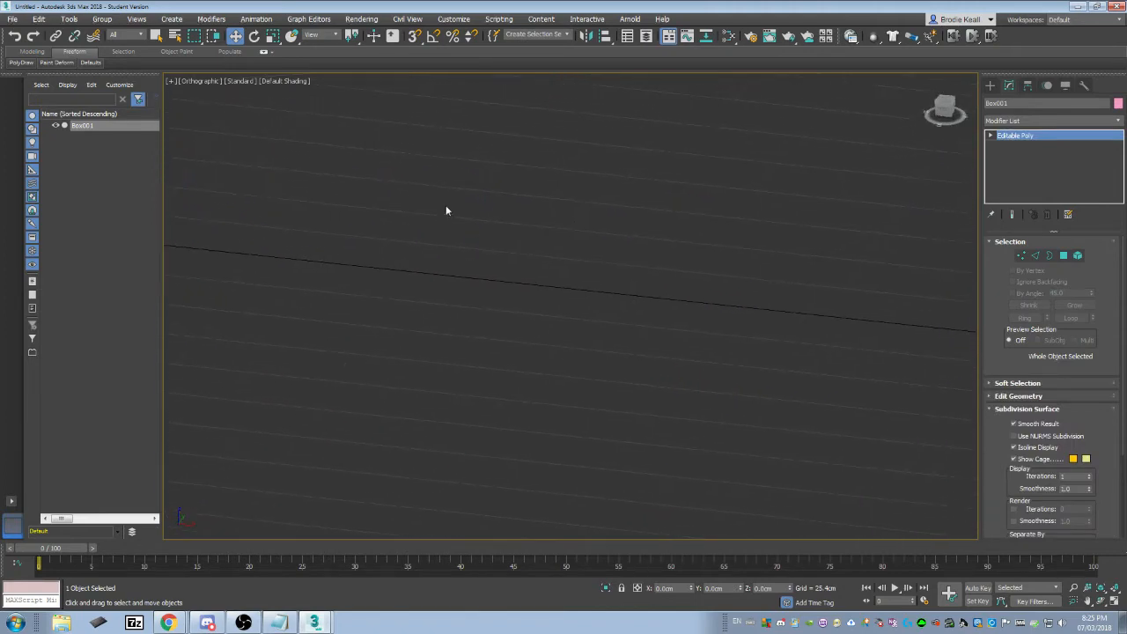
{"action": "key", "text": "z"}
{"action": "middle_click_drag", "start_coordinate": [562, 237], "coordinate": [685, 257], "text": "alt"}
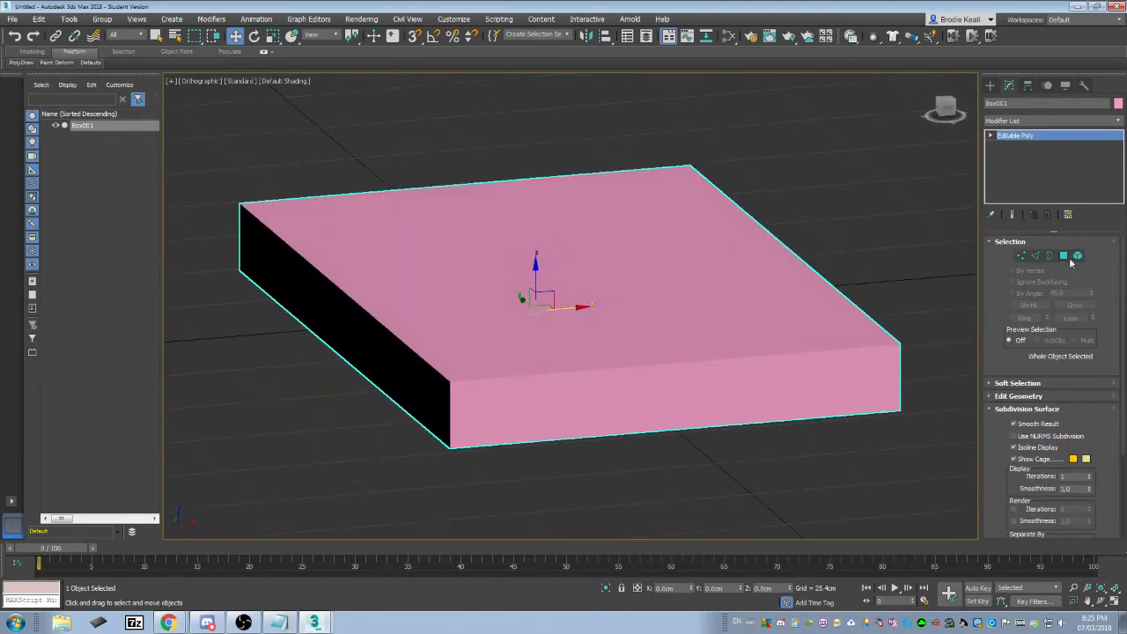
At the Vertex level in the Top view, region-select the front-left corner, the front edge and the back edge vertices in turn.
{"action": "left_click", "coordinate": [1021, 255]}
{"action": "key", "text": "t"}
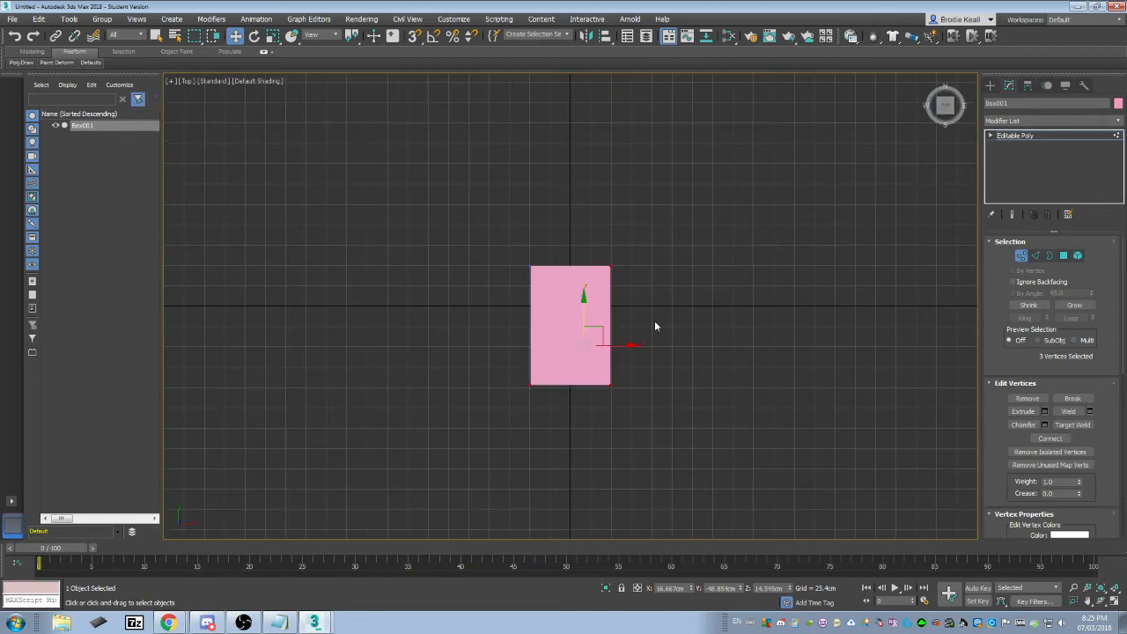
{"action": "scroll", "coordinate": [613, 370], "scroll_direction": "up", "scroll_amount": 2}
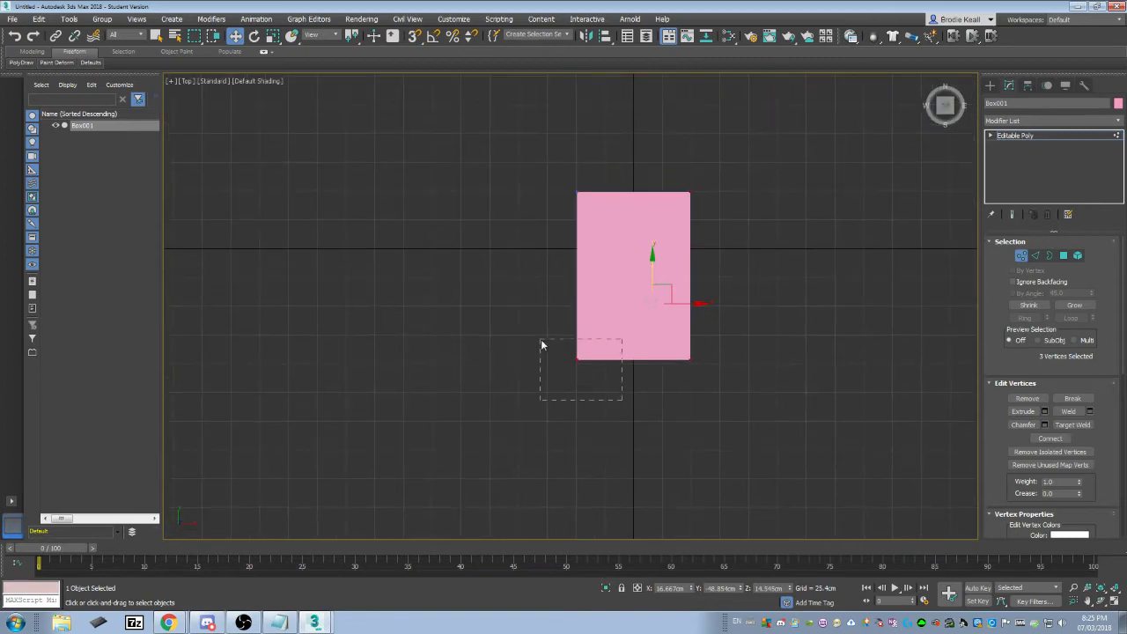
{"action": "left_click_drag", "start_coordinate": [541, 343], "coordinate": [540, 344]}
{"action": "scroll", "coordinate": [608, 367], "scroll_direction": "up", "scroll_amount": 2}
{"action": "middle_click_drag", "start_coordinate": [643, 331], "coordinate": [597, 351]}
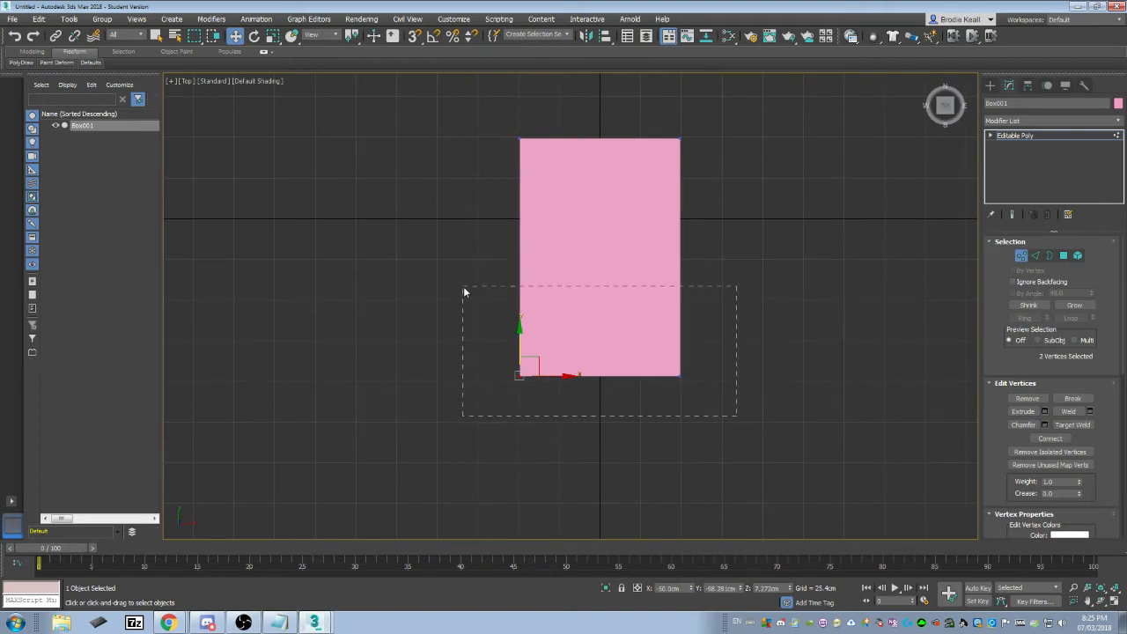
{"action": "left_click_drag", "start_coordinate": [463, 286], "coordinate": [463, 286]}
{"action": "left_click_drag", "start_coordinate": [797, 226], "coordinate": [712, 206]}
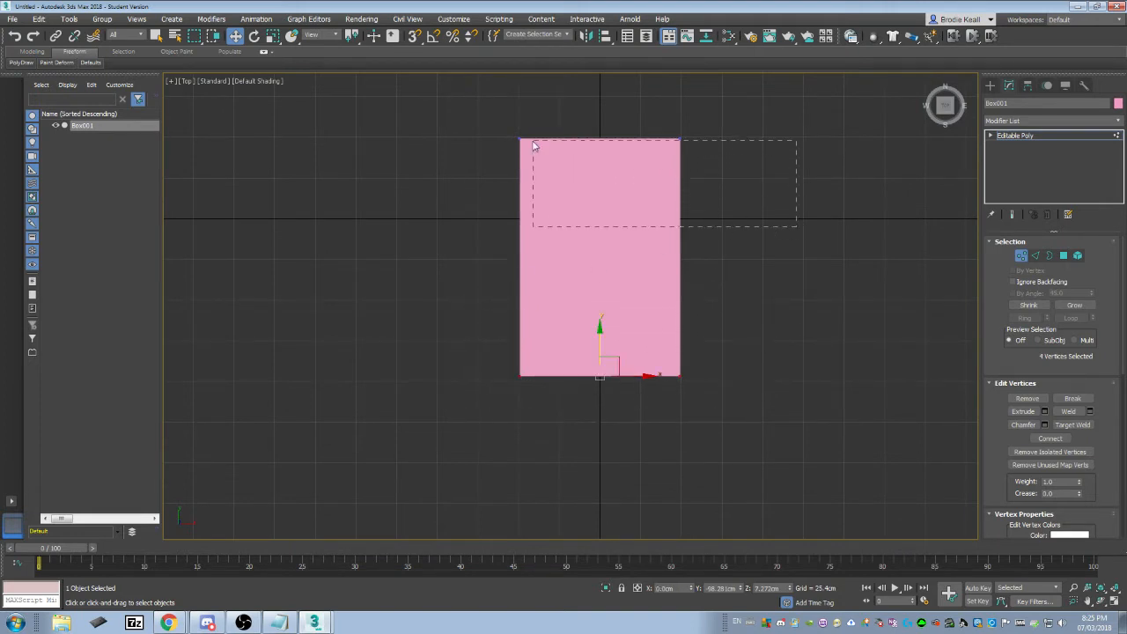
{"action": "left_click_drag", "start_coordinate": [417, 86], "coordinate": [416, 92]}
Try to move the front-left corner vertices inward along X to about -12 cm.
{"action": "left_click_drag", "start_coordinate": [554, 377], "coordinate": [614, 377]}
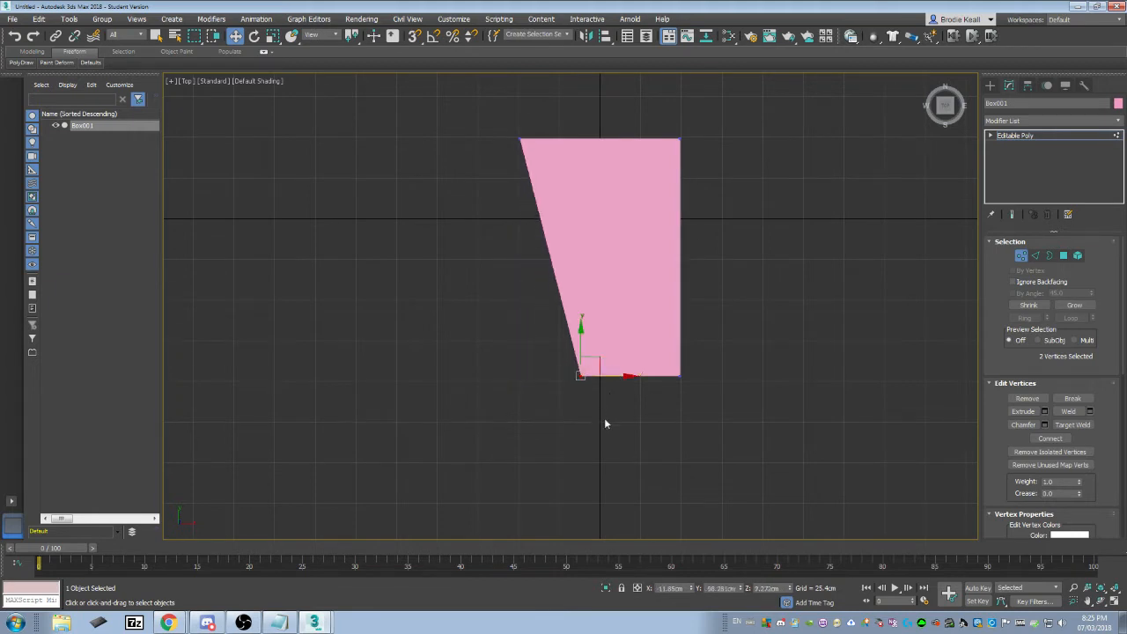
{"action": "middle_click_drag", "start_coordinate": [604, 420], "coordinate": [575, 340], "text": "alt"}
{"action": "scroll", "coordinate": [554, 347], "scroll_direction": "up", "scroll_amount": 5}
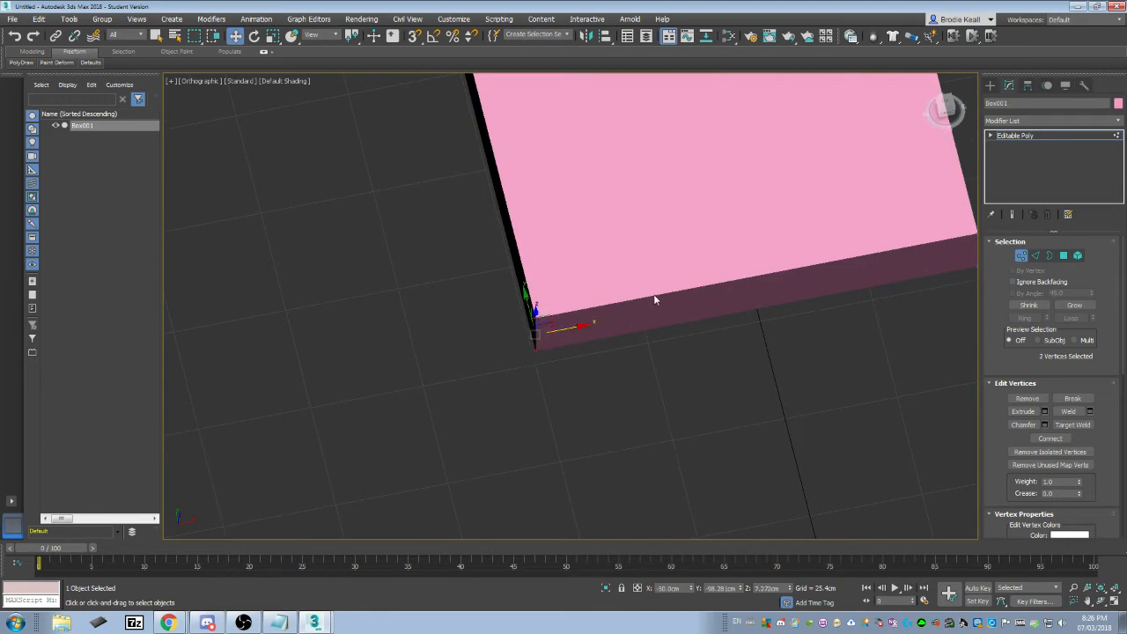
Taper the slab's front in the Top view by moving the left corner vertices inward and the right ones to X about 14.8 cm.
{"action": "key", "text": "t"}
{"action": "left_click_drag", "start_coordinate": [490, 356], "coordinate": [586, 361]}
{"action": "scroll", "coordinate": [570, 397], "scroll_direction": "up", "scroll_amount": 6}
{"action": "left_click_drag", "start_coordinate": [751, 347], "coordinate": [640, 354]}
{"action": "scroll", "coordinate": [647, 368], "scroll_direction": "down", "scroll_amount": 3}
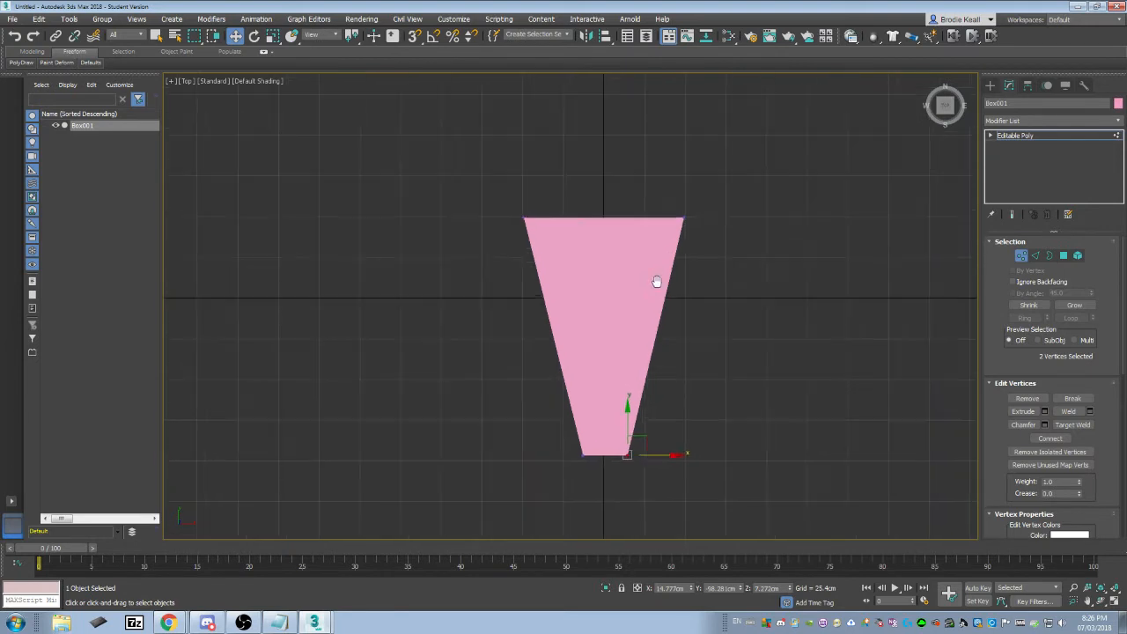
At the Polygon level, select the slab's wide end face.
{"action": "middle_click_drag", "start_coordinate": [674, 184], "coordinate": [696, 282]}
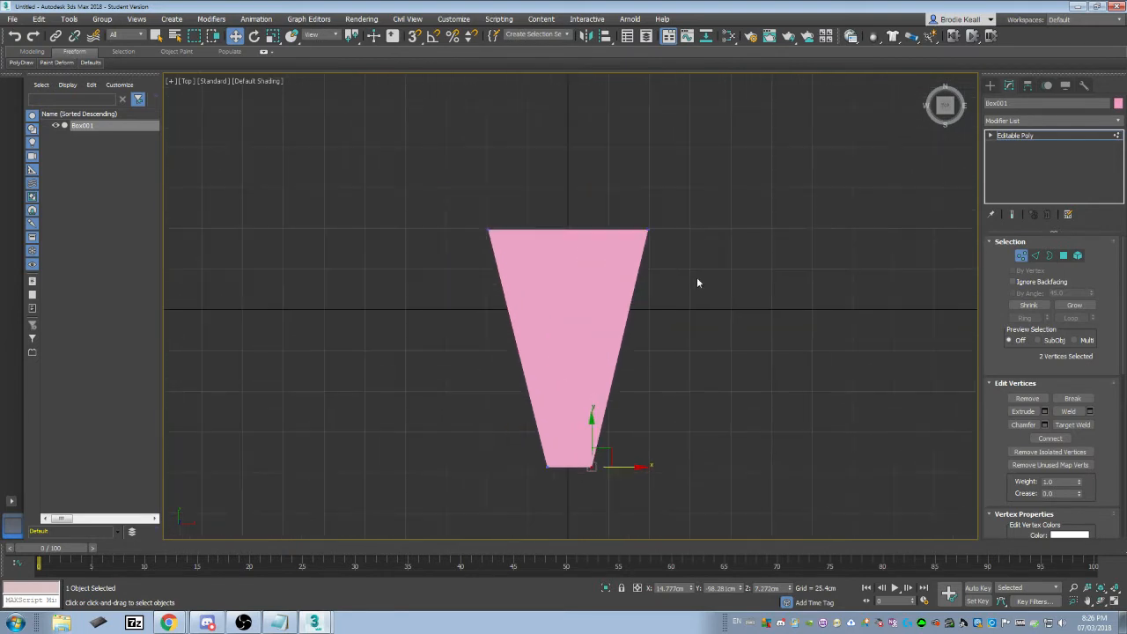
{"action": "left_click", "coordinate": [1063, 256]}
{"action": "middle_click_drag", "start_coordinate": [637, 235], "coordinate": [597, 403], "text": "alt"}
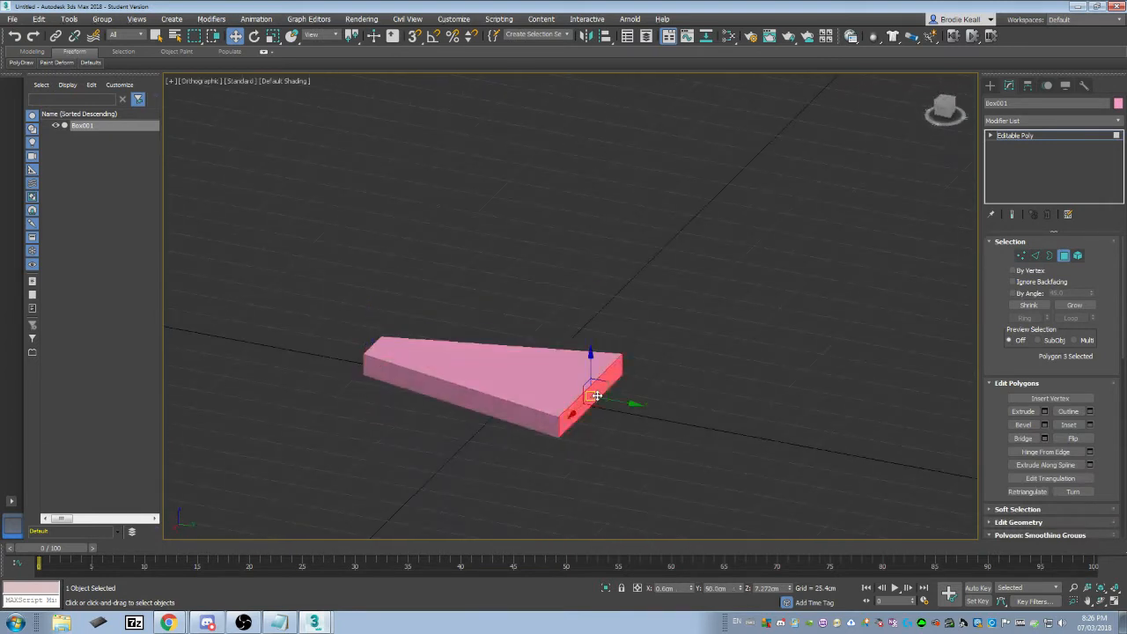
{"action": "mouse_move", "coordinate": [610, 401]}
{"action": "left_mouse_down"}
{"action": "mouse_move", "coordinate": [646, 398]}
{"action": "mouse_move", "coordinate": [606, 392]}
{"action": "mouse_move", "coordinate": [616, 387]}
{"action": "mouse_move", "coordinate": [692, 403]}
{"action": "mouse_move", "coordinate": [577, 396]}
{"action": "mouse_move", "coordinate": [679, 402]}
{"action": "mouse_move", "coordinate": [648, 395]}
{"action": "mouse_move", "coordinate": [619, 414]}
{"action": "left_mouse_up"}
{"action": "mouse_move", "coordinate": [619, 414]}
{"action": "middle_mouse_down", "text": "alt"}
{"action": "mouse_move", "coordinate": [649, 395]}
{"action": "mouse_move", "coordinate": [727, 414]}
{"action": "mouse_move", "coordinate": [588, 390]}
{"action": "mouse_move", "coordinate": [620, 428]}
{"action": "middle_mouse_up", "text": "alt"}
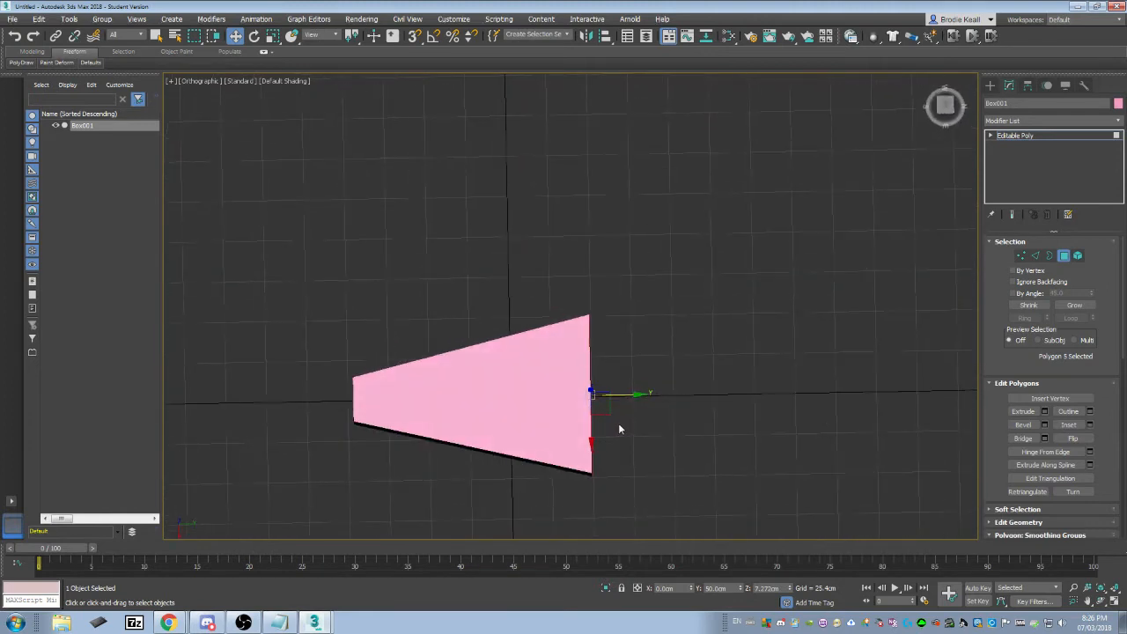
At the Edge level, select the slab's front and back crosswise edges and connect them with a lengthwise centre edge loop.
{"action": "left_click", "coordinate": [1035, 255]}
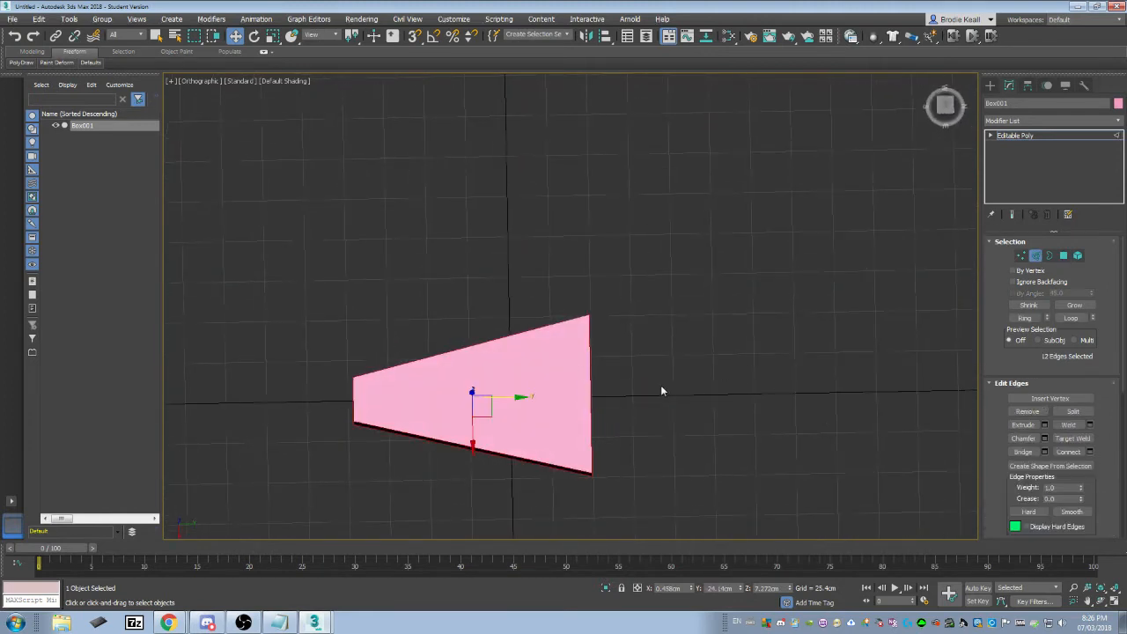
{"action": "key", "text": "t"}
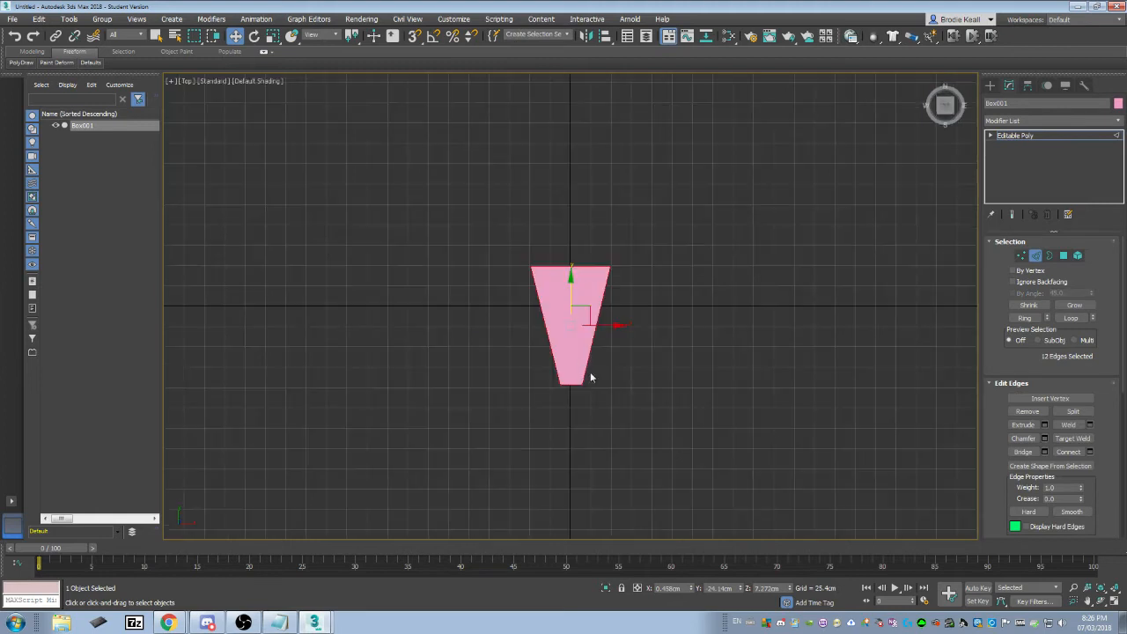
{"action": "scroll", "coordinate": [569, 259], "scroll_direction": "up", "scroll_amount": 5}
{"action": "left_click", "coordinate": [565, 264]}
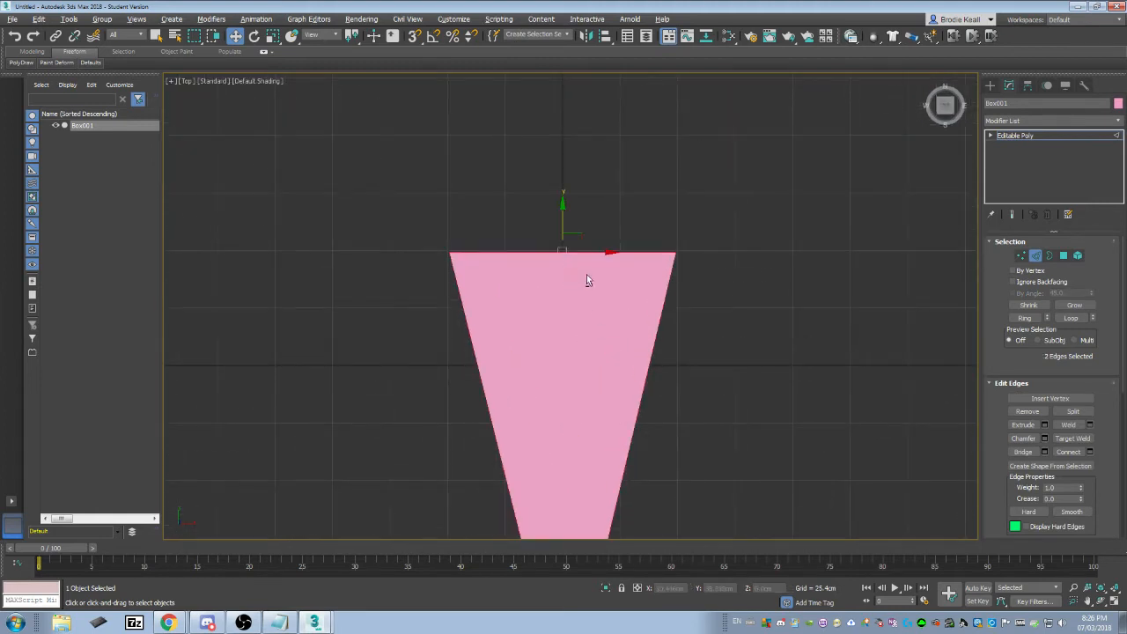
{"action": "middle_click_drag", "start_coordinate": [586, 274], "coordinate": [607, 376], "text": "alt"}
{"action": "middle_click_drag", "start_coordinate": [573, 519], "coordinate": [585, 439]}
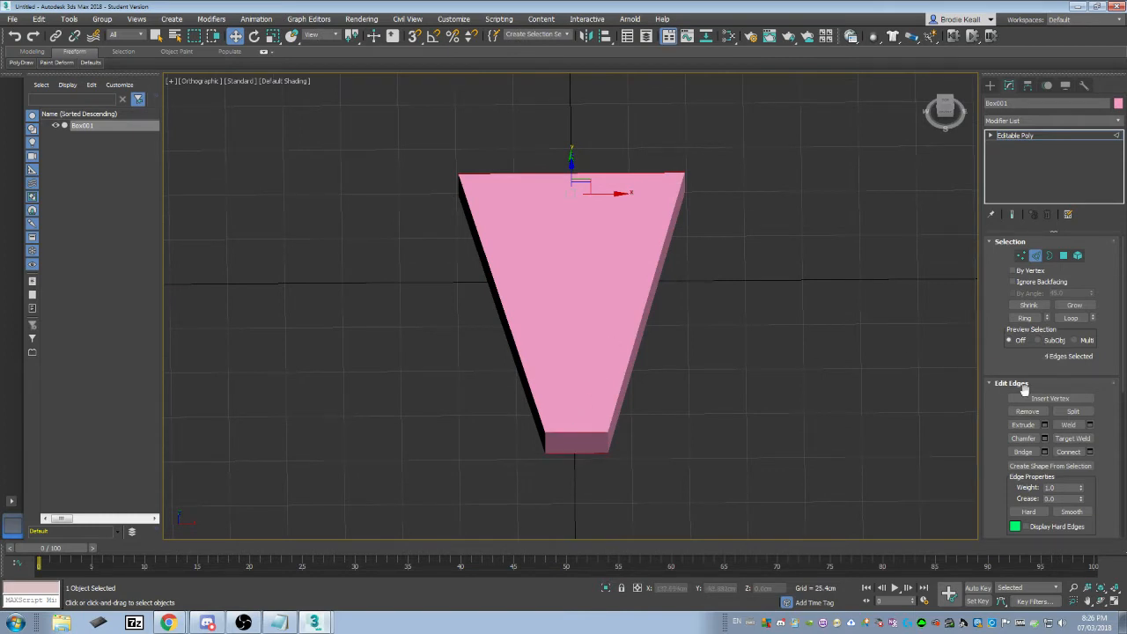
{"action": "left_click", "coordinate": [1090, 452]}
{"action": "middle_click_drag", "start_coordinate": [687, 335], "coordinate": [540, 359], "text": "alt"}
Show edged faces and extrude the two polygons of the slab's wide end outward by about 20 cm.
{"action": "left_click", "coordinate": [1067, 256]}
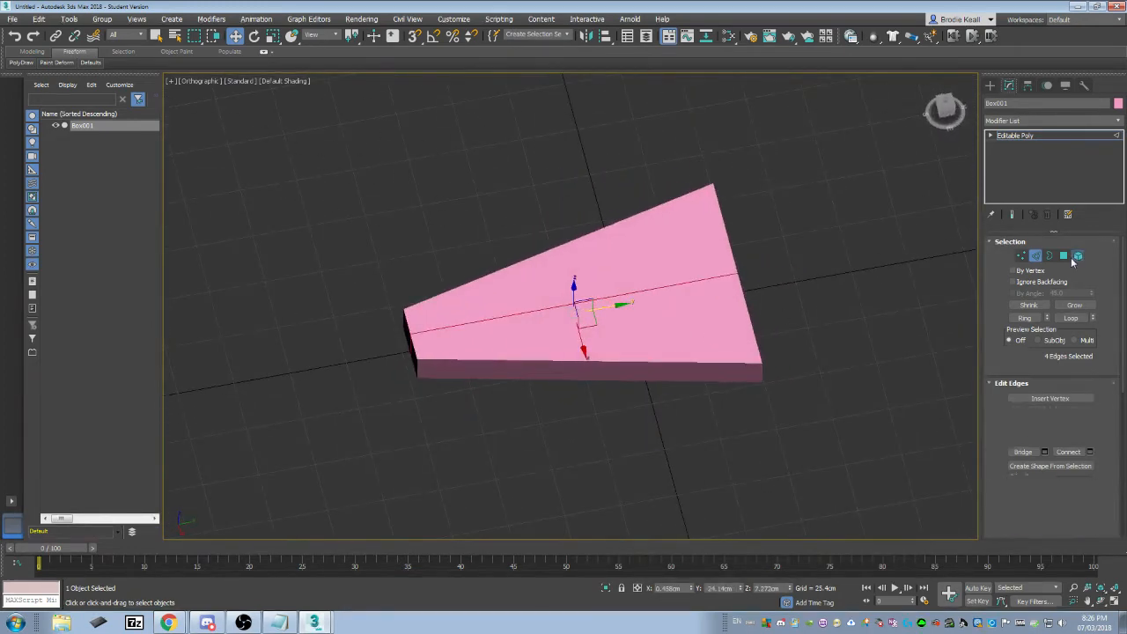
{"action": "middle_click_drag", "start_coordinate": [957, 301], "coordinate": [893, 312], "text": "alt"}
{"action": "key", "text": "F4"}
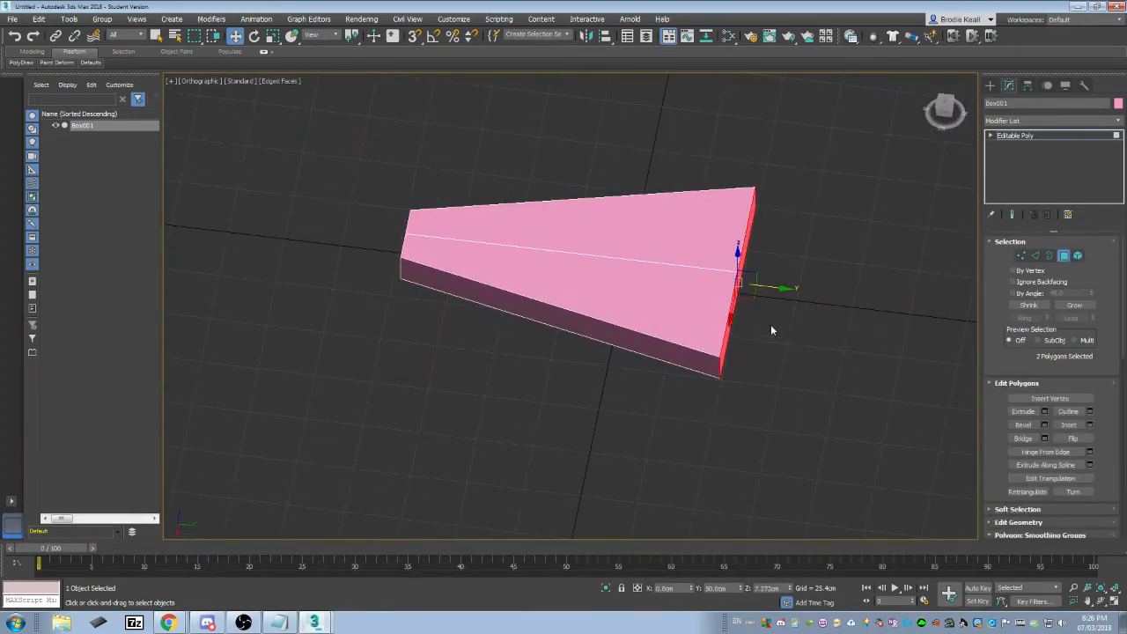
{"action": "mouse_move", "coordinate": [771, 324]}
{"action": "middle_mouse_down", "text": "alt"}
{"action": "mouse_move", "coordinate": [727, 285]}
{"action": "mouse_move", "coordinate": [676, 296]}
{"action": "mouse_move", "coordinate": [721, 323]}
{"action": "middle_mouse_up", "text": "alt"}
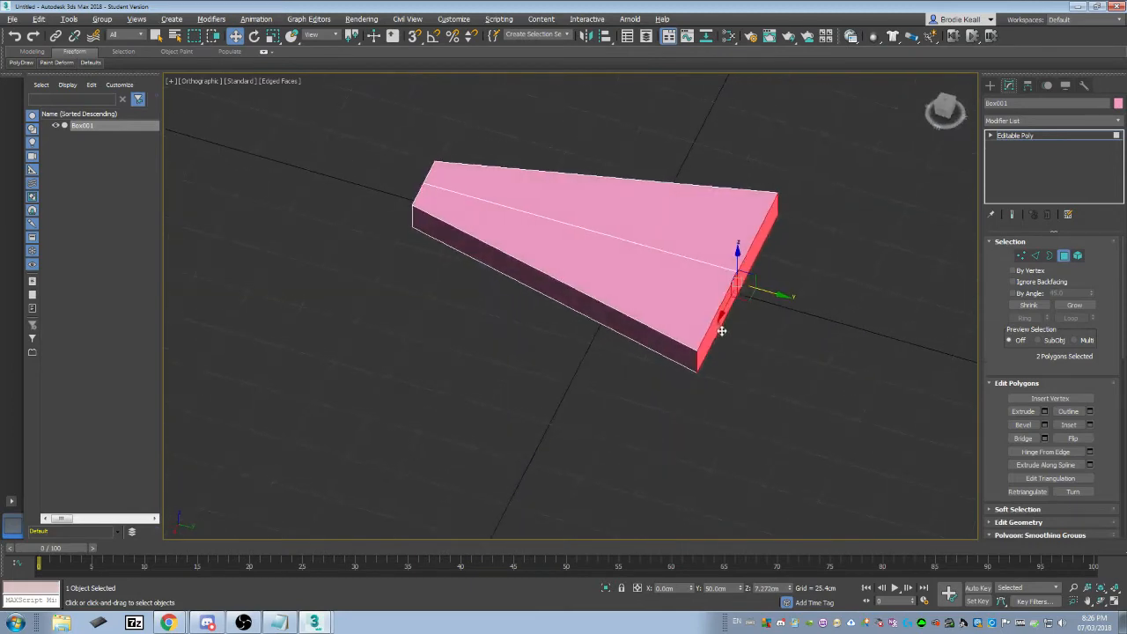
{"action": "left_click", "coordinate": [721, 325]}
{"action": "left_click", "coordinate": [750, 259]}
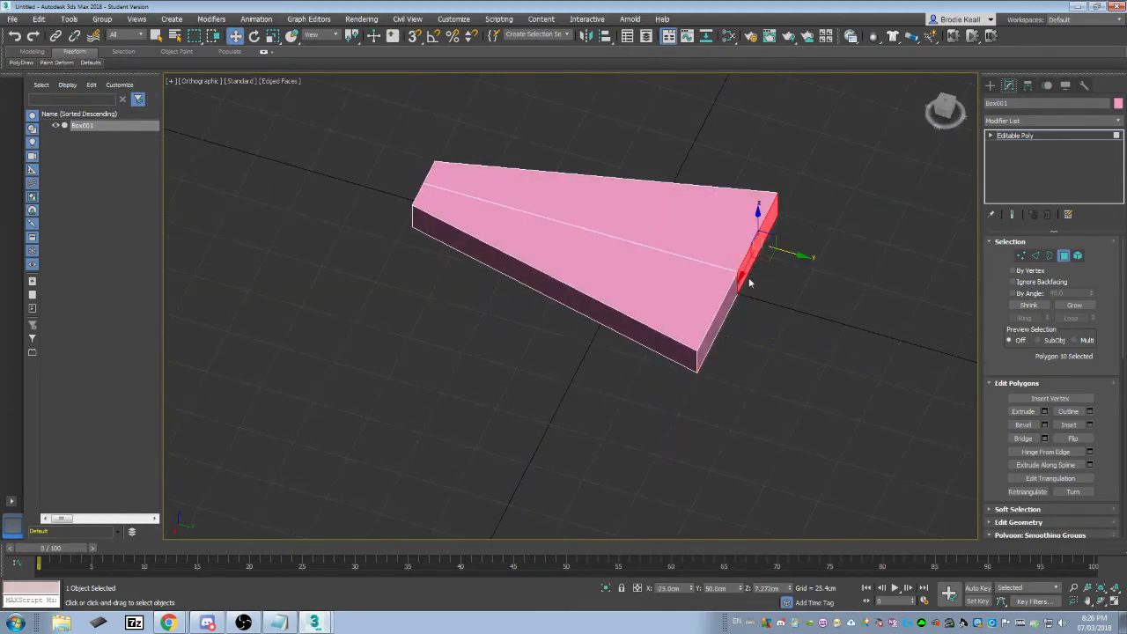
{"action": "left_click", "coordinate": [728, 308], "text": "ctrl"}
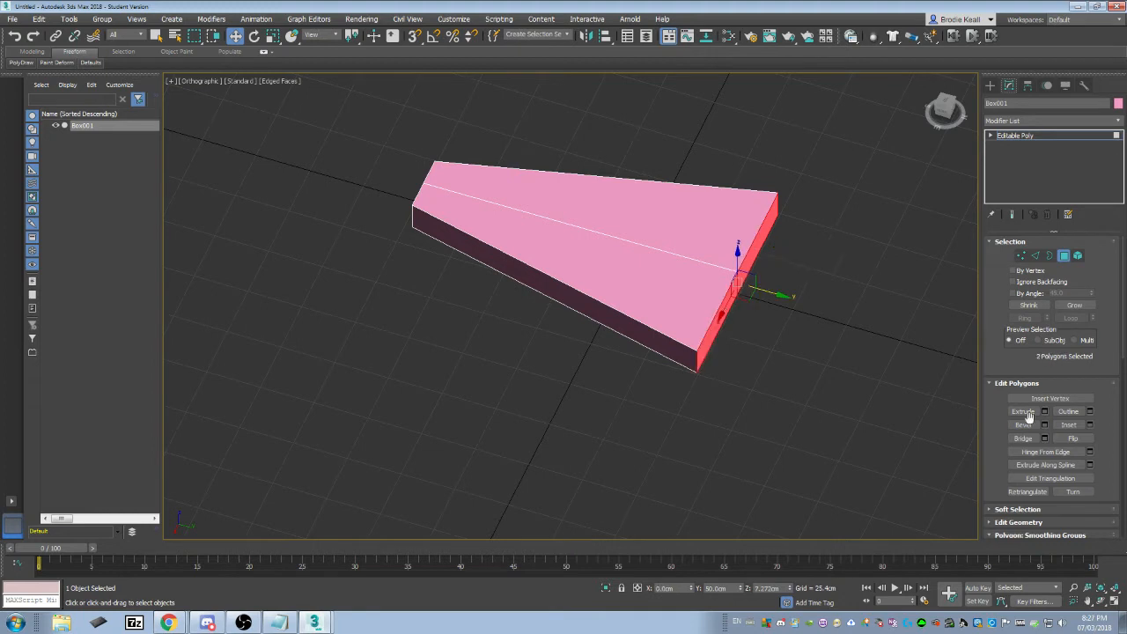
{"action": "left_click", "coordinate": [1043, 414]}
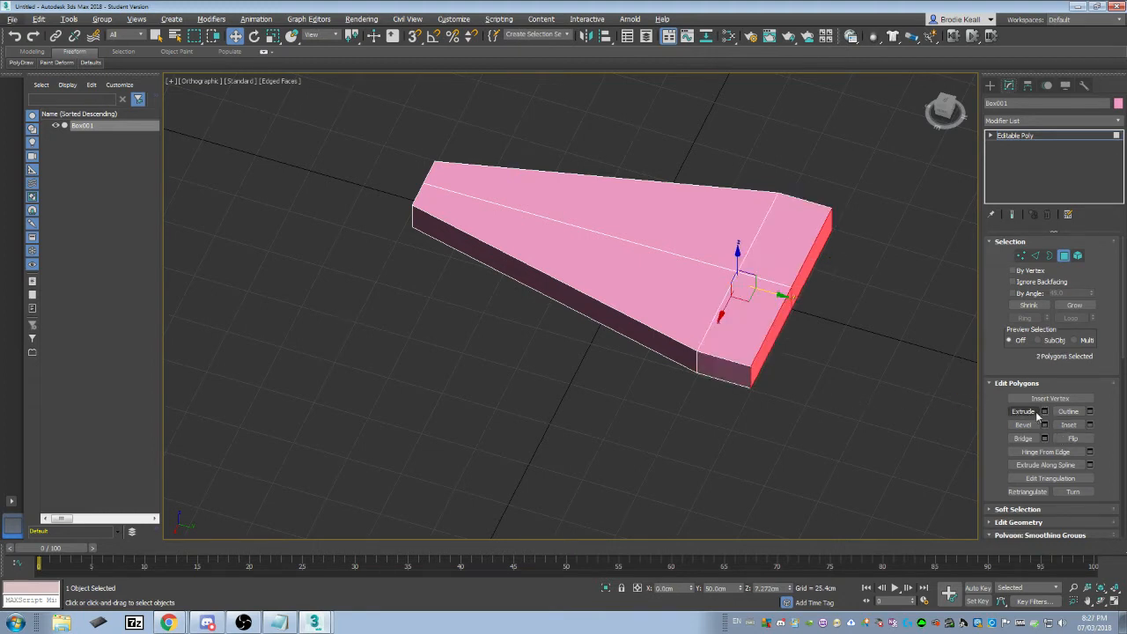
In the Top view, taper the extruded end by moving its right corner vertices to X about 28 cm and the left ones inward about 23 cm.
{"action": "middle_click_drag", "start_coordinate": [827, 361], "coordinate": [738, 353], "text": "alt"}
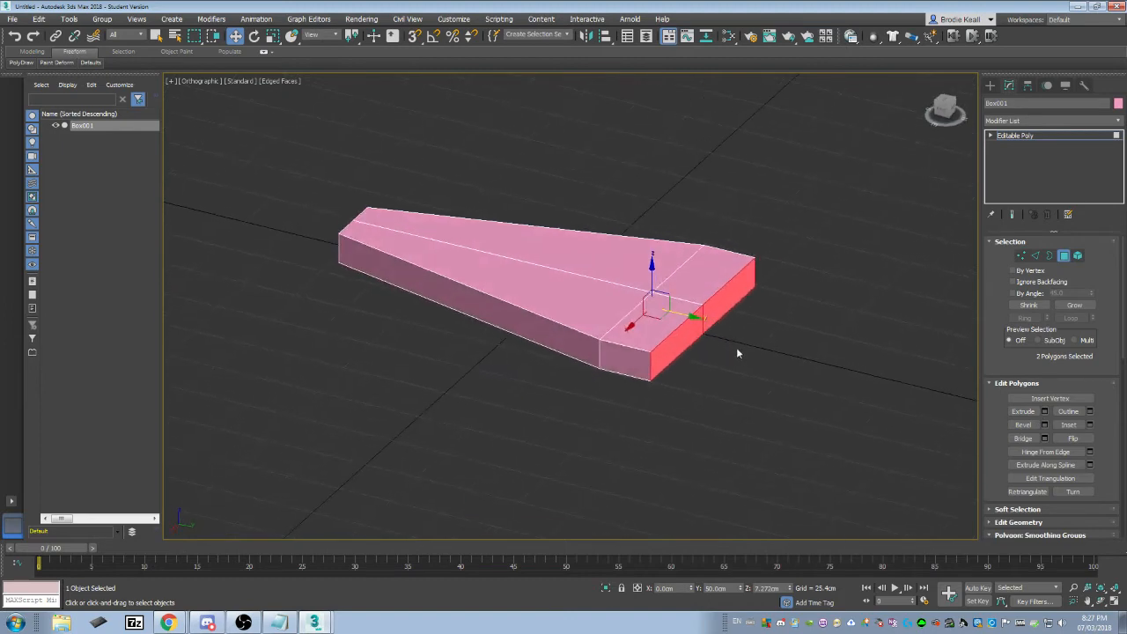
{"action": "scroll", "coordinate": [738, 353], "scroll_direction": "up", "scroll_amount": 2}
{"action": "middle_click_drag", "start_coordinate": [660, 327], "coordinate": [679, 353]}
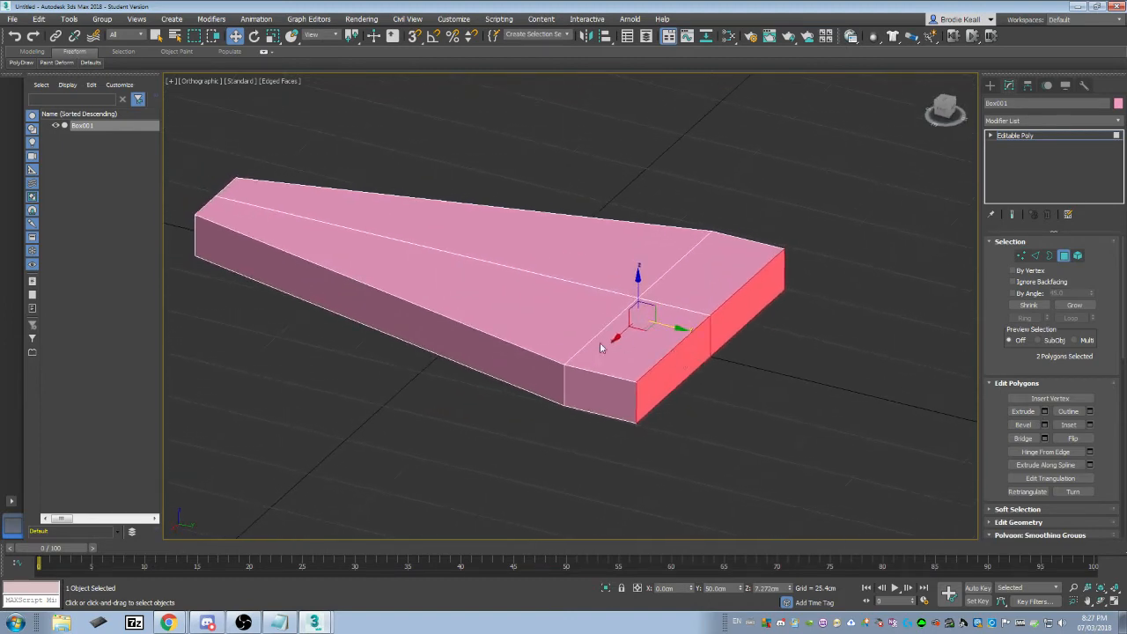
{"action": "mouse_move", "coordinate": [583, 336]}
{"action": "left_mouse_down"}
{"action": "mouse_move", "coordinate": [591, 394]}
{"action": "mouse_move", "coordinate": [577, 321]}
{"action": "mouse_move", "coordinate": [596, 407]}
{"action": "mouse_move", "coordinate": [603, 281]}
{"action": "mouse_move", "coordinate": [601, 334]}
{"action": "left_mouse_up"}
{"action": "middle_click_drag", "start_coordinate": [572, 353], "coordinate": [762, 328], "text": "alt"}
{"action": "left_click", "coordinate": [1020, 256]}
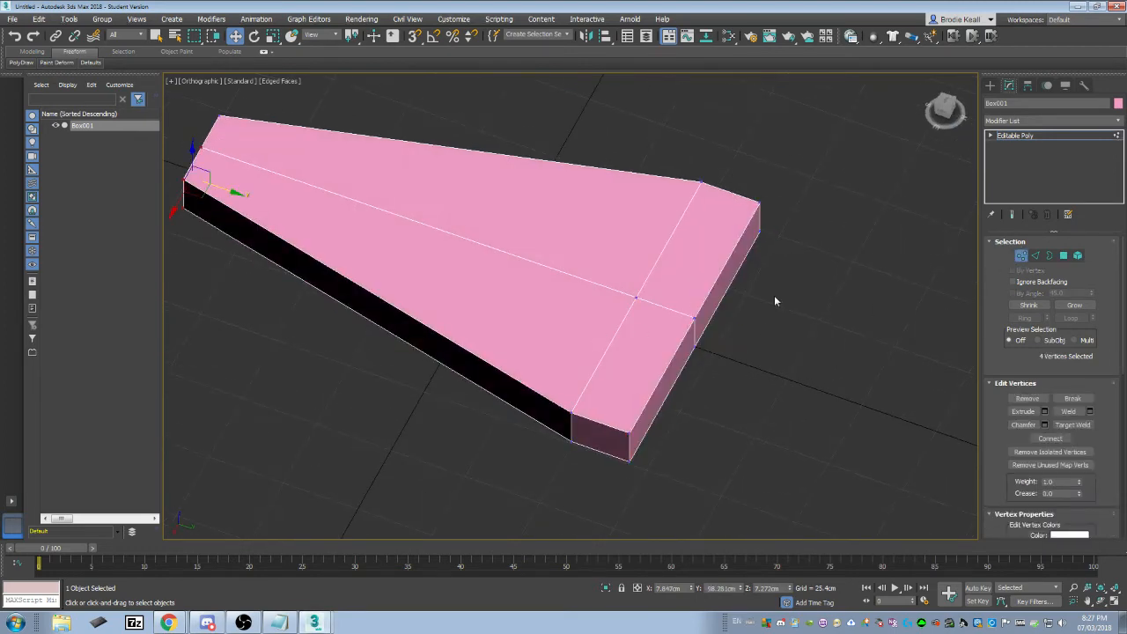
{"action": "key", "text": "t"}
{"action": "scroll", "coordinate": [606, 263], "scroll_direction": "up", "scroll_amount": 4}
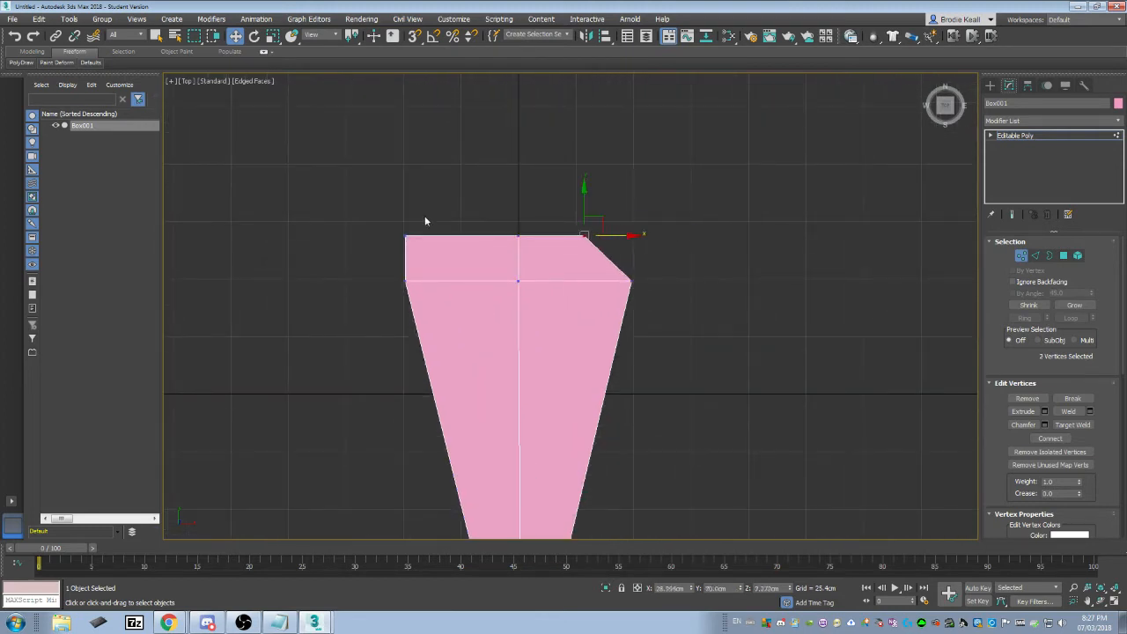
{"action": "left_click", "coordinate": [449, 237]}
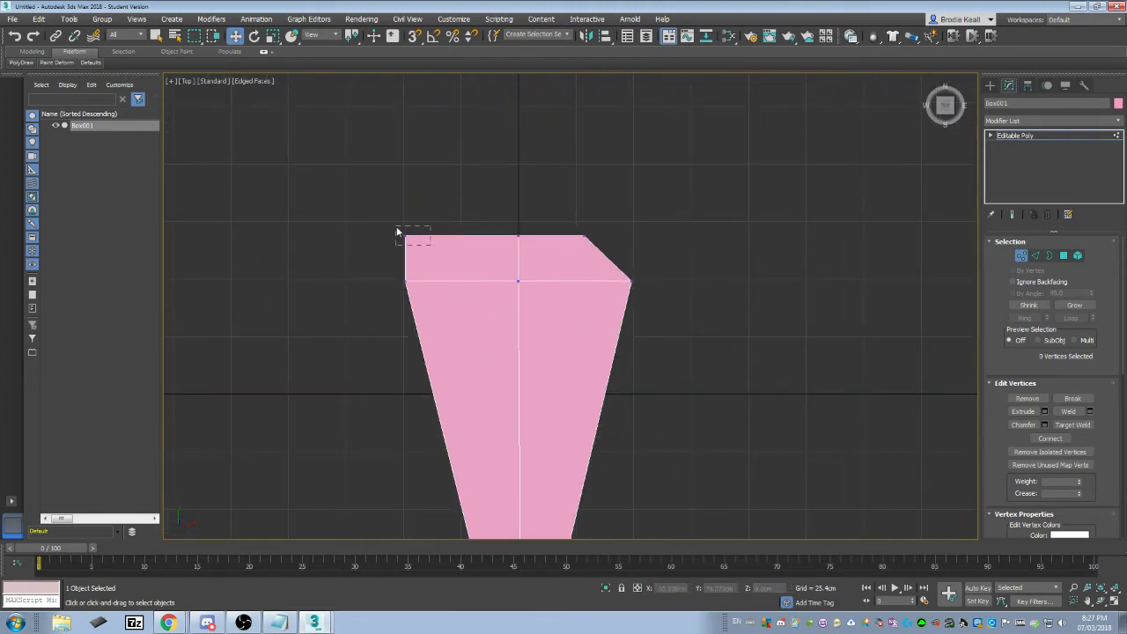
{"action": "left_click_drag", "start_coordinate": [396, 231], "coordinate": [480, 235]}
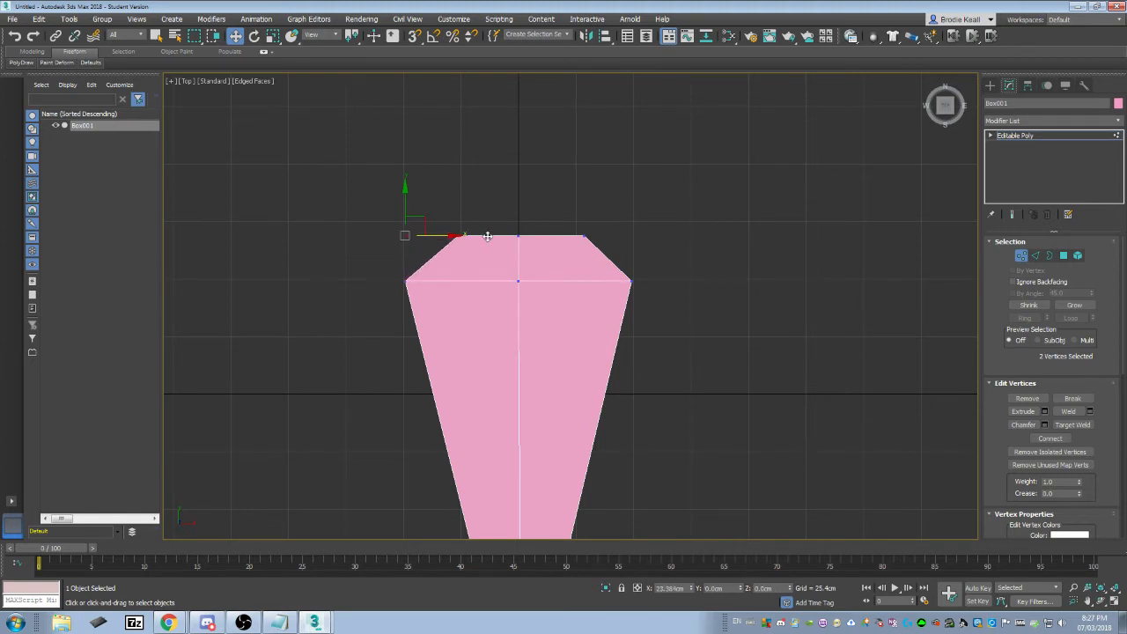
Raise the top centre vertex where the lengthwise and crosswise edges meet to Z about 21.9 cm, forming a peak.
{"action": "scroll", "coordinate": [581, 262], "scroll_direction": "down", "scroll_amount": 2}
{"action": "middle_click_drag", "start_coordinate": [581, 261], "coordinate": [625, 244], "text": "alt"}
{"action": "left_click", "coordinate": [521, 212]}
{"action": "scroll", "coordinate": [603, 208], "scroll_direction": "up", "scroll_amount": 2}
{"action": "left_click_drag", "start_coordinate": [602, 202], "coordinate": [602, 183]}
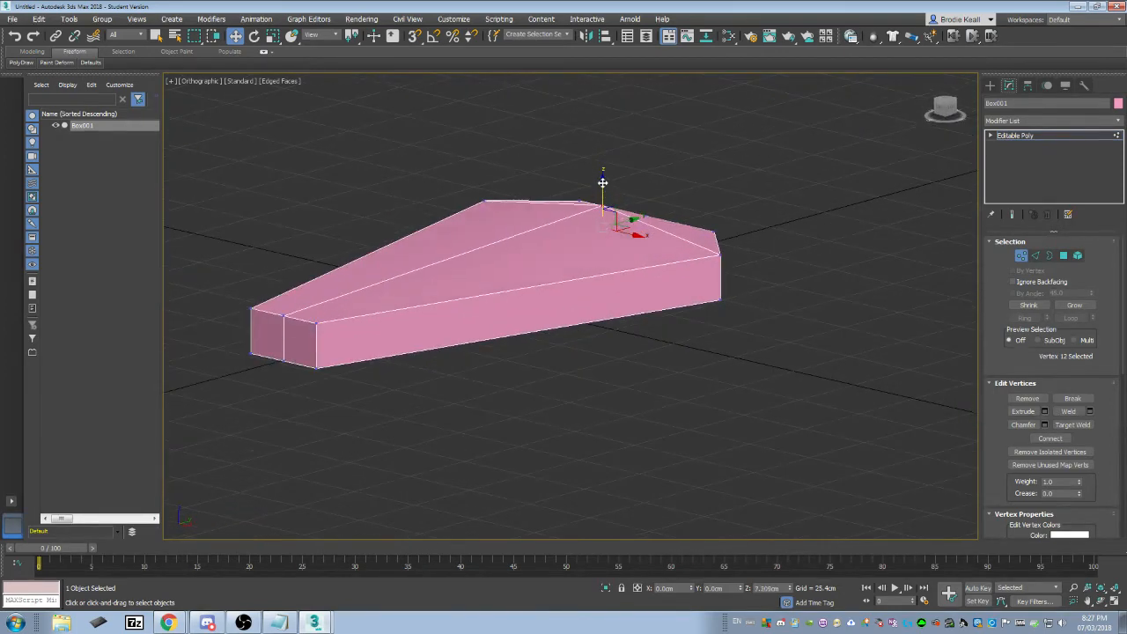
{"action": "middle_click_drag", "start_coordinate": [602, 182], "coordinate": [607, 229], "text": "alt"}
Select the matching centre vertex on the hull's underside and lower it to Z about -6.3 cm.
{"action": "middle_click_drag", "start_coordinate": [600, 275], "coordinate": [614, 247], "text": "alt"}
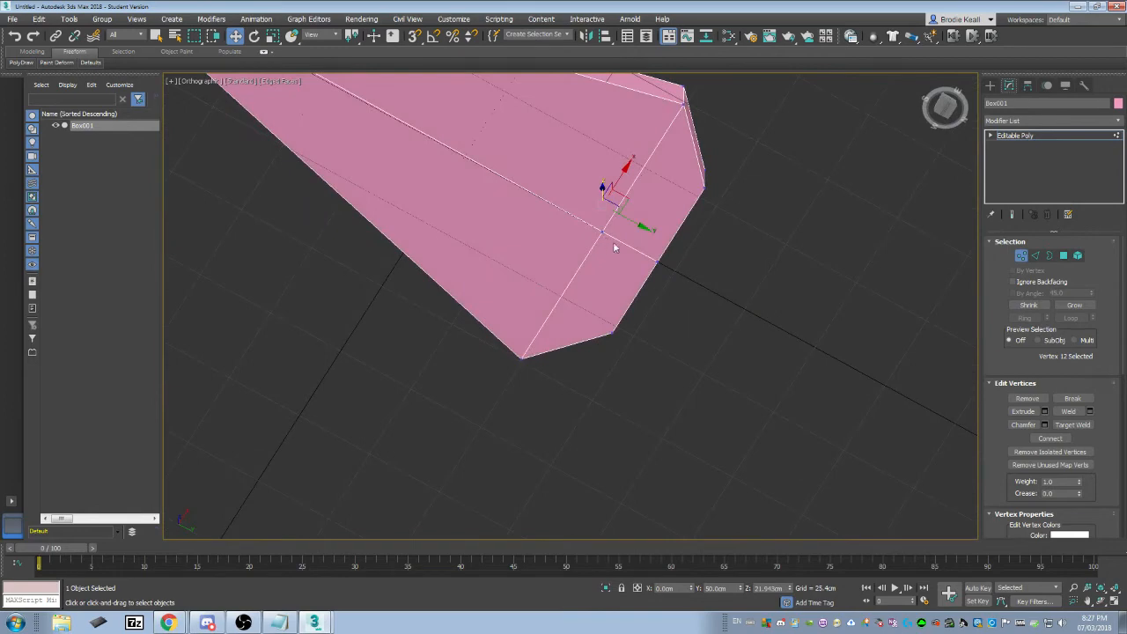
{"action": "left_click", "coordinate": [946, 108]}
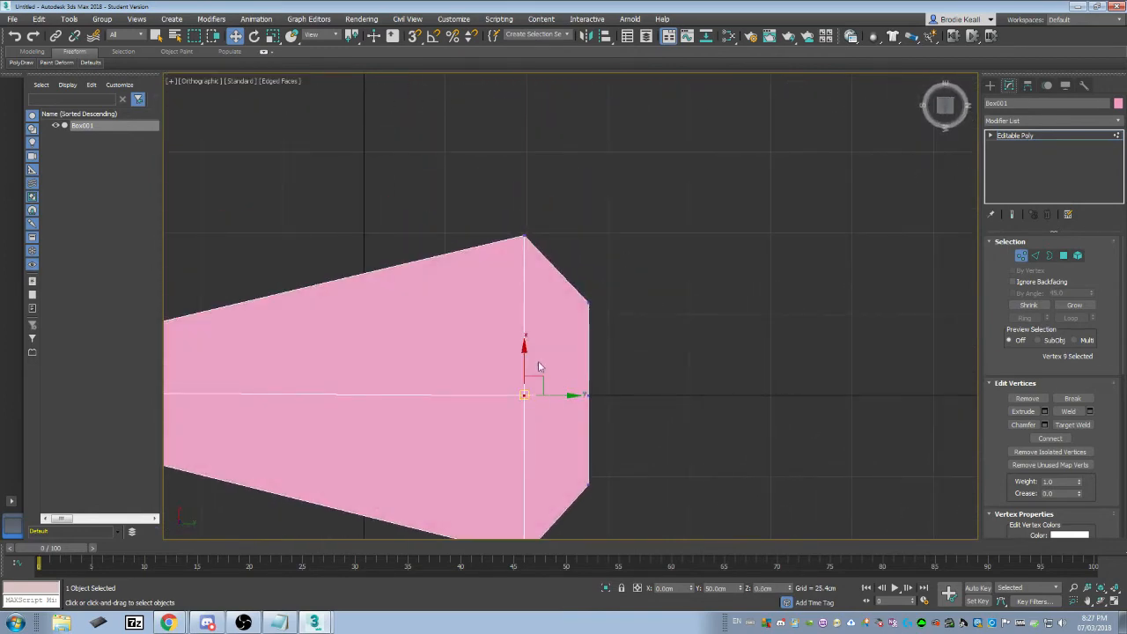
{"action": "middle_click_drag", "start_coordinate": [696, 302], "coordinate": [697, 408], "text": "alt"}
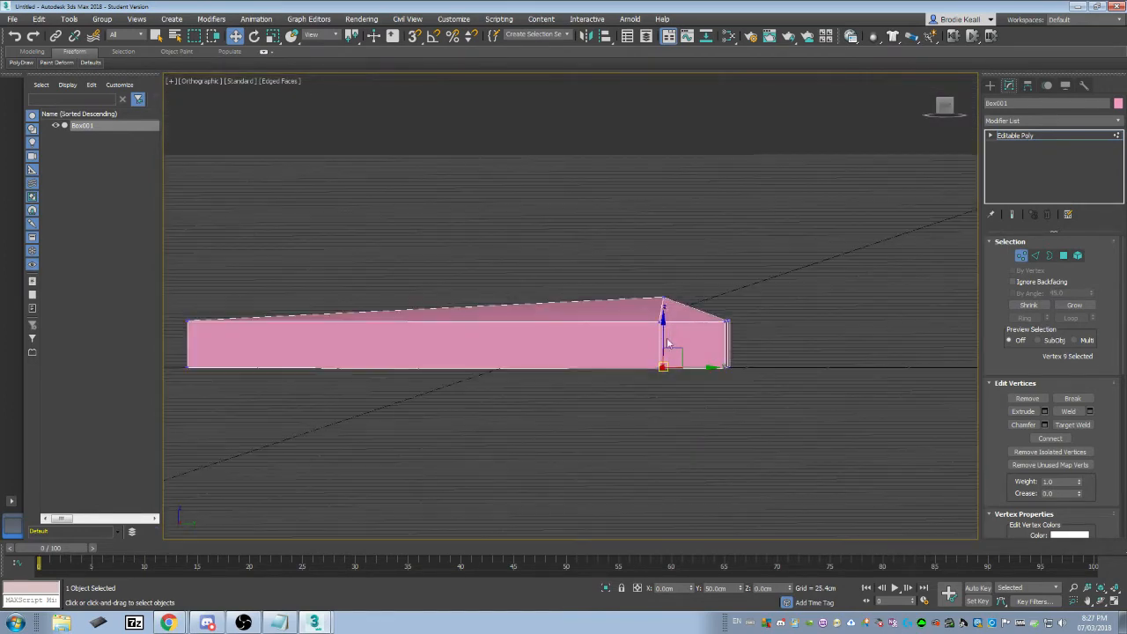
{"action": "middle_click_drag", "start_coordinate": [663, 355], "coordinate": [753, 267], "text": "alt"}
{"action": "left_click", "coordinate": [948, 105]}
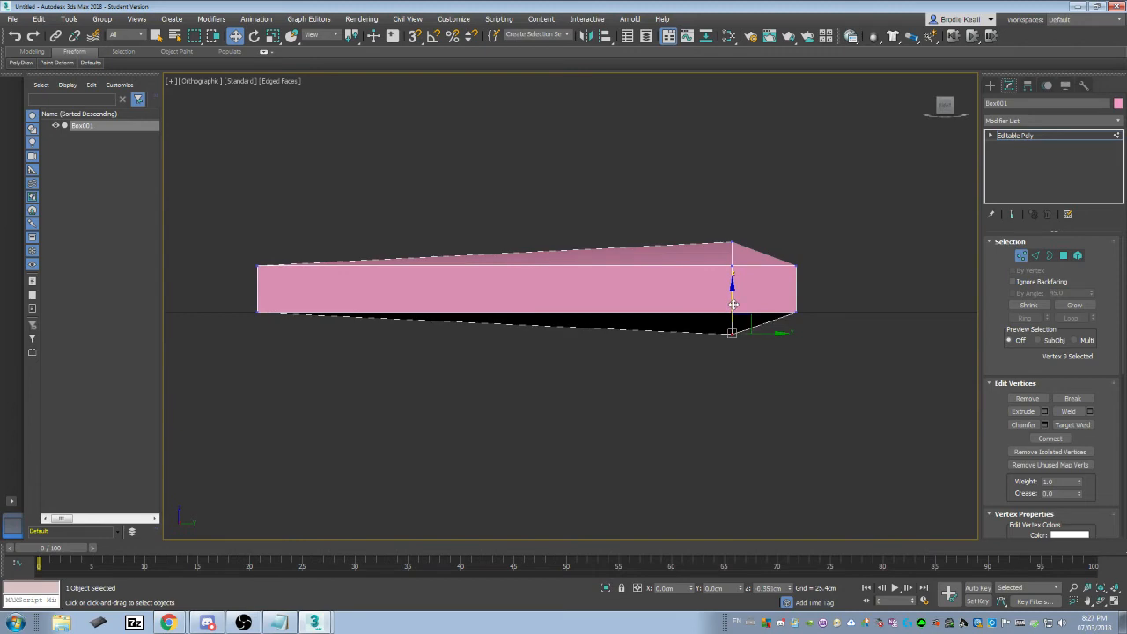
{"action": "middle_click_drag", "start_coordinate": [608, 283], "coordinate": [667, 286], "text": "alt"}
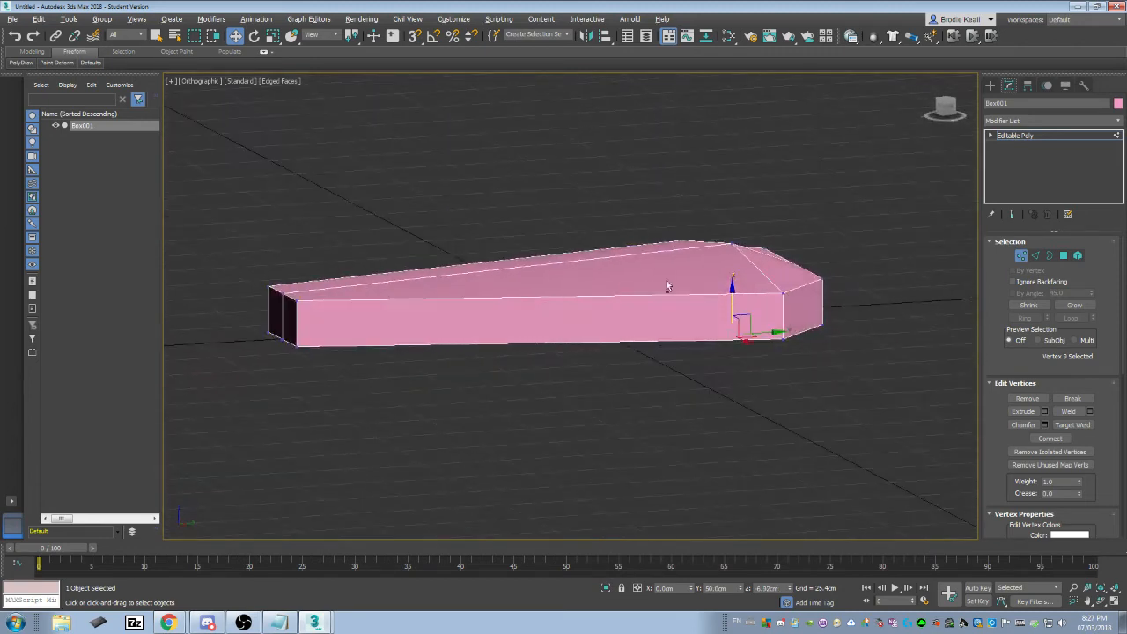
Leave the Vertex level and clone the whole hull as a Copy about 18.6 cm above the original.
{"action": "left_click", "coordinate": [1020, 255]}
{"action": "middle_click_drag", "start_coordinate": [880, 281], "coordinate": [796, 285], "text": "alt"}
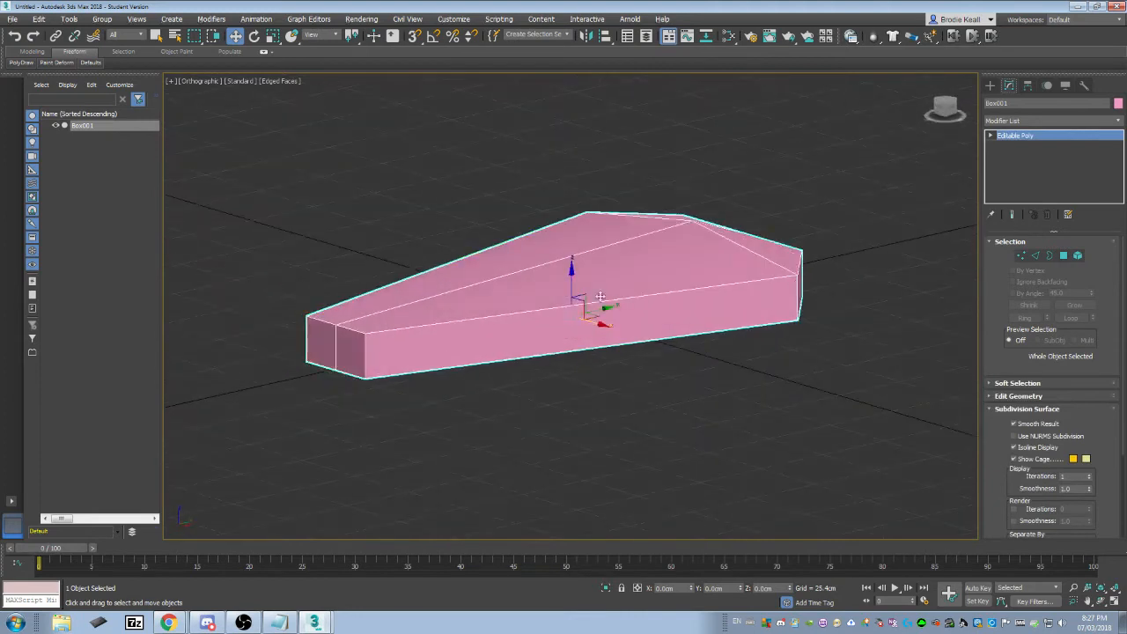
{"action": "mouse_move", "coordinate": [572, 291]}
{"action": "left_mouse_down", "text": "shift"}
{"action": "mouse_move", "coordinate": [572, 251]}
{"action": "mouse_move", "coordinate": [581, 324]}
{"action": "mouse_move", "coordinate": [576, 237]}
{"action": "left_mouse_up", "text": "shift"}
{"action": "left_click", "coordinate": [563, 357]}
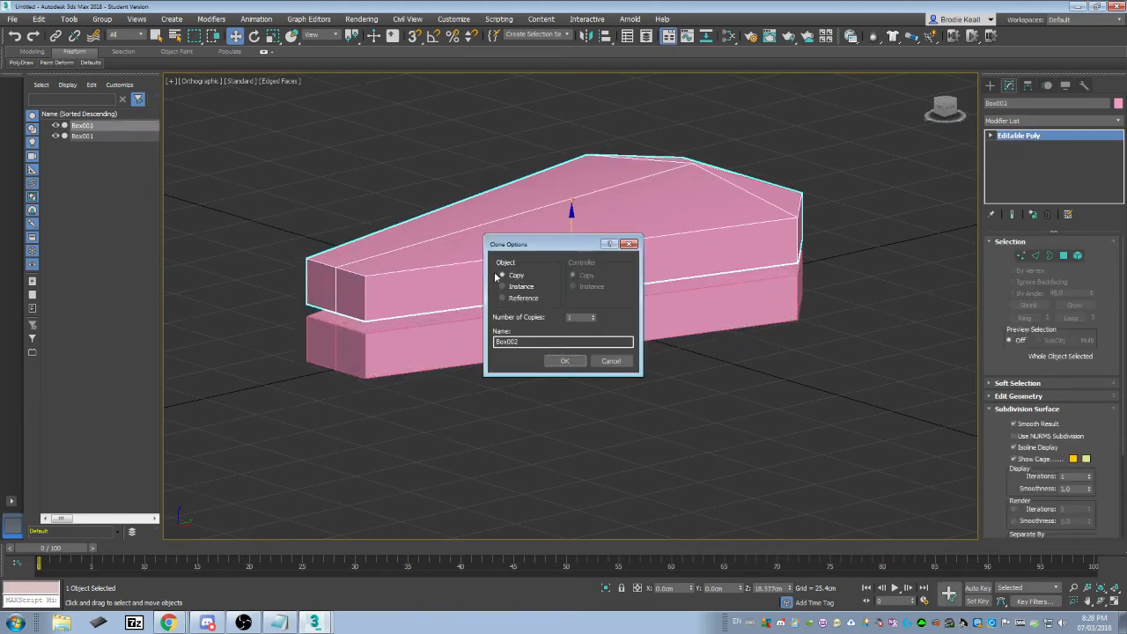
{"action": "left_click", "coordinate": [564, 363]}
Scale the copied hull uniformly to about 47% and shift it toward the rear so it sits as a second tier.
{"action": "key", "text": "r"}
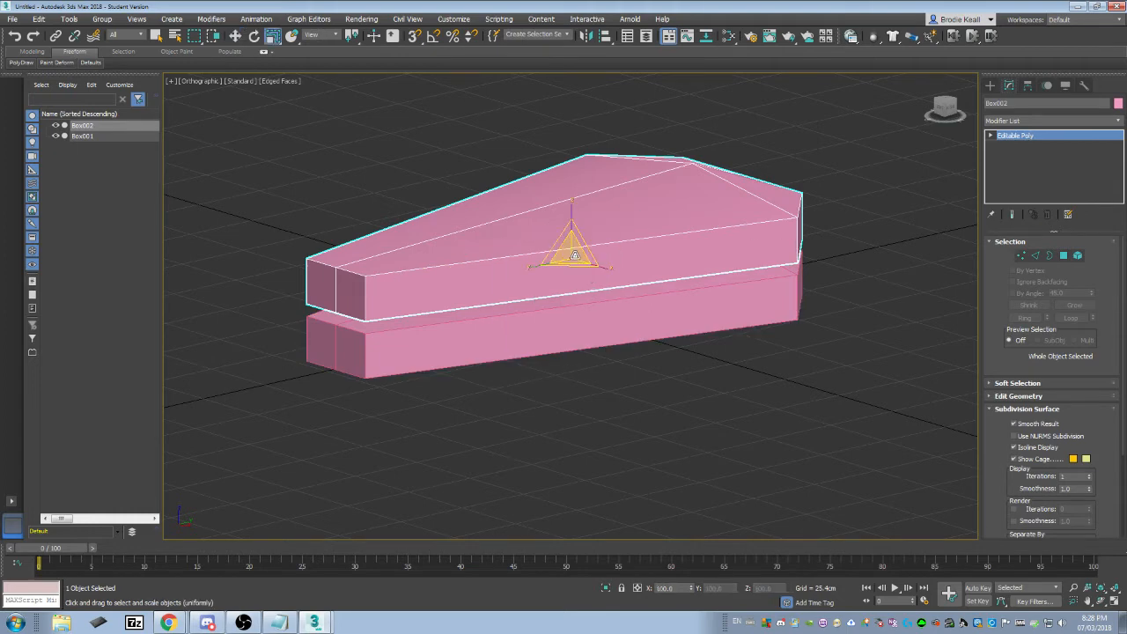
{"action": "left_click_drag", "start_coordinate": [573, 256], "coordinate": [569, 308]}
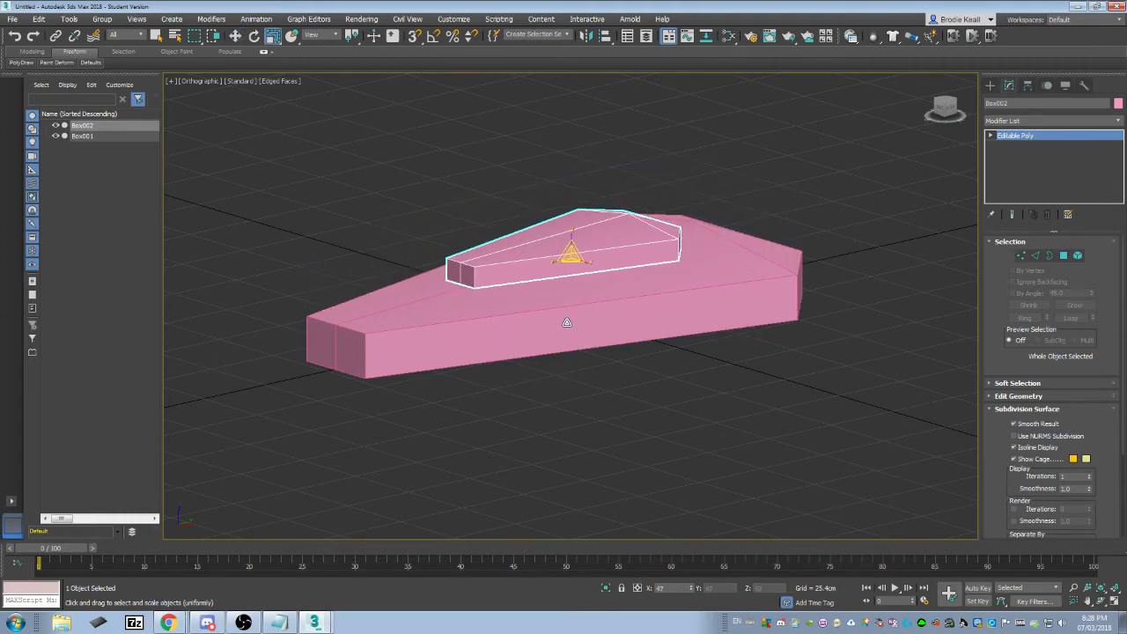
{"action": "middle_click_drag", "start_coordinate": [566, 322], "coordinate": [581, 290], "text": "alt"}
{"action": "key", "text": "w"}
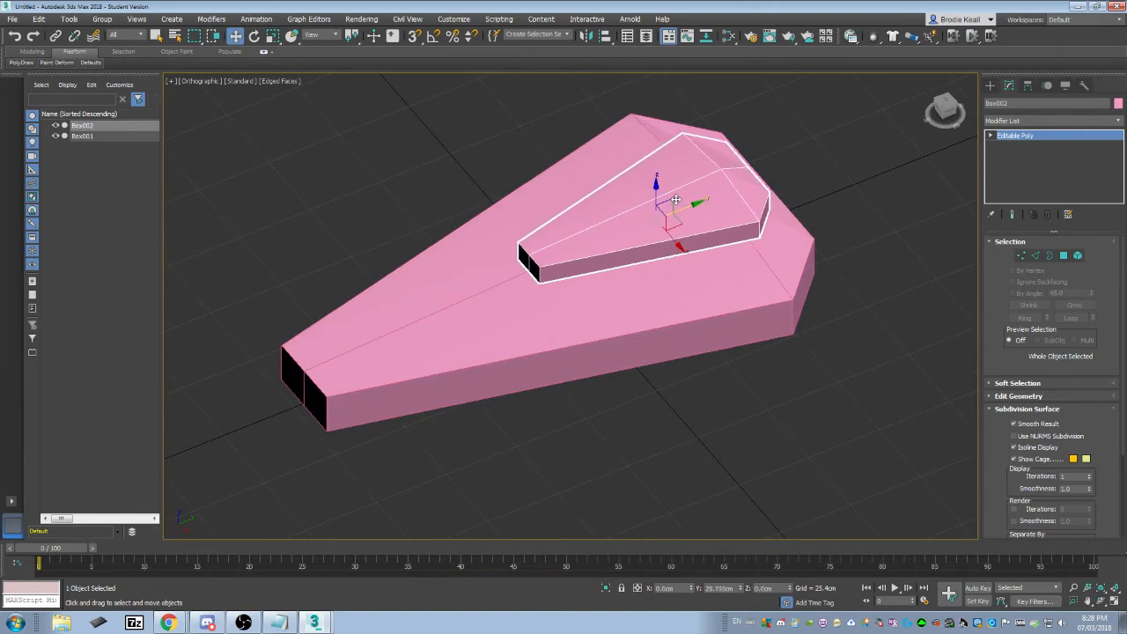
{"action": "left_click_drag", "start_coordinate": [676, 199], "coordinate": [689, 201]}
{"action": "middle_click_drag", "start_coordinate": [691, 203], "coordinate": [621, 204], "text": "alt"}
Clone the second tier, scale the copy smaller, and place it on top at Y about 36.6 cm and Z about 21.5 cm.
{"action": "mouse_move", "coordinate": [623, 215]}
{"action": "left_mouse_down", "text": "shift"}
{"action": "mouse_move", "coordinate": [624, 190]}
{"action": "mouse_move", "coordinate": [619, 259]}
{"action": "left_mouse_up", "text": "shift"}
{"action": "left_click", "coordinate": [539, 361]}
{"action": "key", "text": "r"}
{"action": "key", "text": "w"}
{"action": "mouse_move", "coordinate": [642, 218]}
{"action": "left_mouse_down"}
{"action": "mouse_move", "coordinate": [661, 216]}
{"action": "mouse_move", "coordinate": [645, 196]}
{"action": "left_mouse_up"}
{"action": "middle_click_drag", "start_coordinate": [592, 209], "coordinate": [315, 137], "text": "alt"}
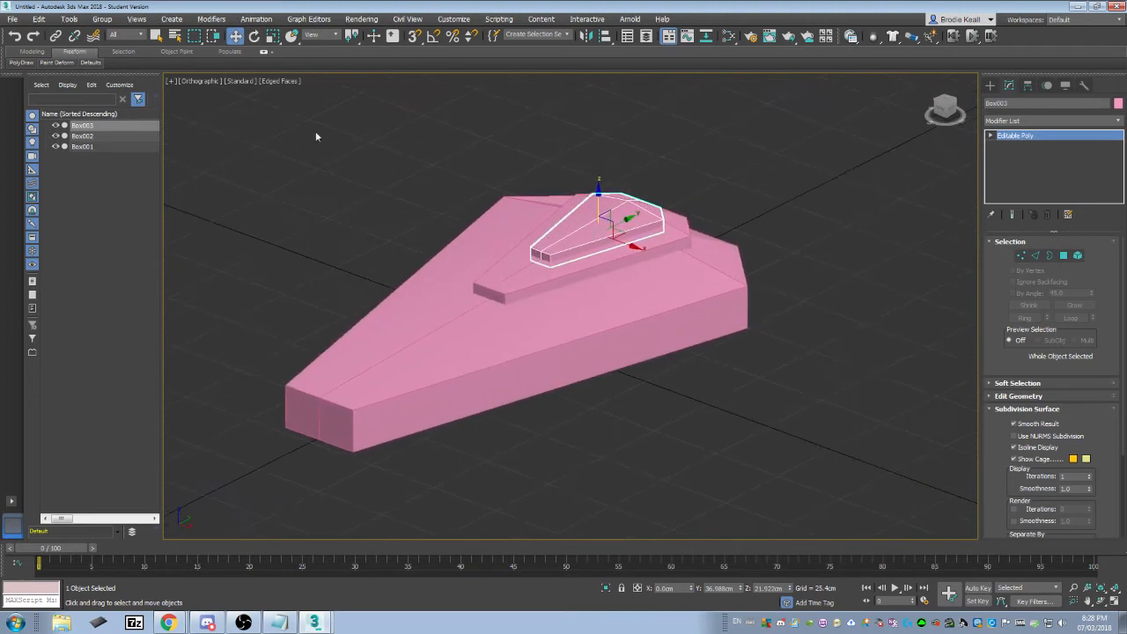
Start the standard Box primitive with the rear of the stacked hull in view.
{"action": "left_click", "coordinate": [177, 22]}
{"action": "mouse_move", "coordinate": [183, 41]}
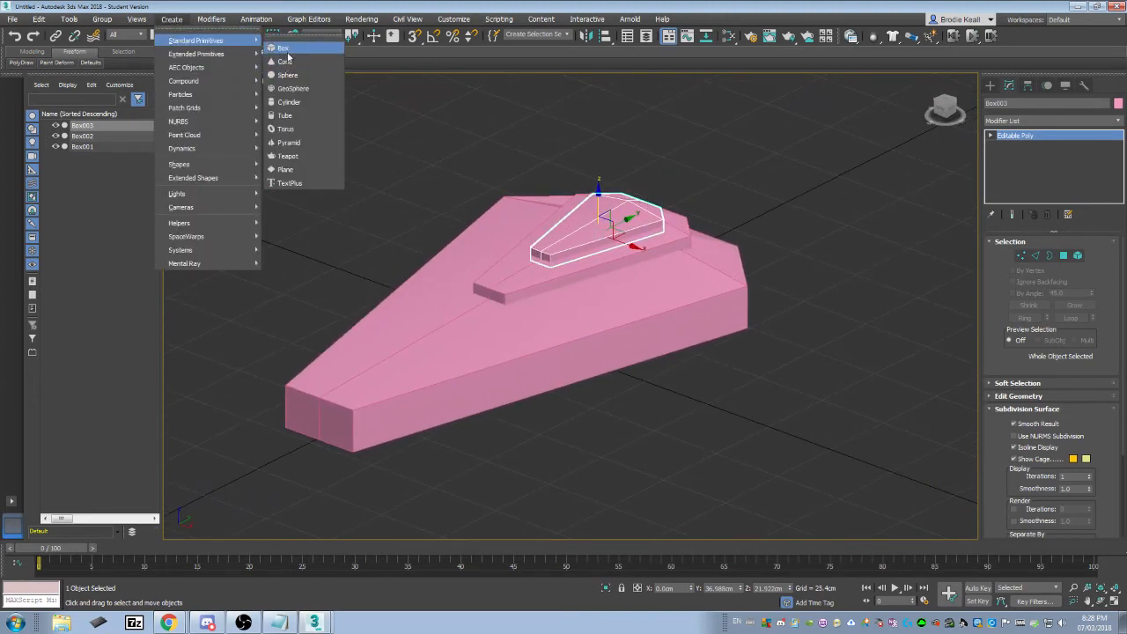
{"action": "left_click", "coordinate": [283, 47]}
{"action": "middle_click_drag", "start_coordinate": [493, 212], "coordinate": [374, 547], "text": "alt"}
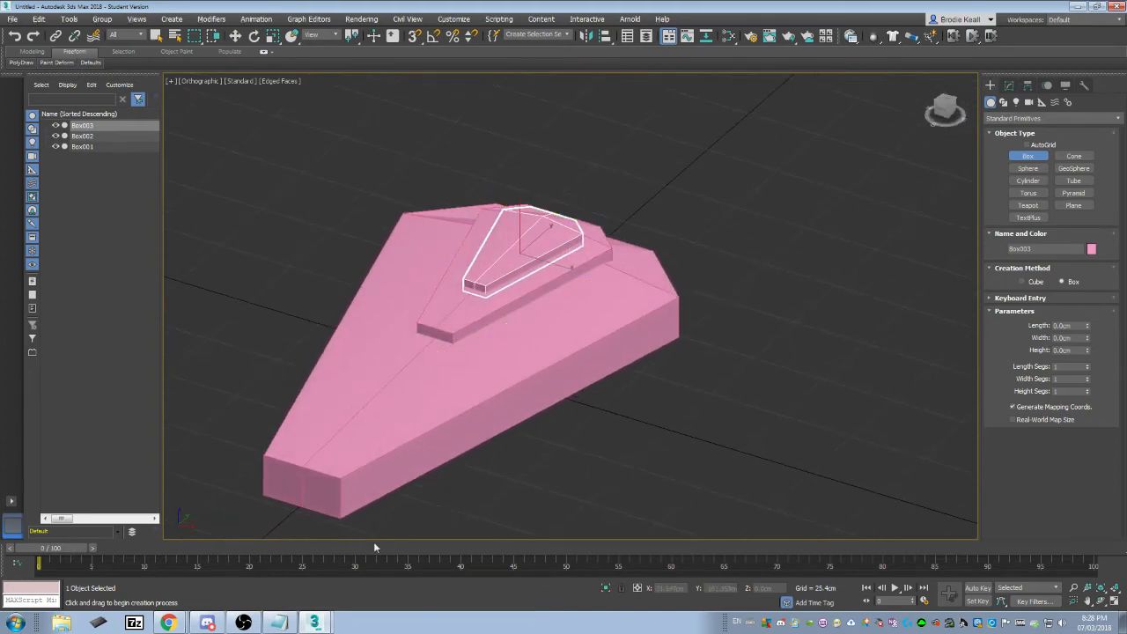
Check the Star Destroyer reference in Chrome, return to 3ds Max, and create a box about 20.9 by 17.2 by 39.6 cm beside the hull.
{"action": "left_click", "coordinate": [168, 622]}
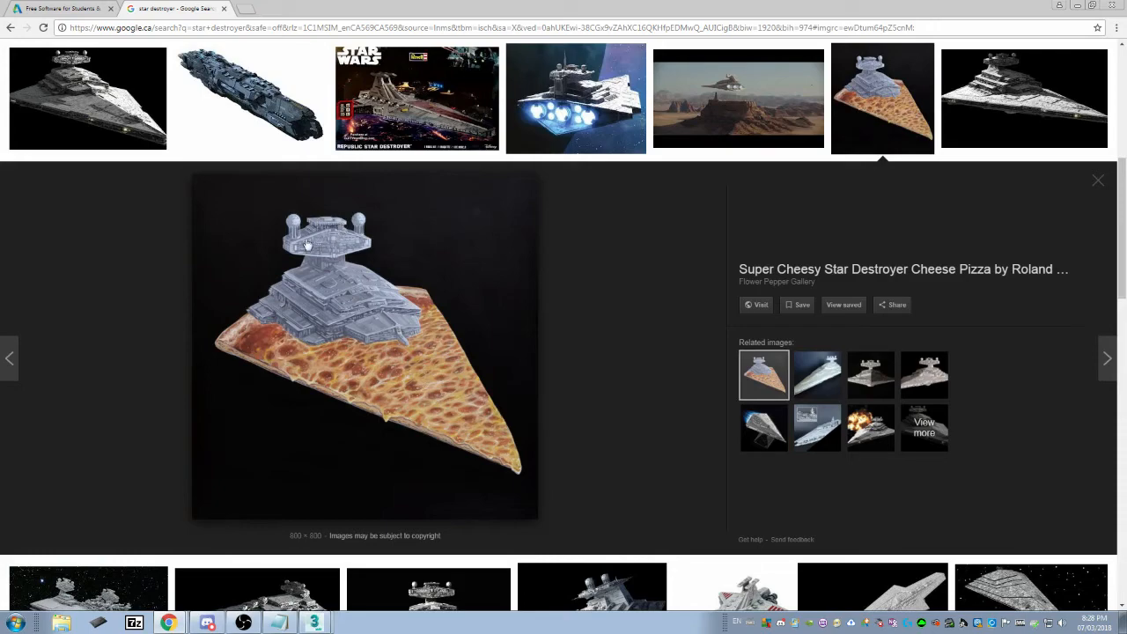
{"action": "scroll", "coordinate": [314, 176], "scroll_direction": "up", "scroll_amount": 3}
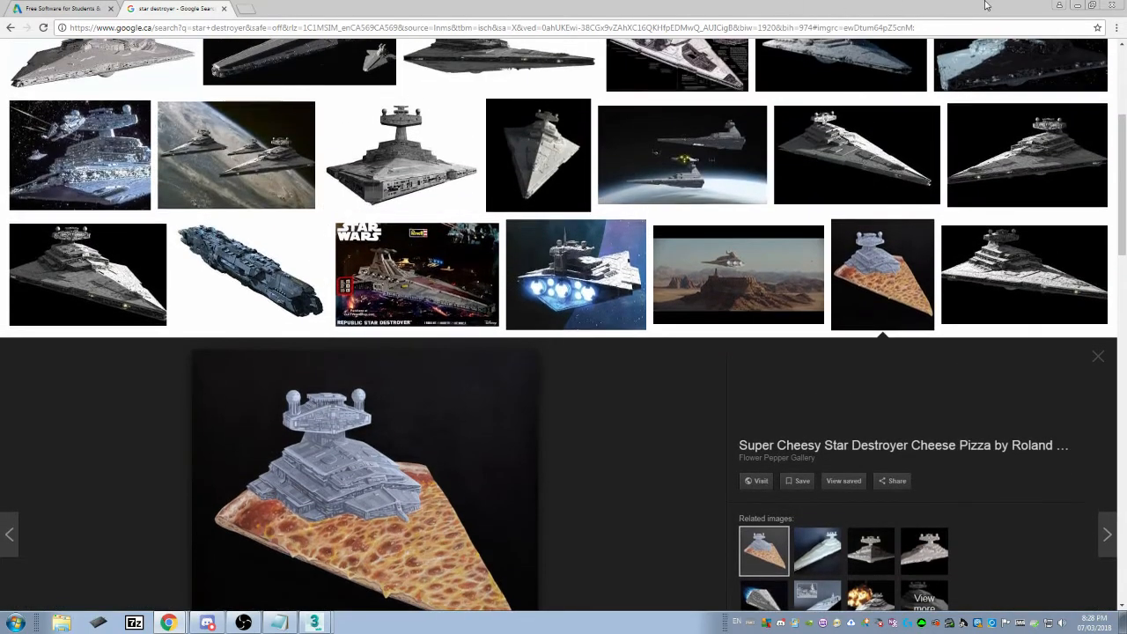
{"action": "left_click", "coordinate": [1075, 7]}
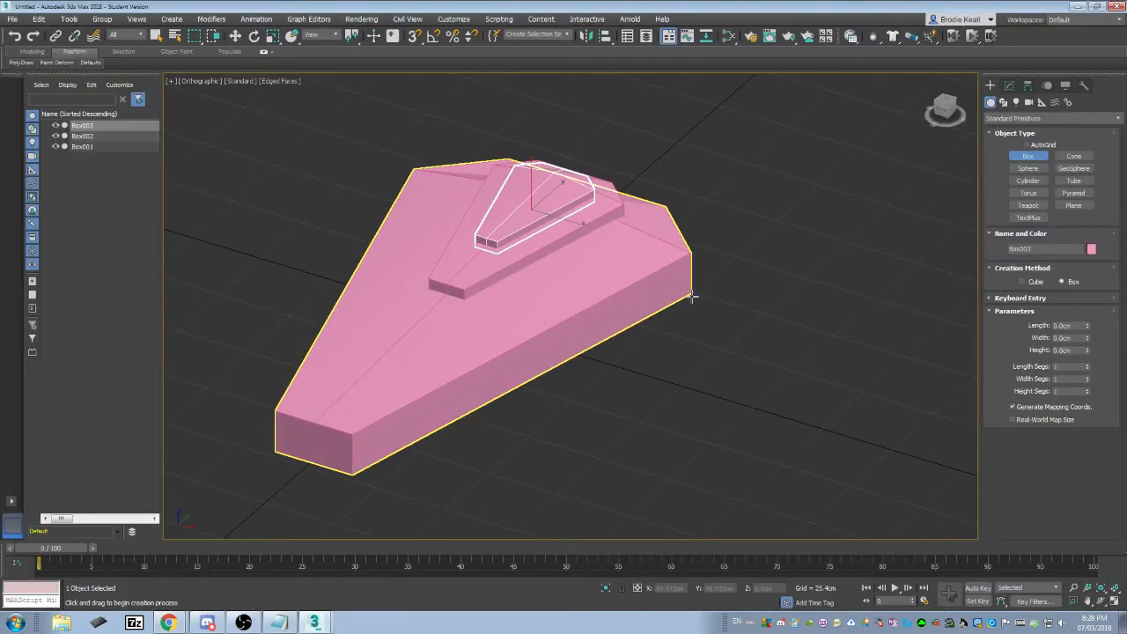
{"action": "left_click_drag", "start_coordinate": [673, 350], "coordinate": [688, 392]}
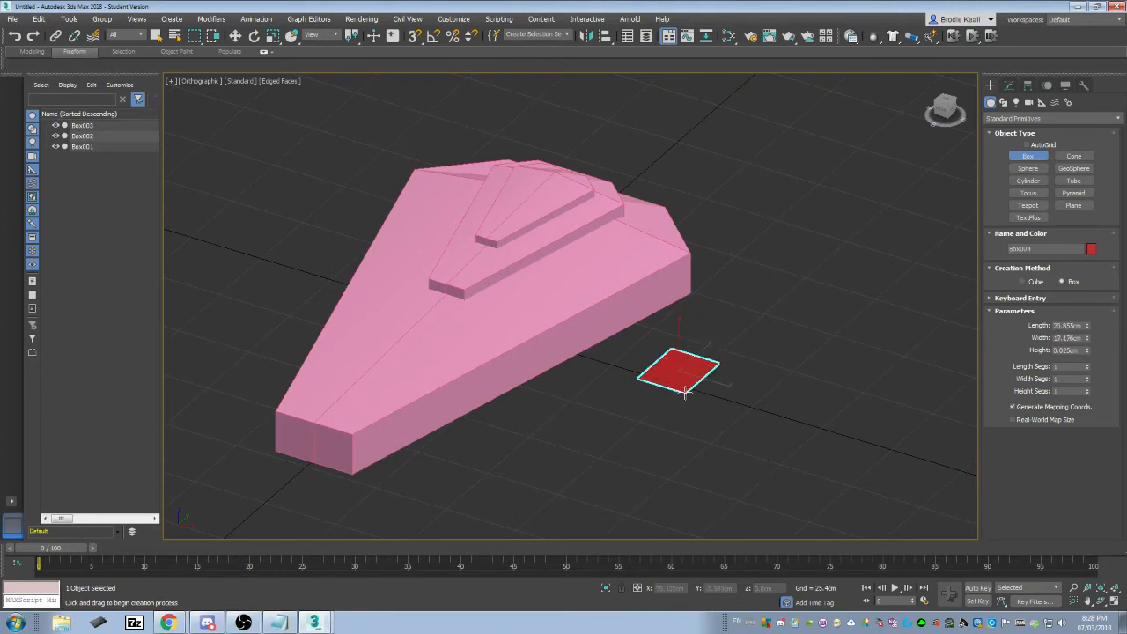
{"action": "left_click", "coordinate": [681, 265]}
Move the new box onto the rear of the stacked tiers at X about -1.8 cm and Y about 48.8 cm.
{"action": "middle_click_drag", "start_coordinate": [682, 265], "coordinate": [640, 294], "text": "alt"}
{"action": "key", "text": "w"}
{"action": "left_click_drag", "start_coordinate": [699, 359], "coordinate": [461, 213]}
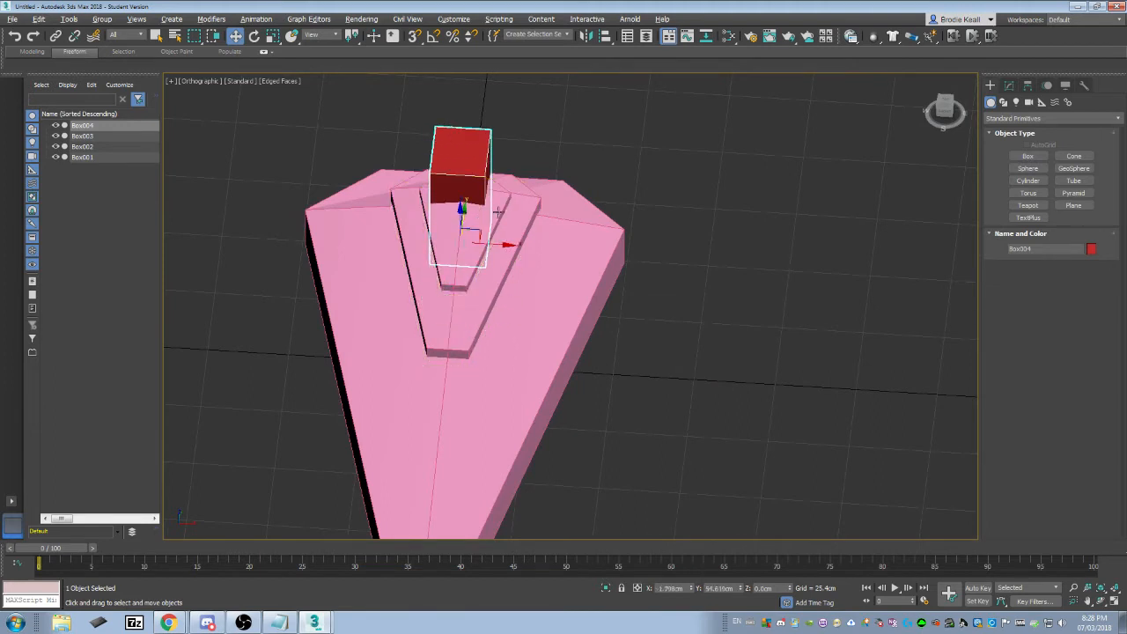
{"action": "middle_click_drag", "start_coordinate": [462, 213], "coordinate": [465, 227], "text": "alt"}
{"action": "left_click_drag", "start_coordinate": [465, 227], "coordinate": [478, 240]}
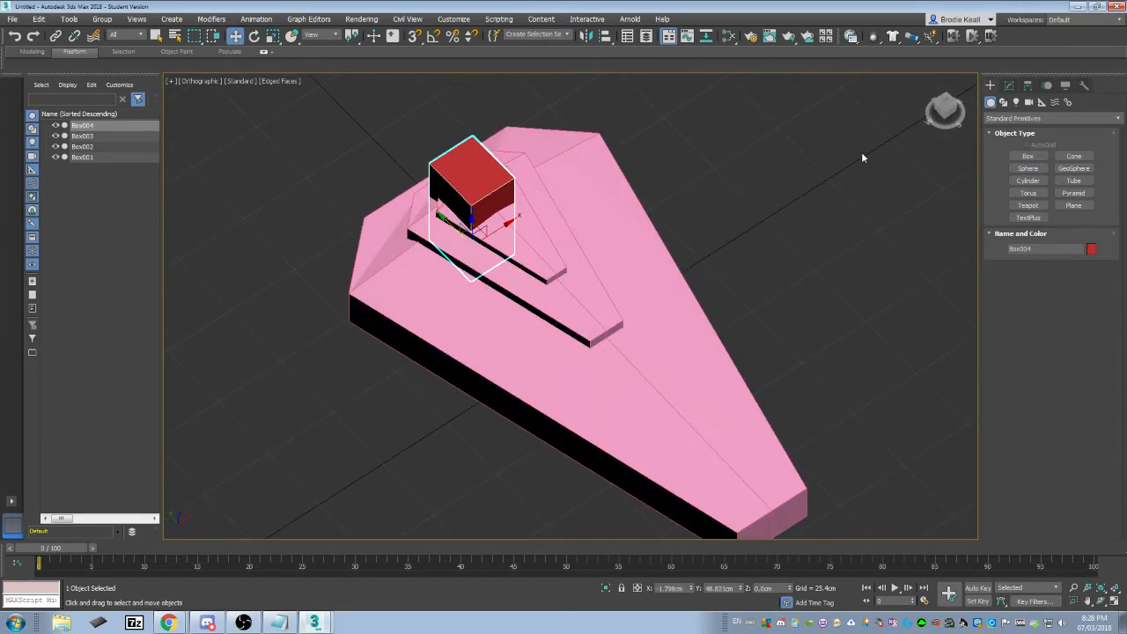
Resize the box to a length of about 12.7 cm, width of about 7.4 cm and height of about 23.8 cm.
{"action": "left_click", "coordinate": [1009, 84]}
{"action": "middle_click_drag", "start_coordinate": [699, 238], "coordinate": [662, 200], "text": "alt"}
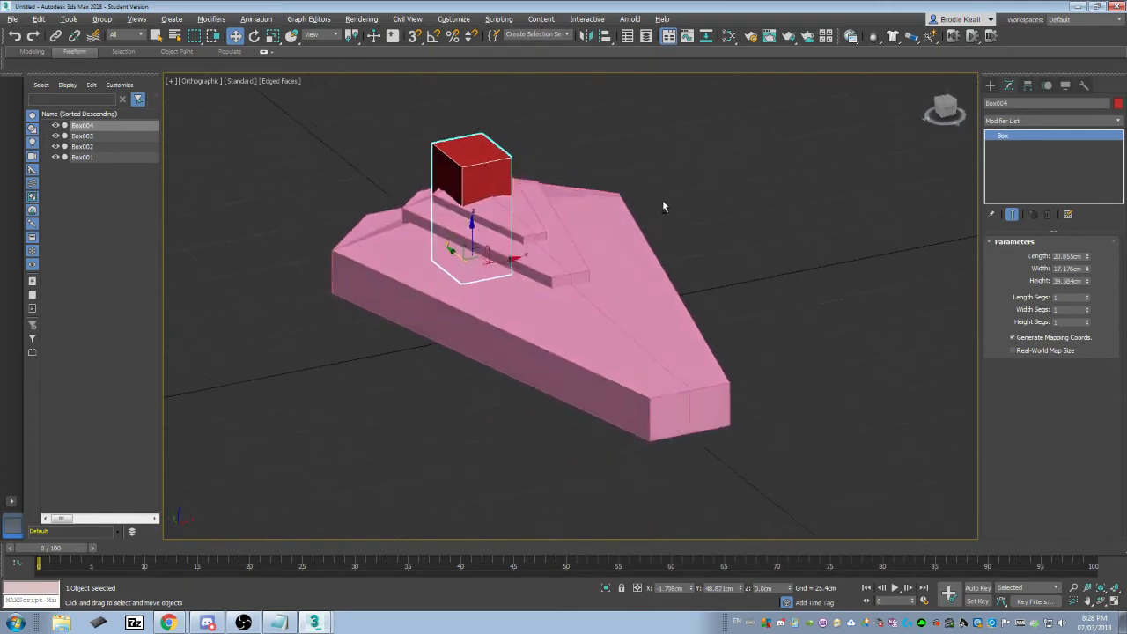
{"action": "left_click", "coordinate": [991, 86]}
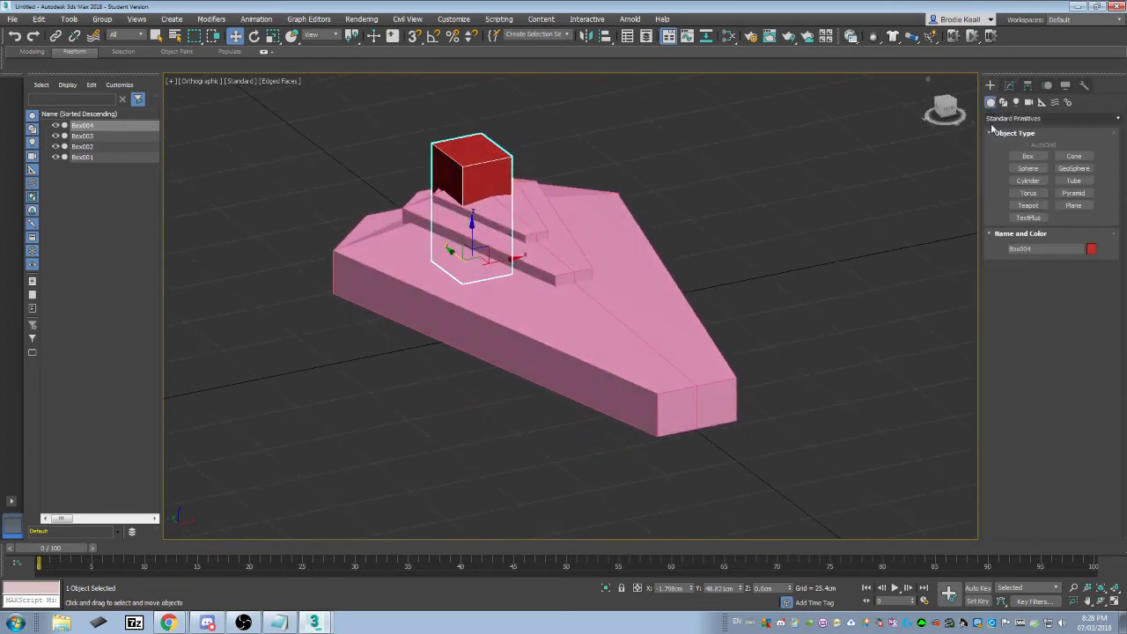
{"action": "middle_click_drag", "start_coordinate": [848, 209], "coordinate": [709, 231], "text": "alt"}
{"action": "left_click", "coordinate": [1009, 86]}
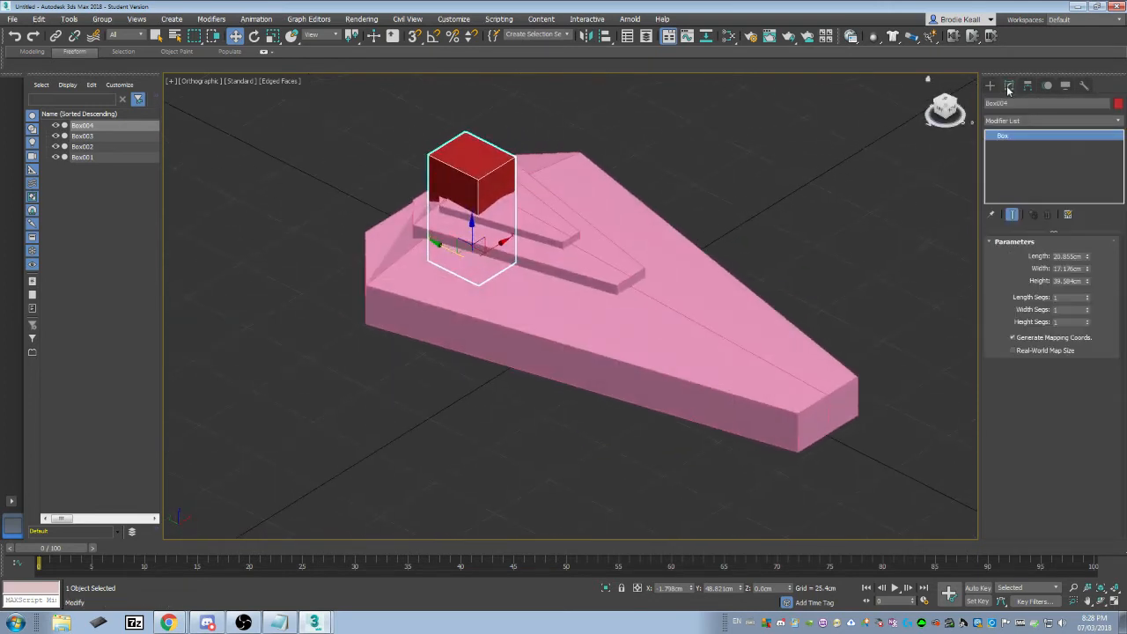
{"action": "middle_click_drag", "start_coordinate": [730, 189], "coordinate": [686, 199], "text": "alt"}
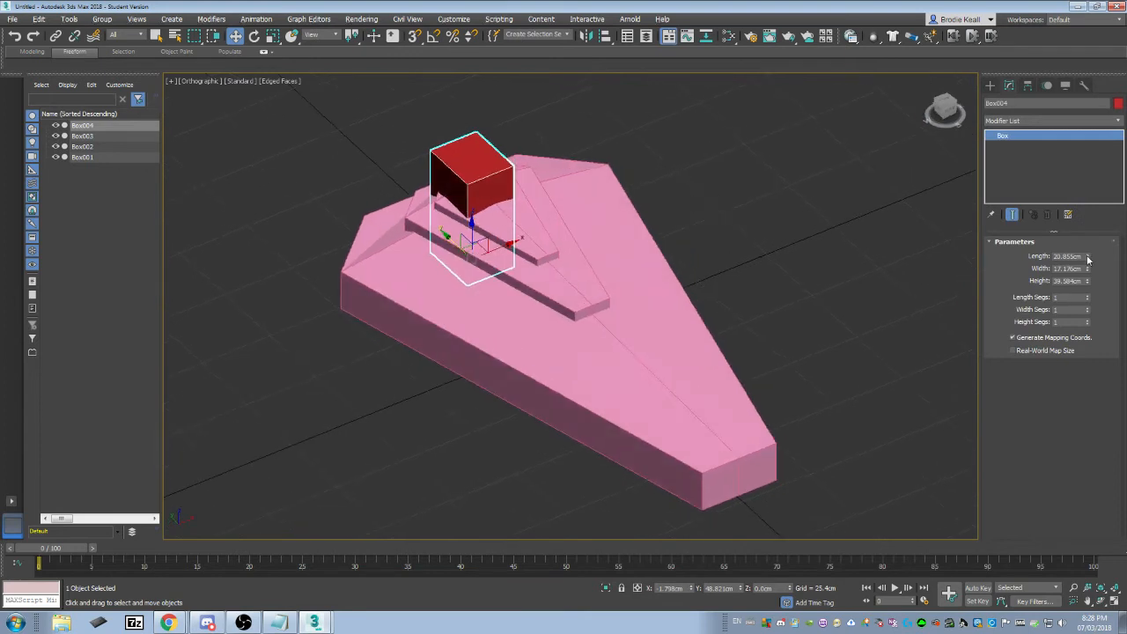
{"action": "left_click_drag", "start_coordinate": [1088, 258], "coordinate": [1088, 303]}
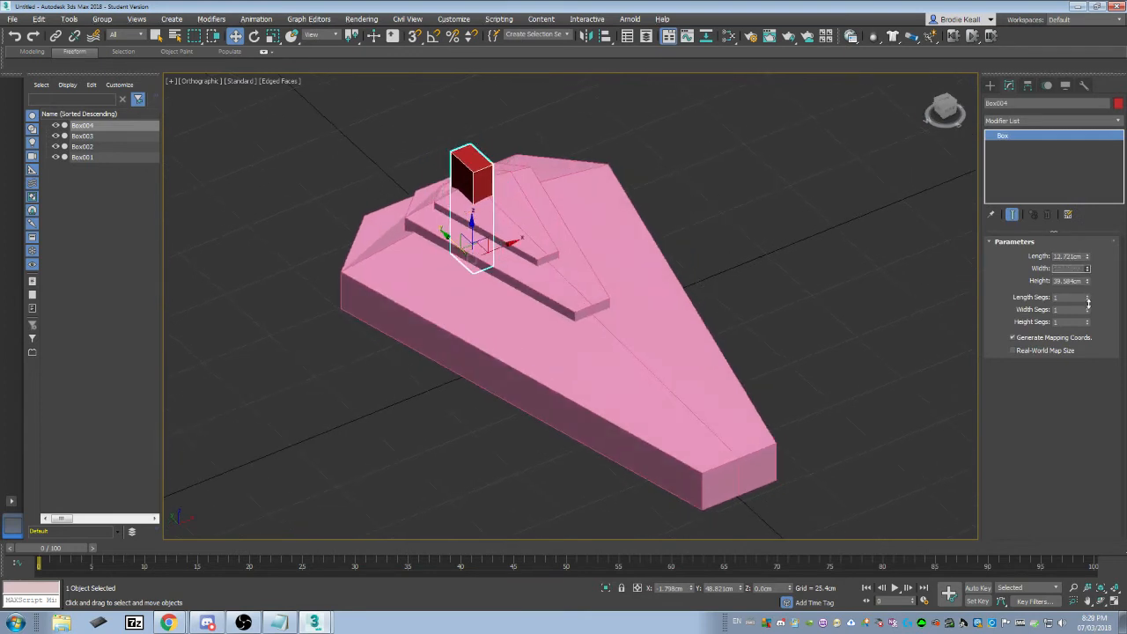
{"action": "left_click", "coordinate": [477, 228]}
{"action": "left_click", "coordinate": [478, 225]}
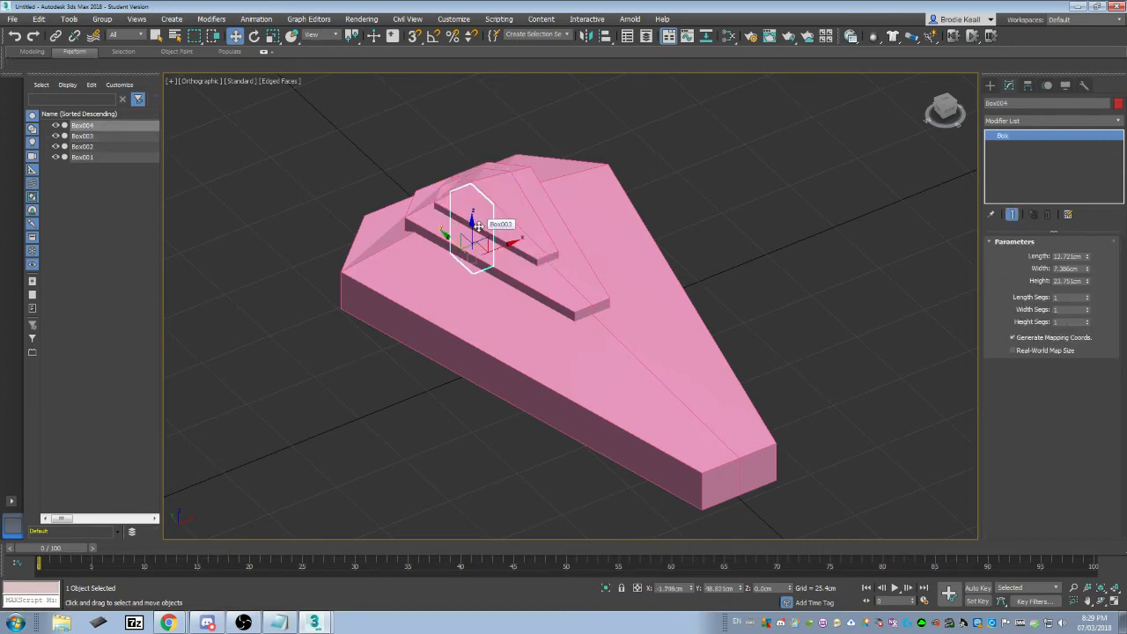
Raise the box to Z about 16 cm and centre it over the top tier at X about 1.4 cm and Y about 48.1 cm.
{"action": "left_click_drag", "start_coordinate": [478, 226], "coordinate": [476, 198]}
{"action": "mouse_move", "coordinate": [477, 198]}
{"action": "middle_mouse_down", "text": "alt"}
{"action": "mouse_move", "coordinate": [483, 216]}
{"action": "mouse_move", "coordinate": [479, 206]}
{"action": "middle_mouse_up", "text": "alt"}
{"action": "left_click_drag", "start_coordinate": [524, 195], "coordinate": [516, 198]}
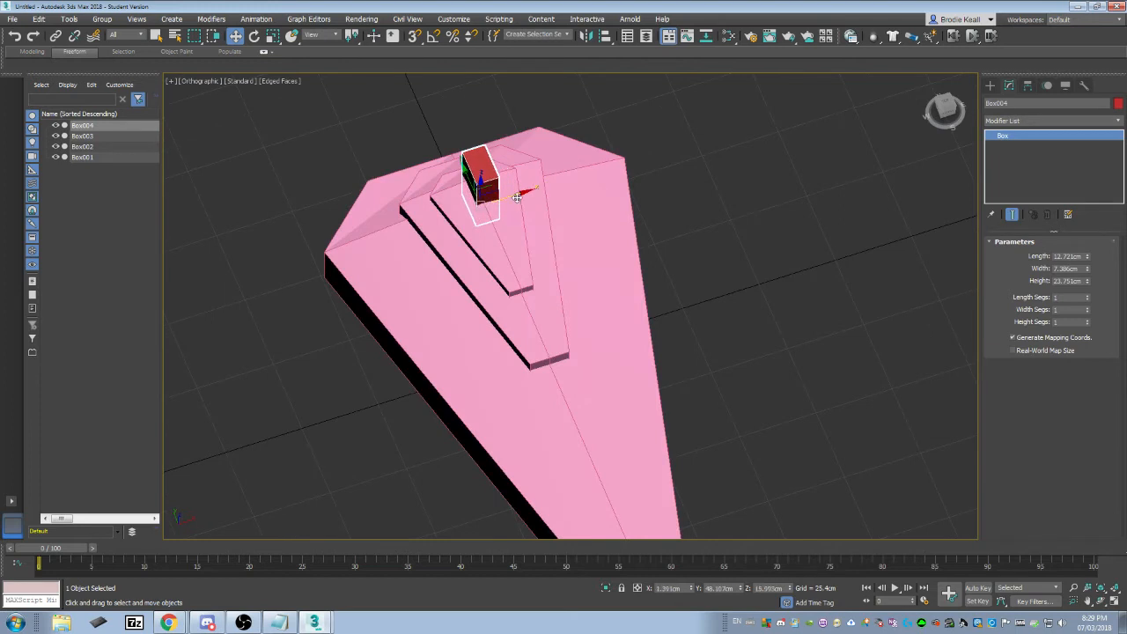
Widen the box to about 25.9 cm and reduce its height to about 15.2 cm.
{"action": "middle_click_drag", "start_coordinate": [534, 200], "coordinate": [526, 176], "text": "alt"}
{"action": "left_click_drag", "start_coordinate": [1087, 268], "coordinate": [1105, 241]}
{"action": "left_click_drag", "start_coordinate": [1090, 284], "coordinate": [1089, 301]}
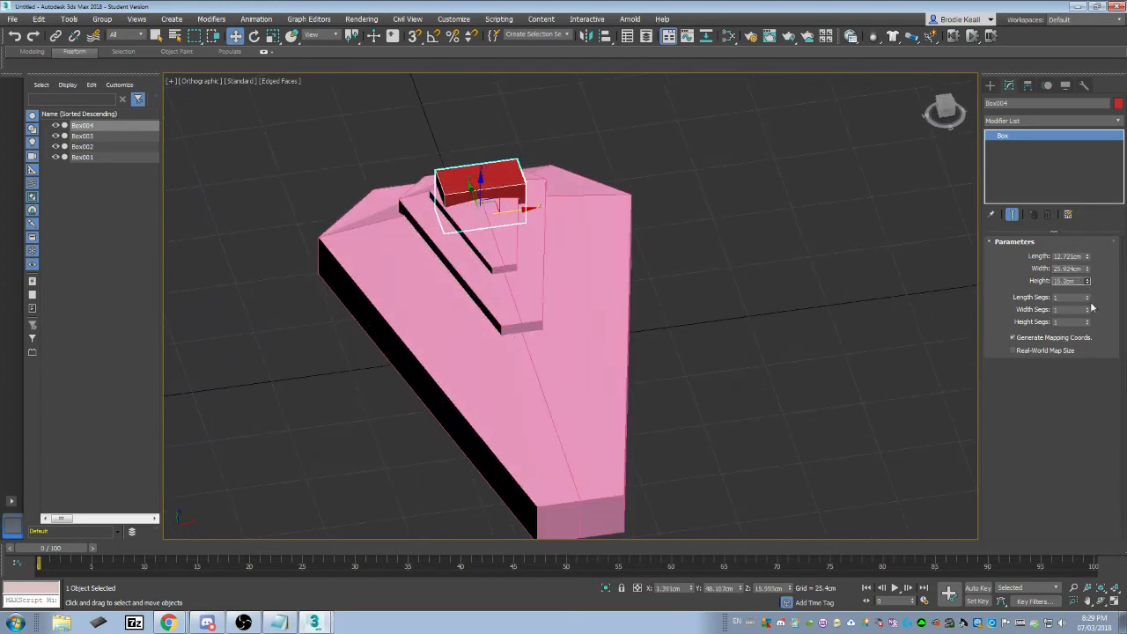
{"action": "mouse_move", "coordinate": [484, 199]}
{"action": "middle_mouse_down", "text": "alt"}
{"action": "mouse_move", "coordinate": [488, 176]}
{"action": "mouse_move", "coordinate": [493, 198]}
{"action": "middle_mouse_up", "text": "alt"}
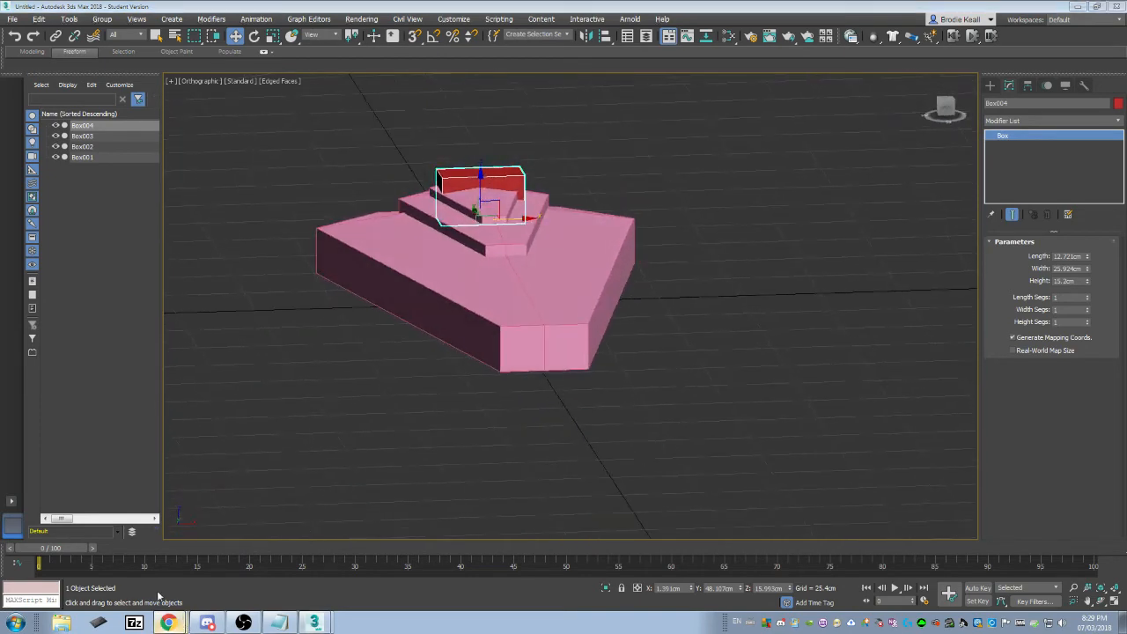
Check the Imperial Star Destroyer reference in Chrome, return to 3ds Max, and shrink the box to about 10.9 cm wide and 13.5 cm high with less length.
{"action": "left_click", "coordinate": [168, 622]}
{"action": "scroll", "coordinate": [505, 390], "scroll_direction": "down", "scroll_amount": 1}
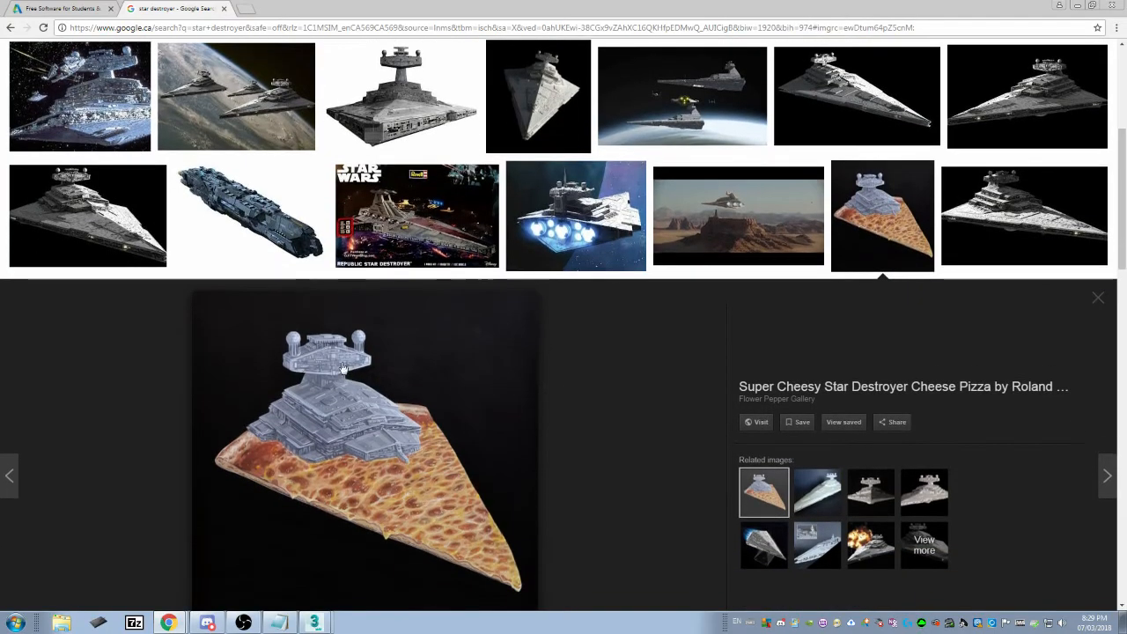
{"action": "scroll", "coordinate": [368, 240], "scroll_direction": "up", "scroll_amount": 2}
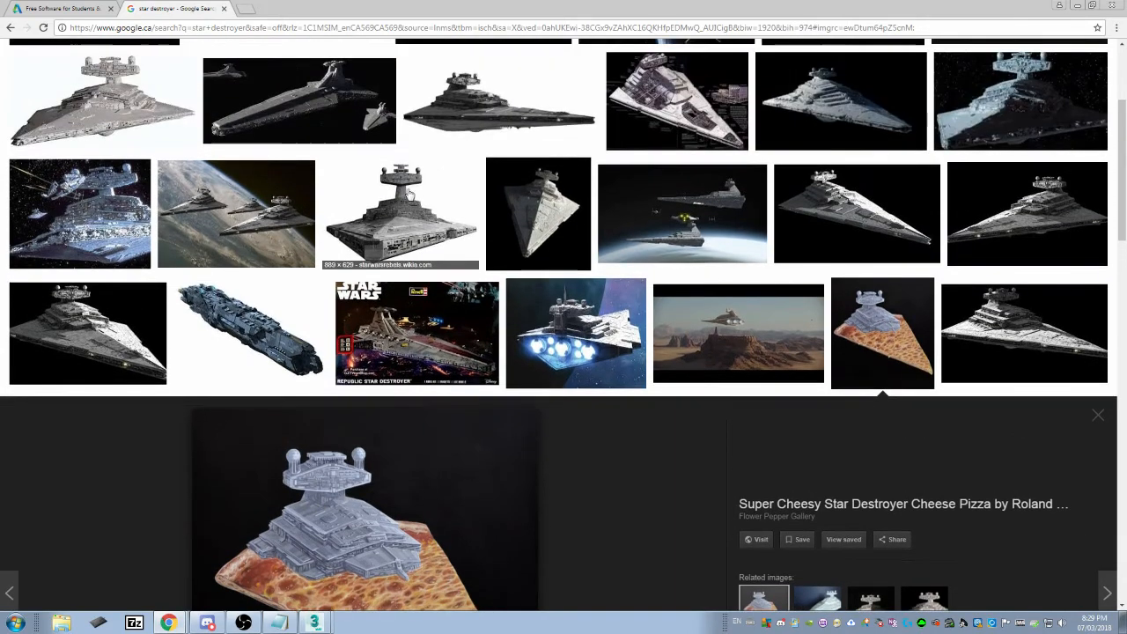
{"action": "left_click", "coordinate": [399, 192]}
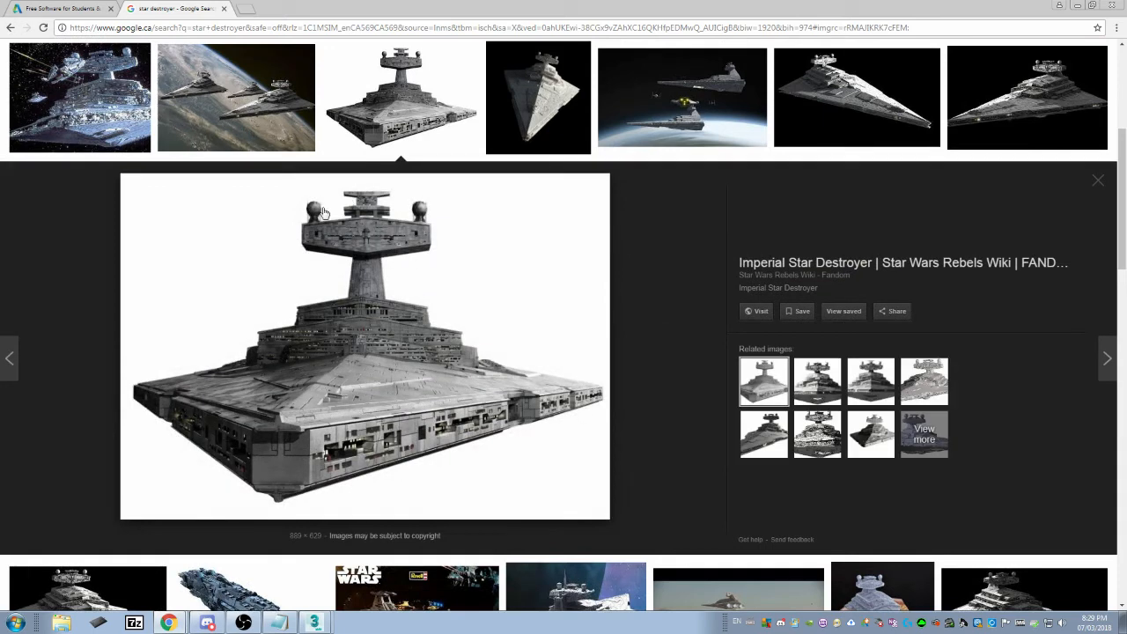
{"action": "left_click", "coordinate": [1079, 5]}
{"action": "middle_click_drag", "start_coordinate": [616, 163], "coordinate": [612, 176], "text": "alt"}
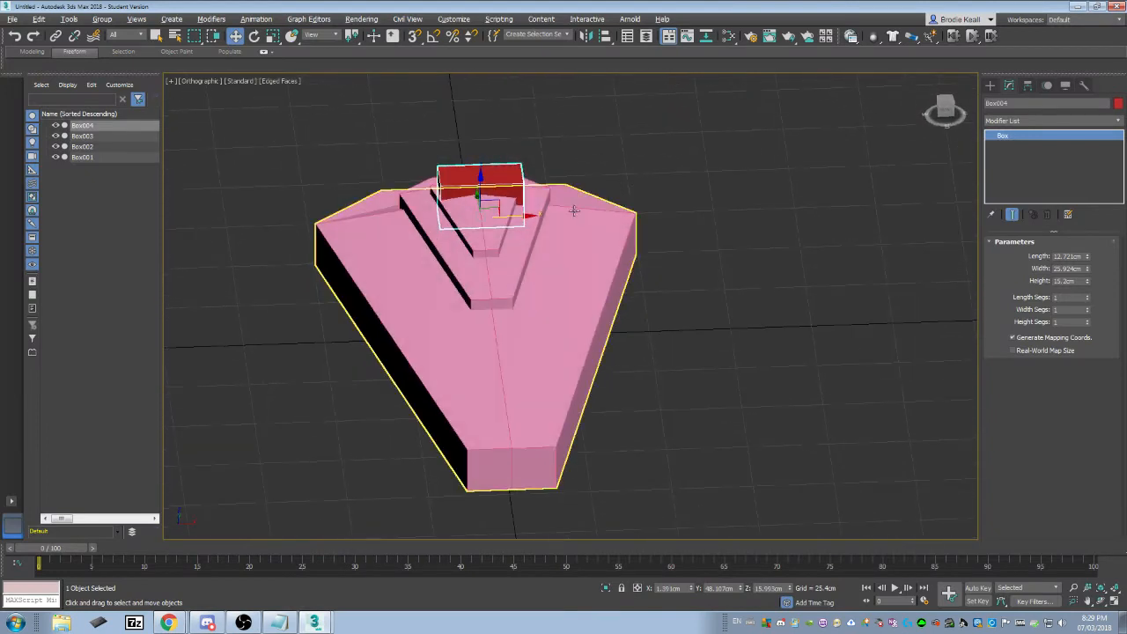
{"action": "left_click_drag", "start_coordinate": [1088, 280], "coordinate": [1091, 308]}
Raise the box to Z about 25.3 cm as the bridge neck and clone a copy above it at Z about 37.5 cm.
{"action": "middle_click_drag", "start_coordinate": [544, 203], "coordinate": [574, 173], "text": "alt"}
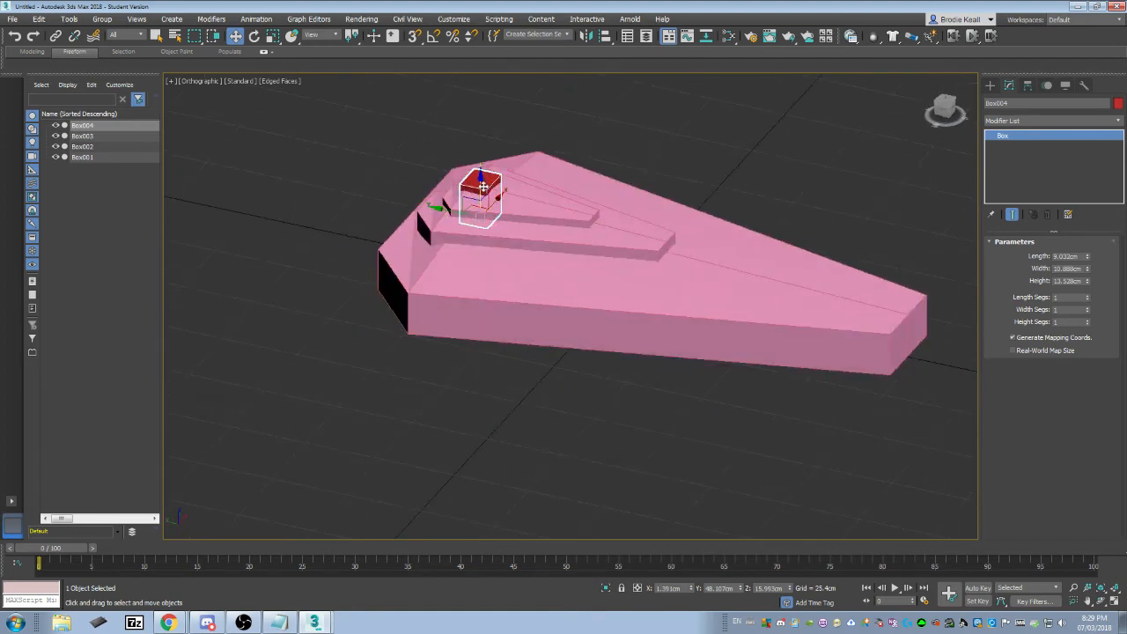
{"action": "left_click_drag", "start_coordinate": [487, 188], "coordinate": [488, 163]}
{"action": "middle_click_drag", "start_coordinate": [489, 166], "coordinate": [468, 162], "text": "alt"}
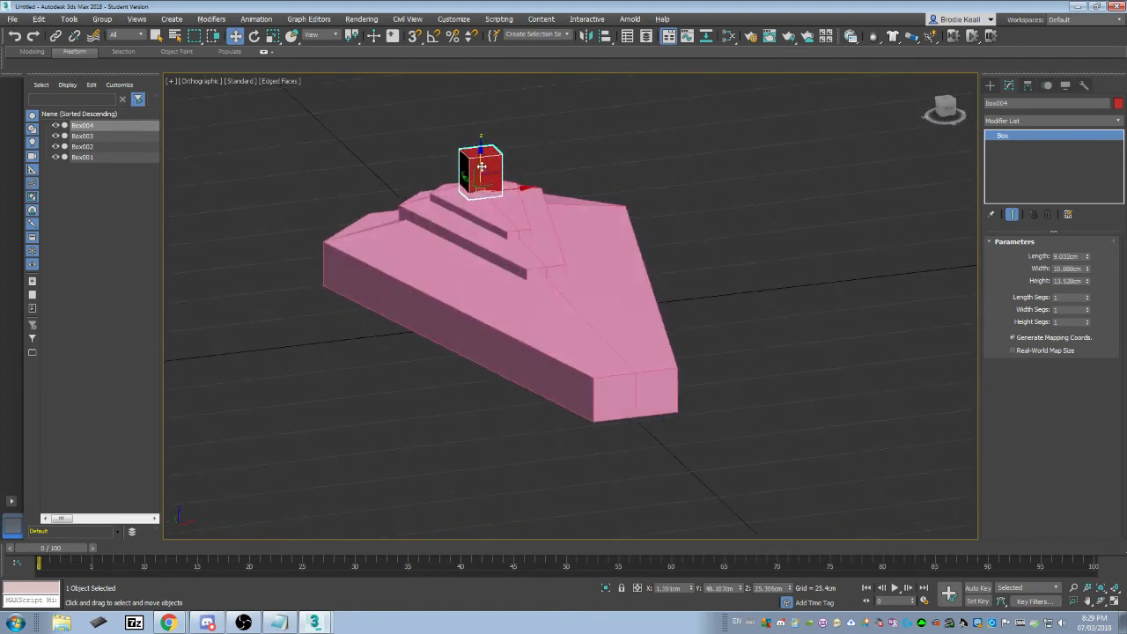
{"action": "left_click_drag", "start_coordinate": [481, 163], "coordinate": [480, 133], "text": "shift"}
{"action": "left_click", "coordinate": [562, 361]}
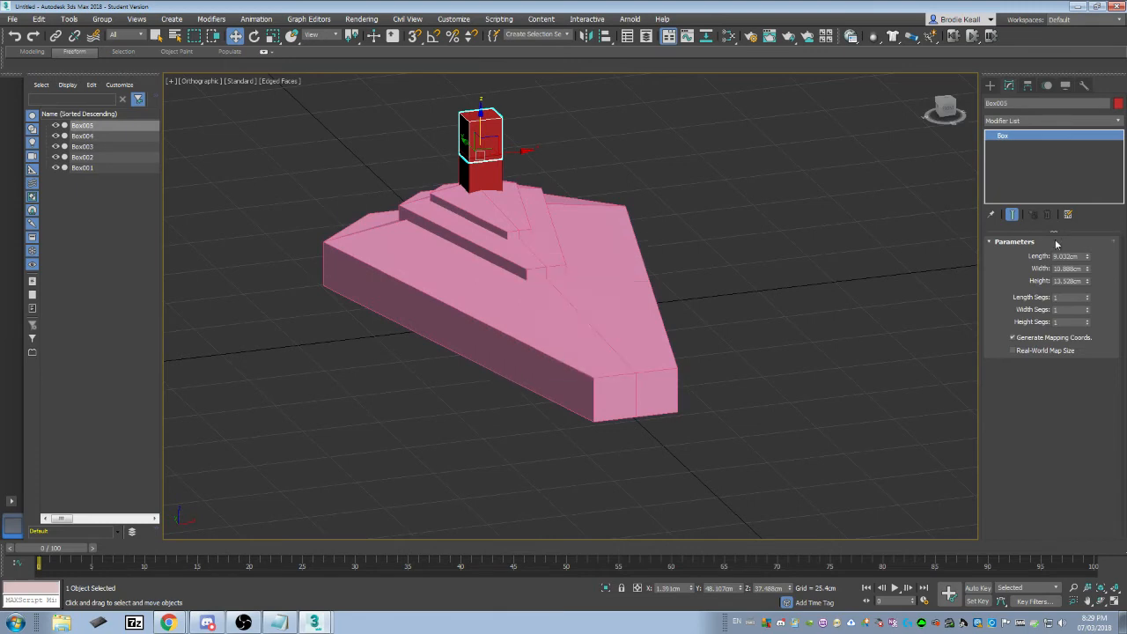
Resize the upper box to about 8.6 cm long, 31.6 cm wide and 9.1 cm high, with 2 height segments.
{"action": "left_click_drag", "start_coordinate": [1087, 256], "coordinate": [1085, 153]}
{"action": "left_click_drag", "start_coordinate": [1088, 282], "coordinate": [1089, 301]}
{"action": "middle_click_drag", "start_coordinate": [753, 231], "coordinate": [659, 280], "text": "alt"}
{"action": "scroll", "coordinate": [565, 269], "scroll_direction": "up", "scroll_amount": 2}
{"action": "middle_click_drag", "start_coordinate": [563, 269], "coordinate": [555, 267], "text": "alt"}
{"action": "mouse_move", "coordinate": [664, 268]}
{"action": "middle_mouse_down", "text": "alt"}
{"action": "mouse_move", "coordinate": [659, 281]}
{"action": "mouse_move", "coordinate": [670, 262]}
{"action": "middle_mouse_up", "text": "alt"}
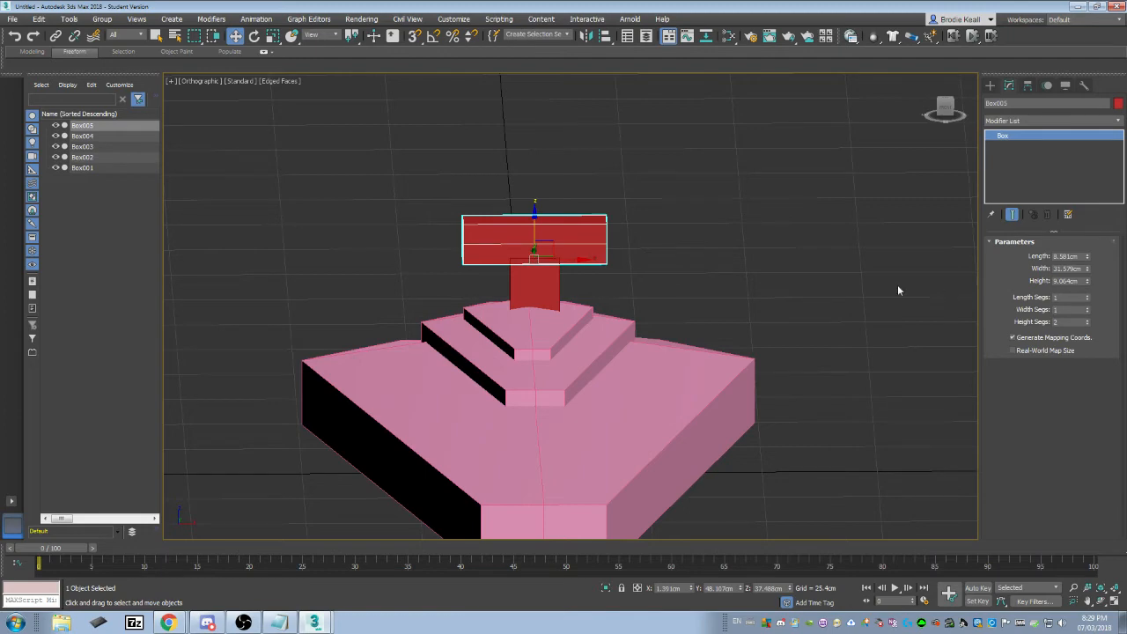
Convert the wide upper box to an Editable Poly and enter its Vertex level, viewing it straight on.
{"action": "middle_click_drag", "start_coordinate": [823, 290], "coordinate": [772, 275], "text": "alt"}
{"action": "scroll", "coordinate": [597, 250], "scroll_direction": "up", "scroll_amount": 3}
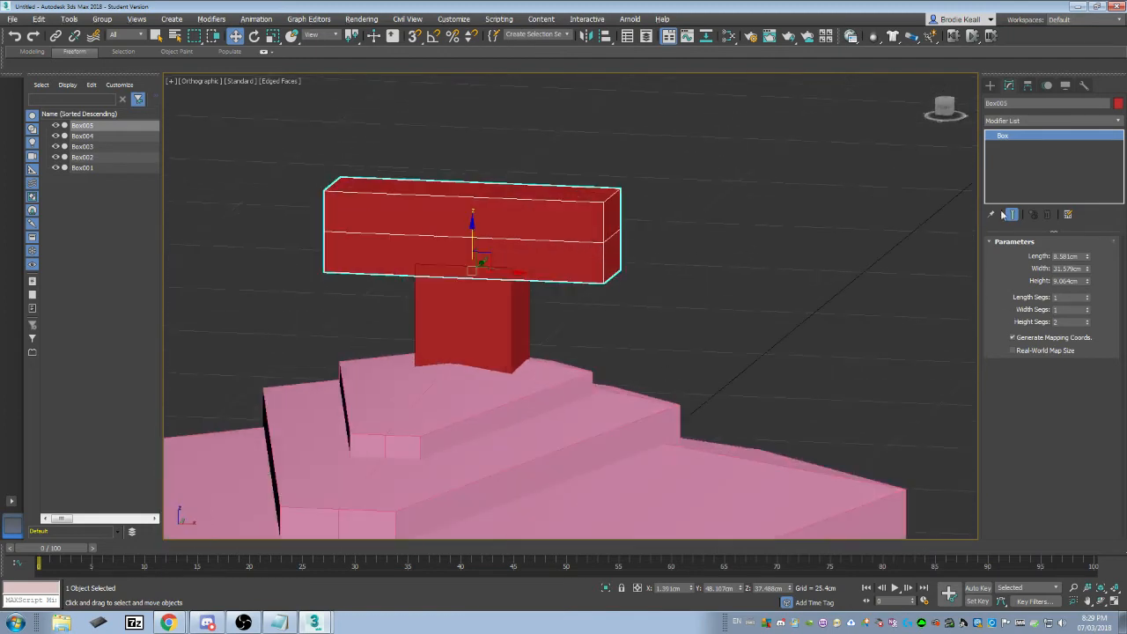
{"action": "middle_click_drag", "start_coordinate": [650, 241], "coordinate": [764, 236]}
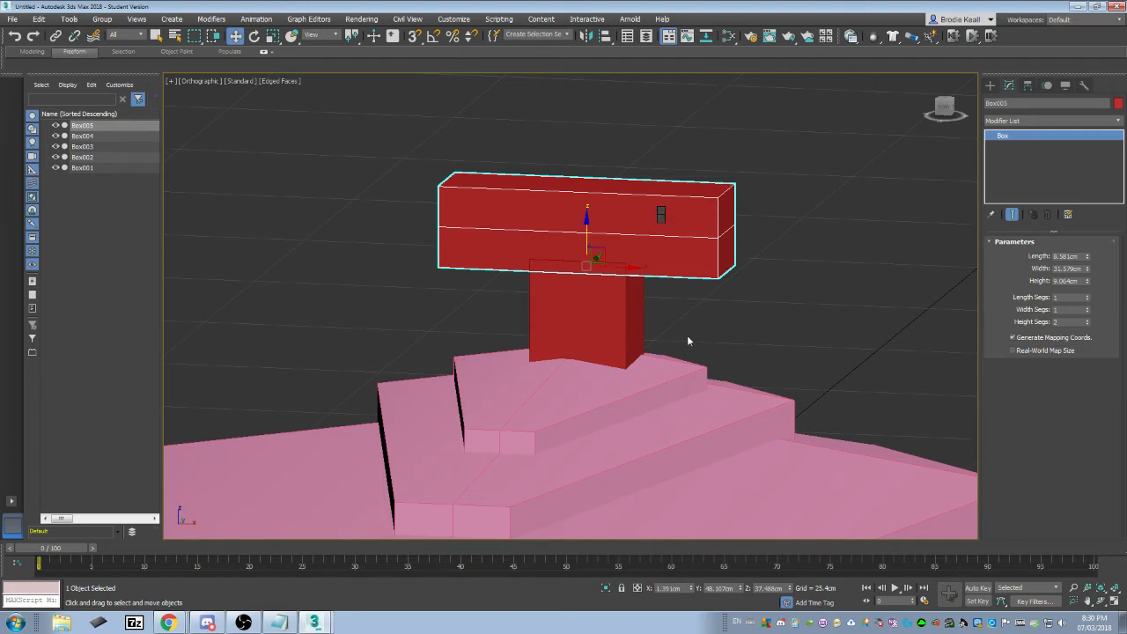
{"action": "left_click", "coordinate": [759, 340]}
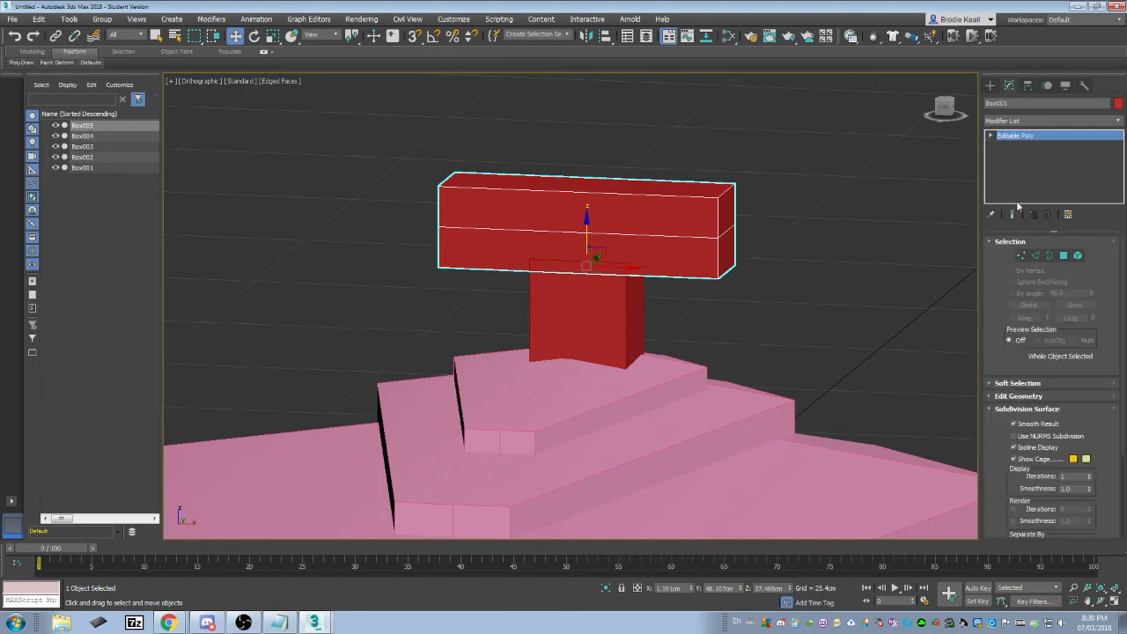
{"action": "left_click", "coordinate": [1020, 257]}
{"action": "middle_click_drag", "start_coordinate": [754, 209], "coordinate": [793, 186], "text": "alt"}
{"action": "left_click", "coordinate": [944, 107]}
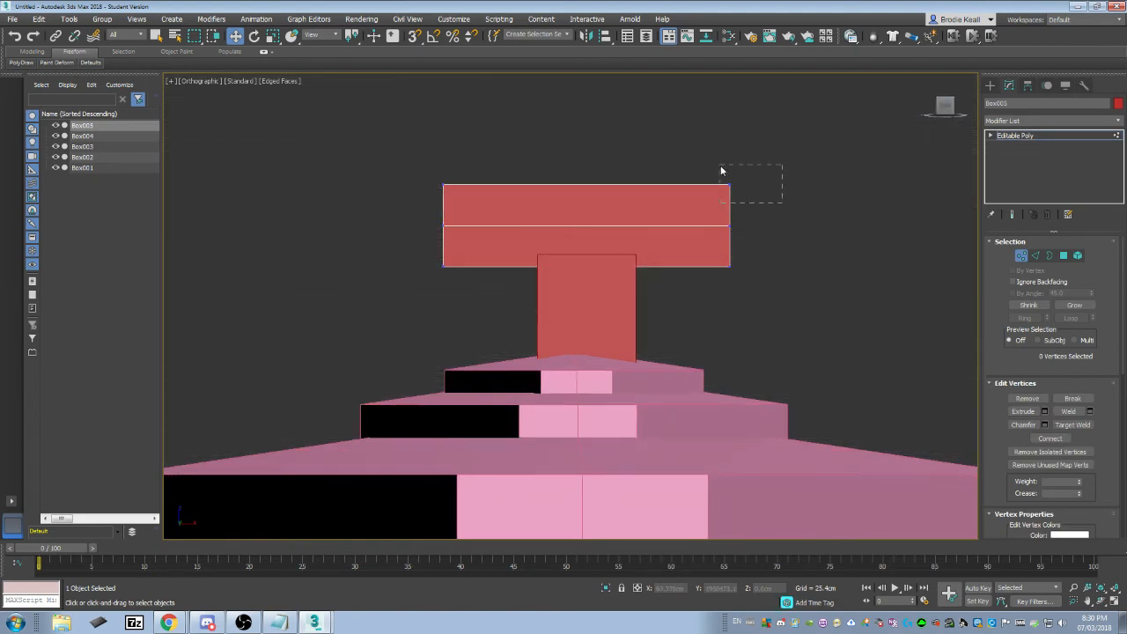
{"action": "left_click_drag", "start_coordinate": [720, 165], "coordinate": [733, 171]}
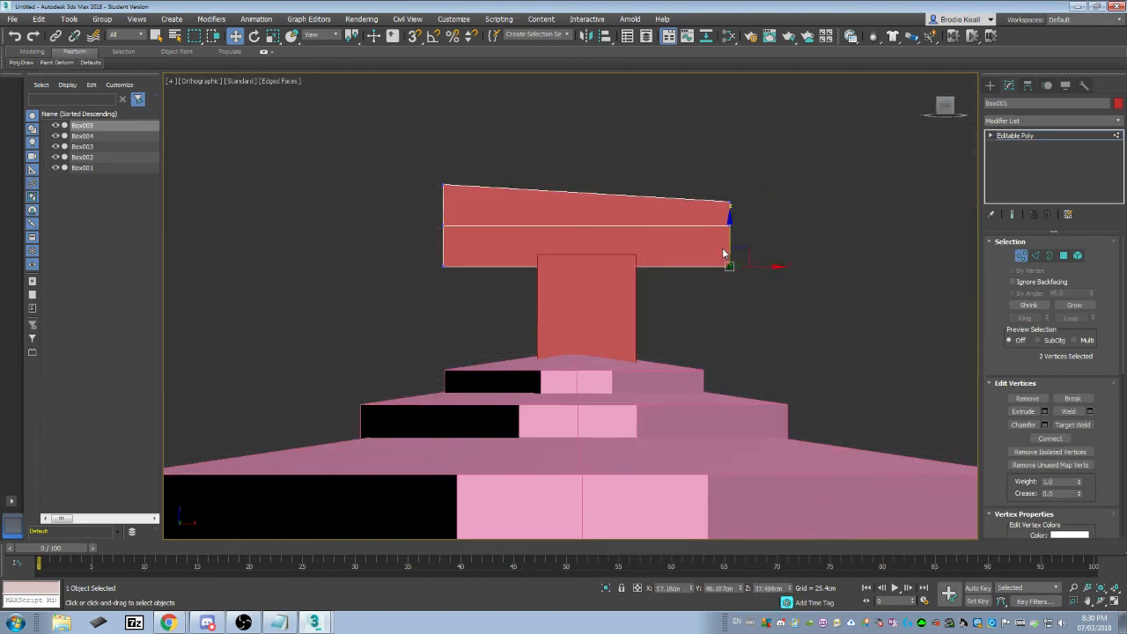
{"action": "left_click_drag", "start_coordinate": [723, 253], "coordinate": [734, 227]}
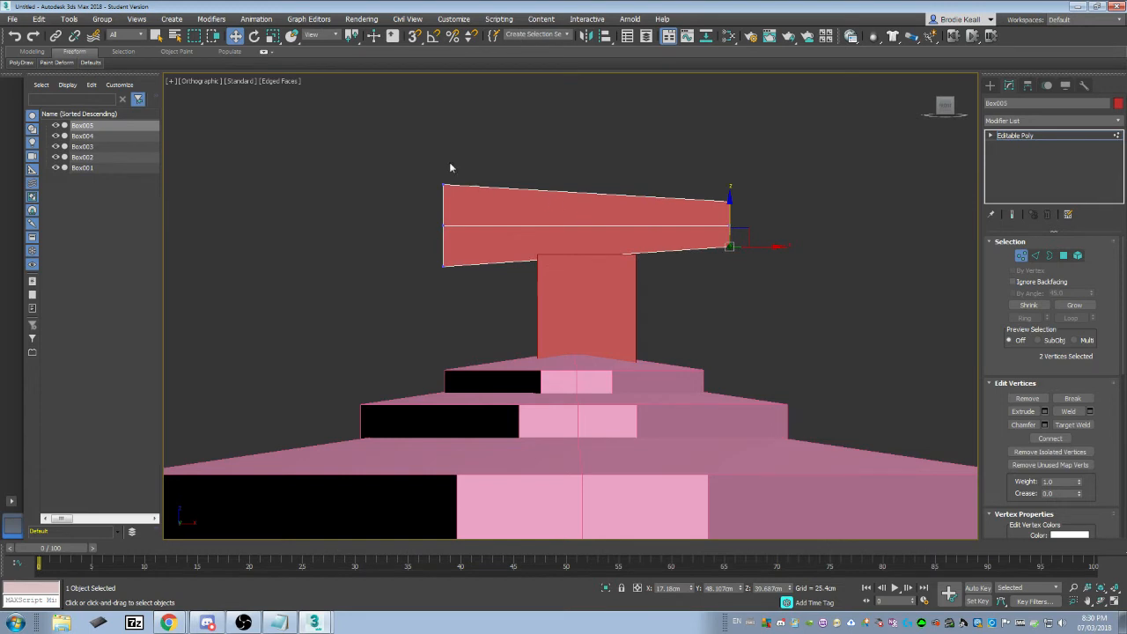
{"action": "key", "text": "ctrl+z"}
{"action": "key", "text": "ctrl+z"}
{"action": "key", "text": "ctrl+z"}
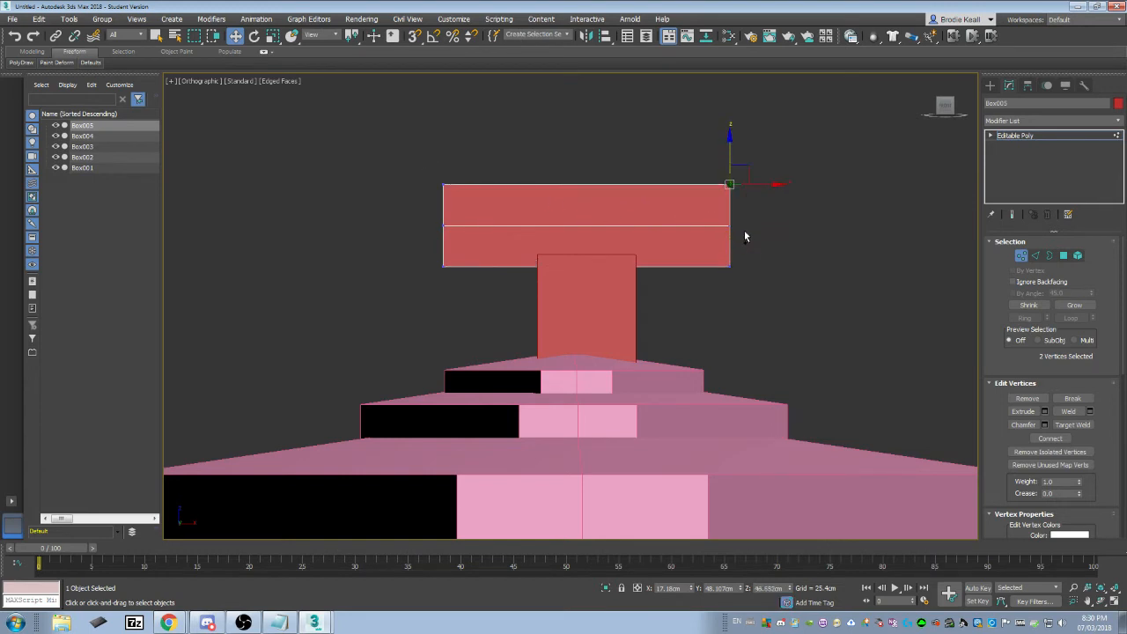
Pull the middle vertices at both ends outward to X about 21.6 cm and -18.7 cm, forming points, and leave the Vertex level.
{"action": "left_click_drag", "start_coordinate": [736, 225], "coordinate": [762, 229]}
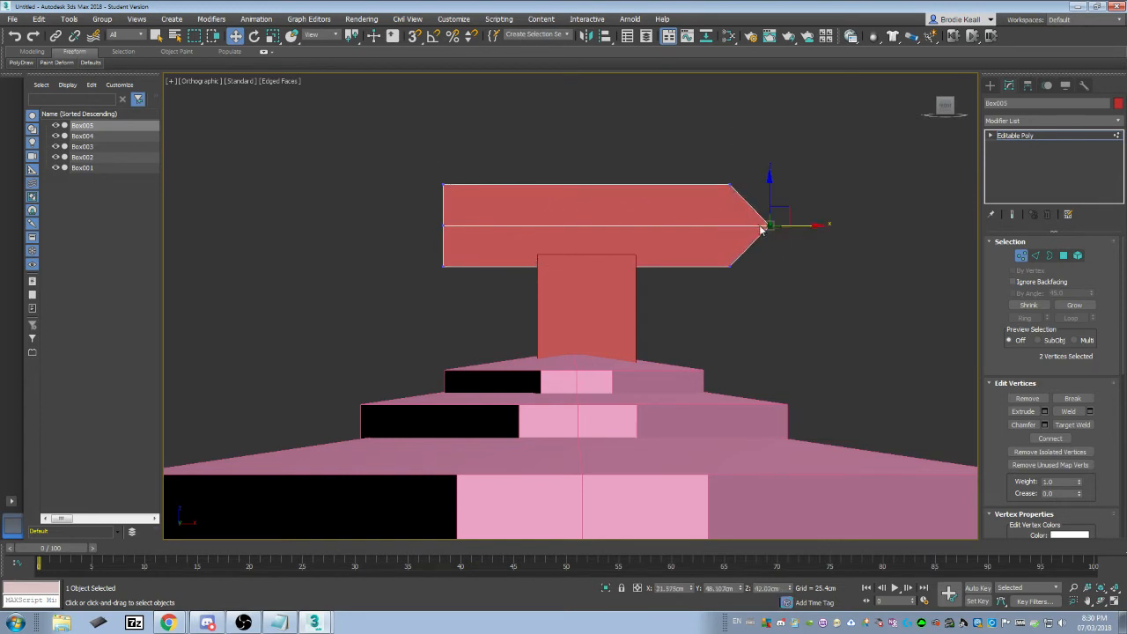
{"action": "left_click_drag", "start_coordinate": [463, 238], "coordinate": [435, 224]}
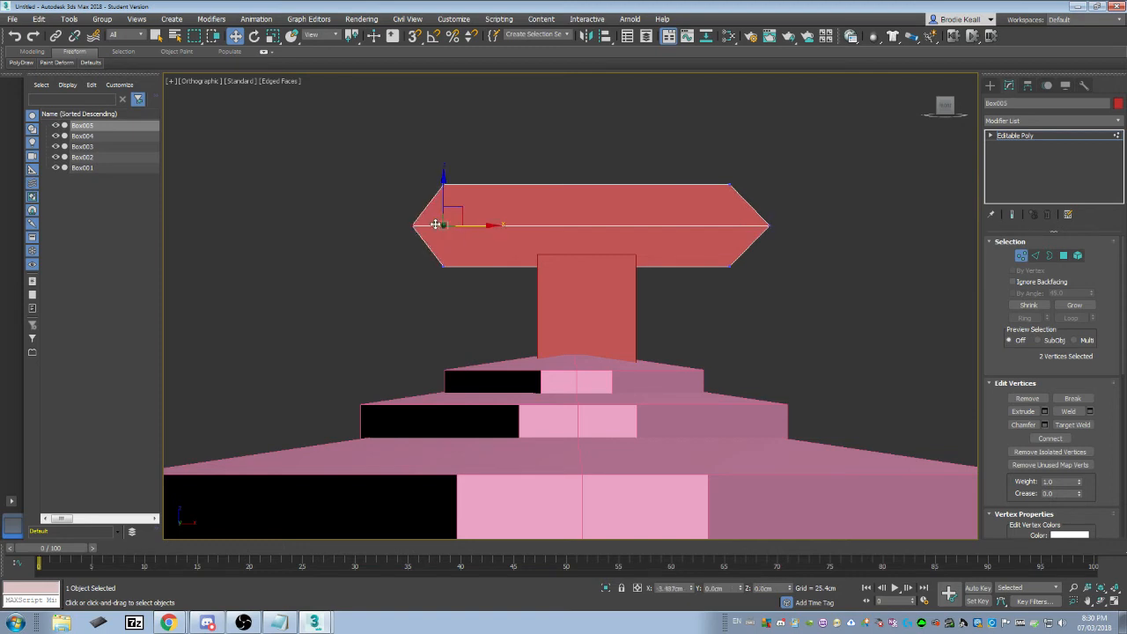
{"action": "middle_click_drag", "start_coordinate": [453, 204], "coordinate": [507, 197], "text": "alt"}
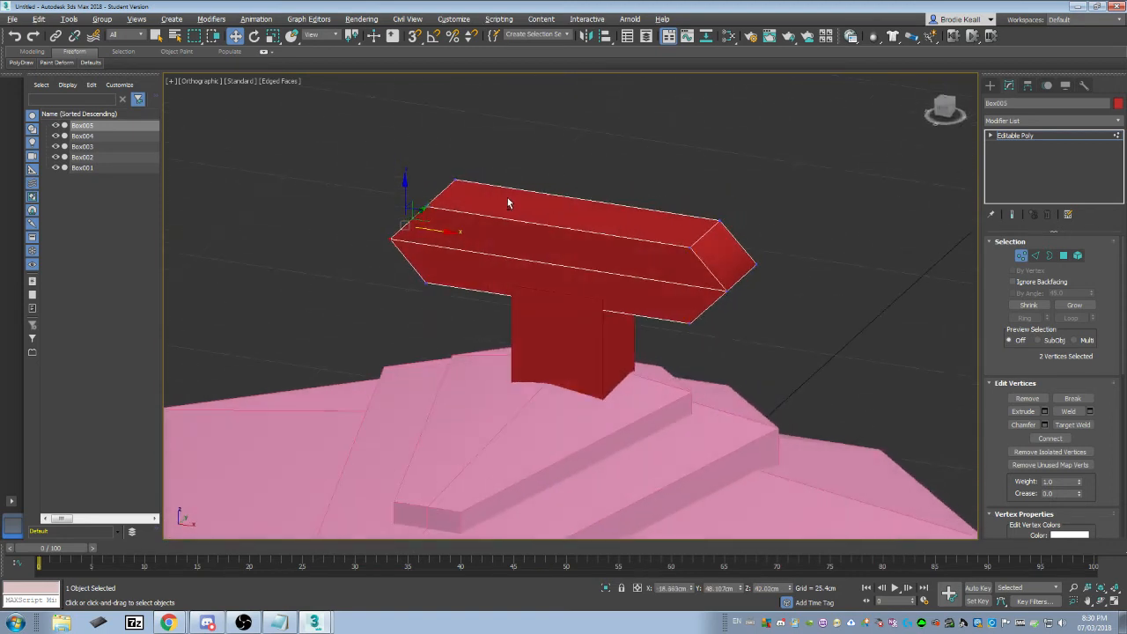
{"action": "left_click", "coordinate": [1020, 255]}
Clone the neck box above the crossbar, shrink it to about 3.3 by 5.3 by 10.8 cm and lower it to Z about 42.4 cm.
{"action": "scroll", "coordinate": [771, 257], "scroll_direction": "down", "scroll_amount": 2}
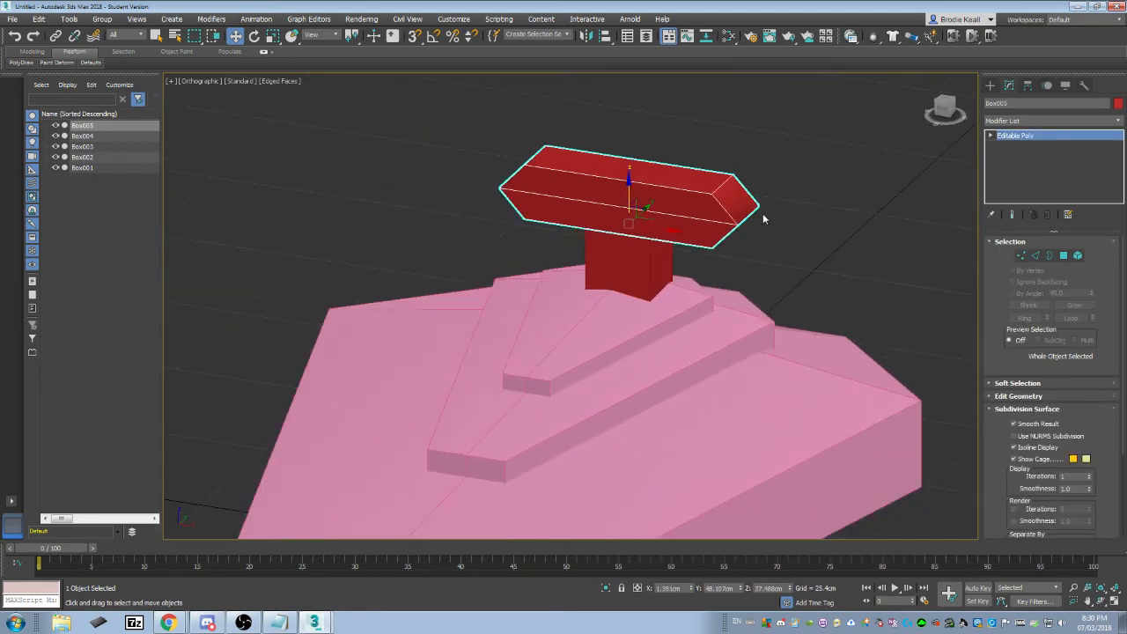
{"action": "left_click", "coordinate": [625, 247]}
{"action": "left_click_drag", "start_coordinate": [627, 227], "coordinate": [628, 154], "text": "shift"}
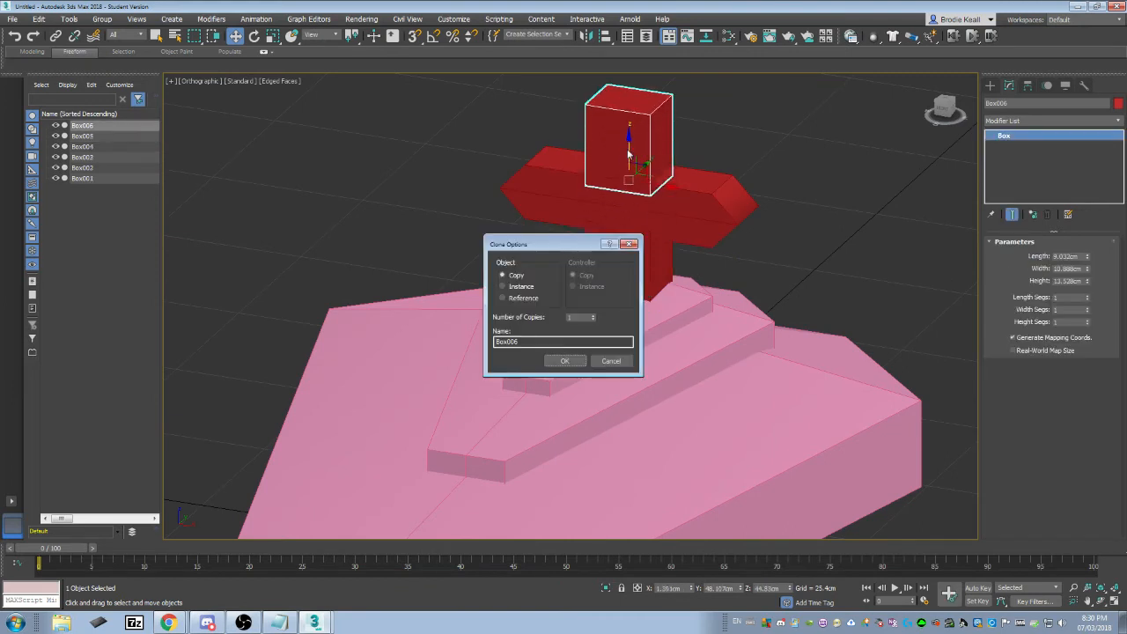
{"action": "left_click", "coordinate": [564, 360]}
{"action": "key", "text": "r"}
{"action": "left_click_drag", "start_coordinate": [1088, 269], "coordinate": [1091, 292]}
{"action": "key", "text": "w"}
{"action": "left_click_drag", "start_coordinate": [629, 159], "coordinate": [632, 173]}
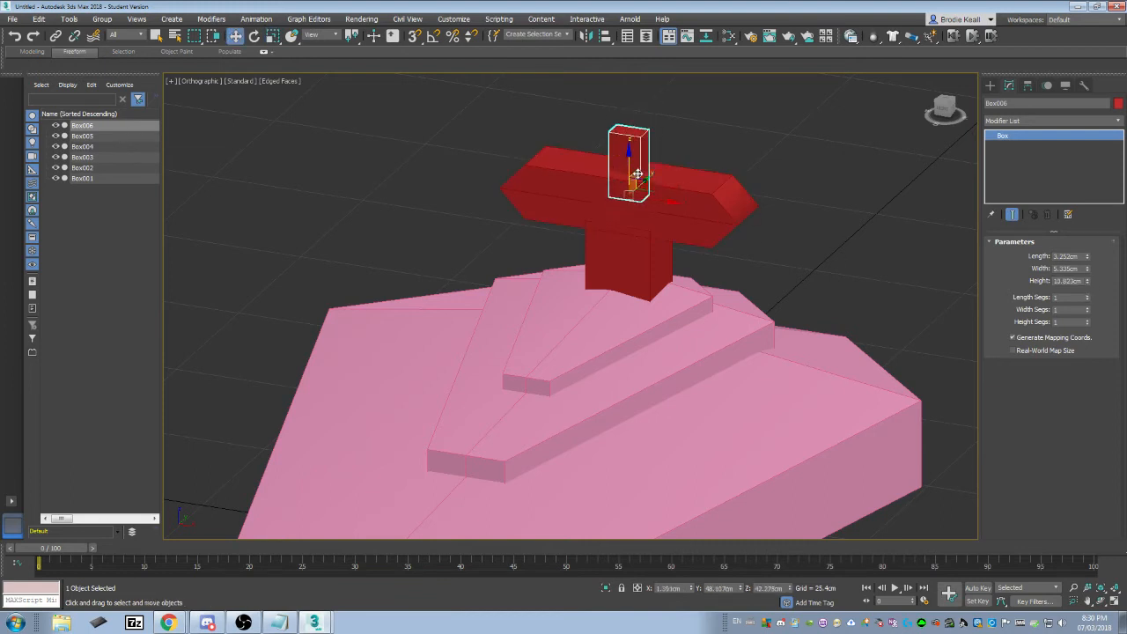
Create a sphere and move it above one end of the bridge crossbar, to X about -11.4 cm and Z about 50.1 cm.
{"action": "left_click", "coordinate": [167, 19]}
{"action": "mouse_move", "coordinate": [214, 40]}
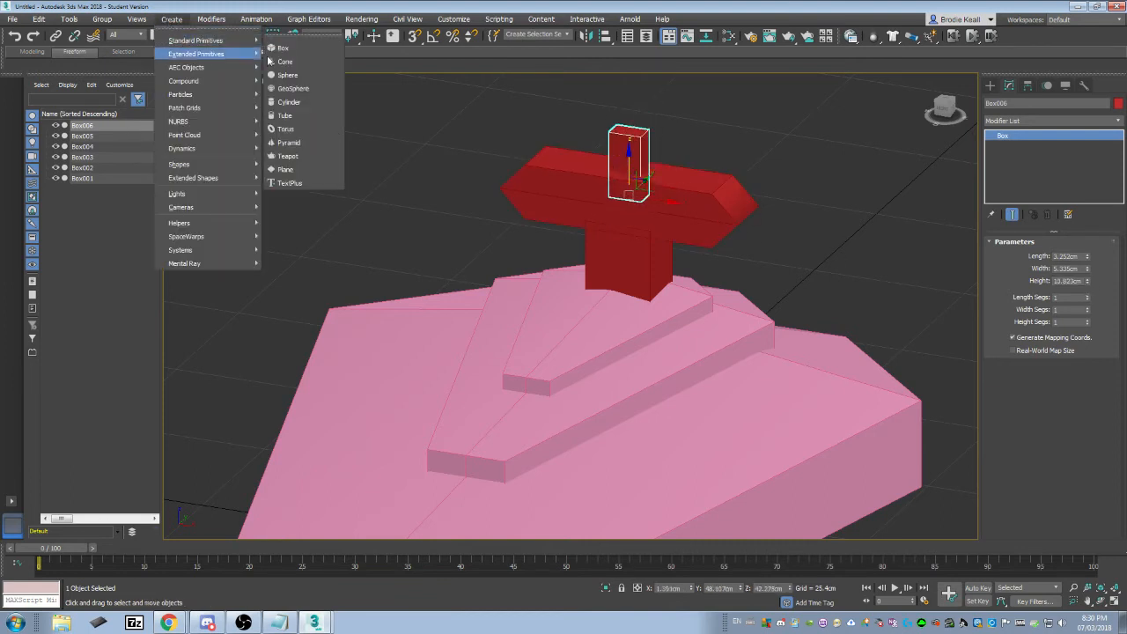
{"action": "left_click", "coordinate": [290, 73]}
{"action": "scroll", "coordinate": [553, 158], "scroll_direction": "down", "scroll_amount": 2}
{"action": "scroll", "coordinate": [553, 158], "scroll_direction": "down", "scroll_amount": 2}
{"action": "left_click_drag", "start_coordinate": [673, 294], "coordinate": [515, 115]}
{"action": "key", "text": "w"}
{"action": "scroll", "coordinate": [604, 128], "scroll_direction": "up", "scroll_amount": 1}
{"action": "middle_click_drag", "start_coordinate": [605, 128], "coordinate": [568, 141], "text": "alt"}
{"action": "left_click_drag", "start_coordinate": [529, 109], "coordinate": [545, 104]}
{"action": "middle_click_drag", "start_coordinate": [545, 104], "coordinate": [618, 159], "text": "alt"}
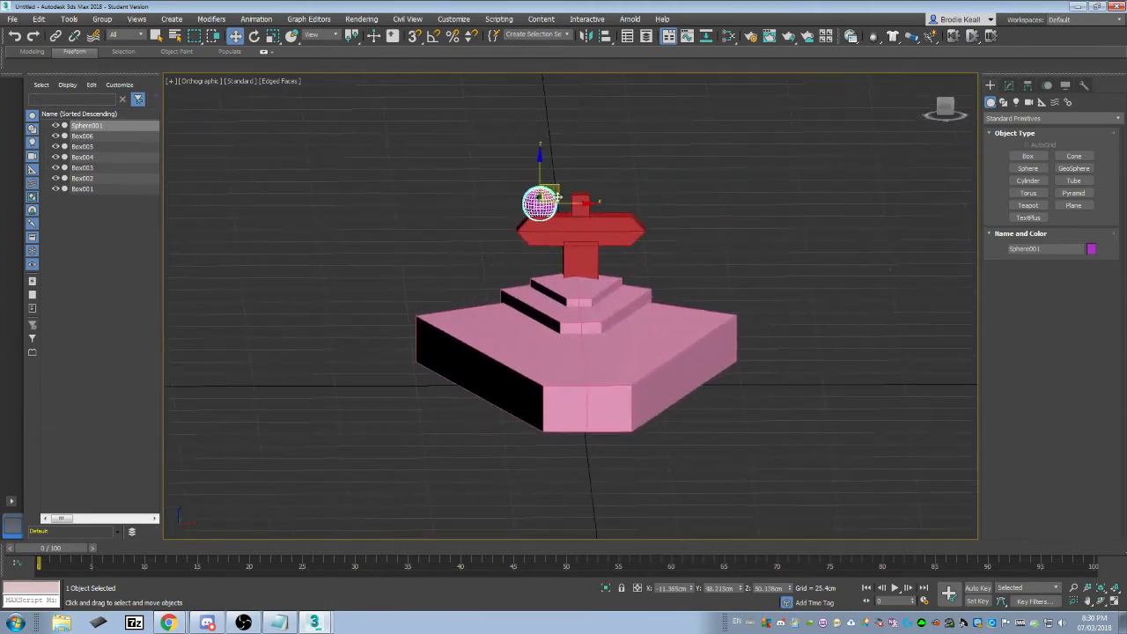
Clone a copy of the sphere above the opposite end of the crossbar, at X about 14.8 cm.
{"action": "scroll", "coordinate": [556, 188], "scroll_direction": "up", "scroll_amount": 2}
{"action": "key", "text": "r"}
{"action": "mouse_move", "coordinate": [529, 203]}
{"action": "left_mouse_down"}
{"action": "mouse_move", "coordinate": [530, 223]}
{"action": "mouse_move", "coordinate": [535, 175]}
{"action": "mouse_move", "coordinate": [664, 201]}
{"action": "left_mouse_up"}
{"action": "key", "text": "w"}
{"action": "left_click", "coordinate": [556, 361]}
Select both spheres together with the crossbar, neck and stacked tiers, and clear the selection.
{"action": "middle_click_drag", "start_coordinate": [671, 283], "coordinate": [671, 272], "text": "alt"}
{"action": "left_click", "coordinate": [545, 201], "text": "ctrl"}
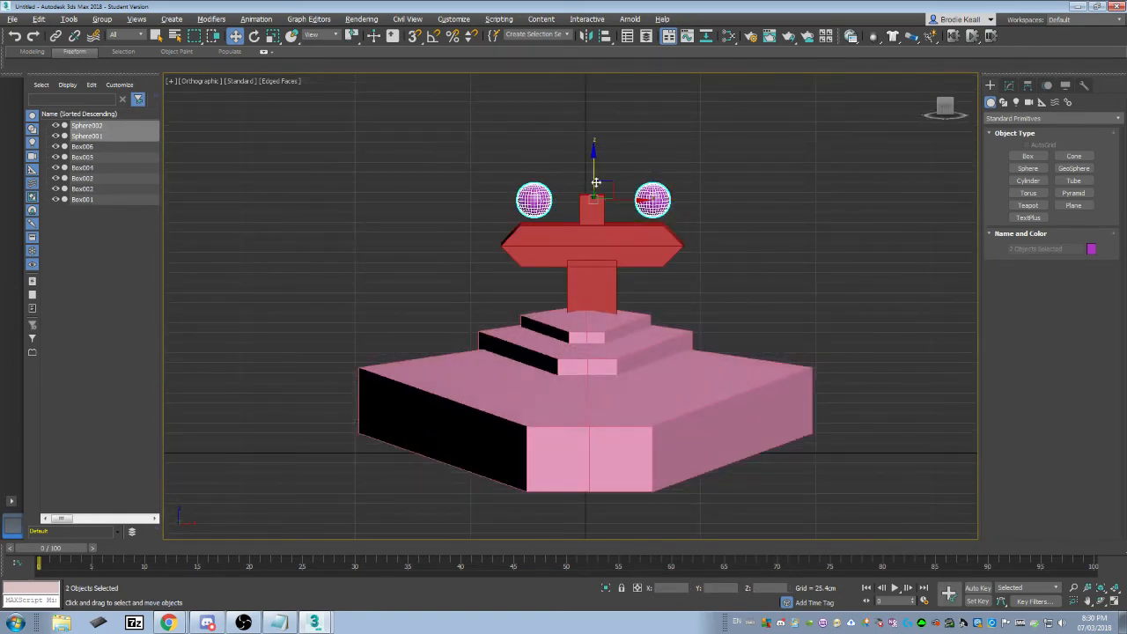
{"action": "middle_click_drag", "start_coordinate": [596, 182], "coordinate": [649, 199], "text": "alt"}
{"action": "left_click", "coordinate": [652, 189]}
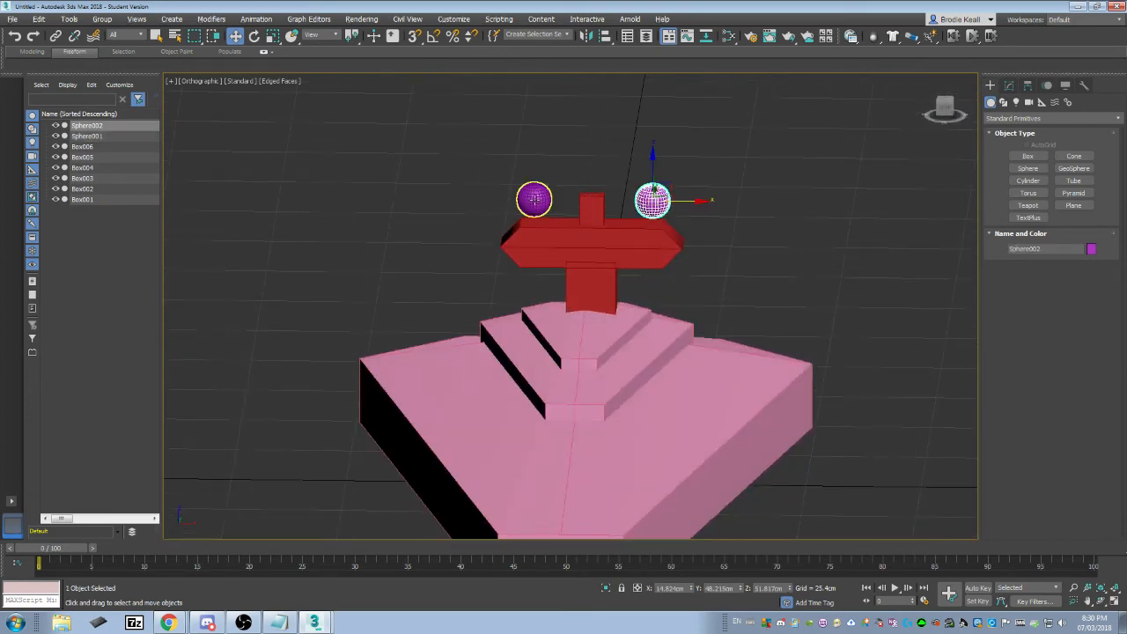
{"action": "left_click", "coordinate": [534, 198], "text": "ctrl"}
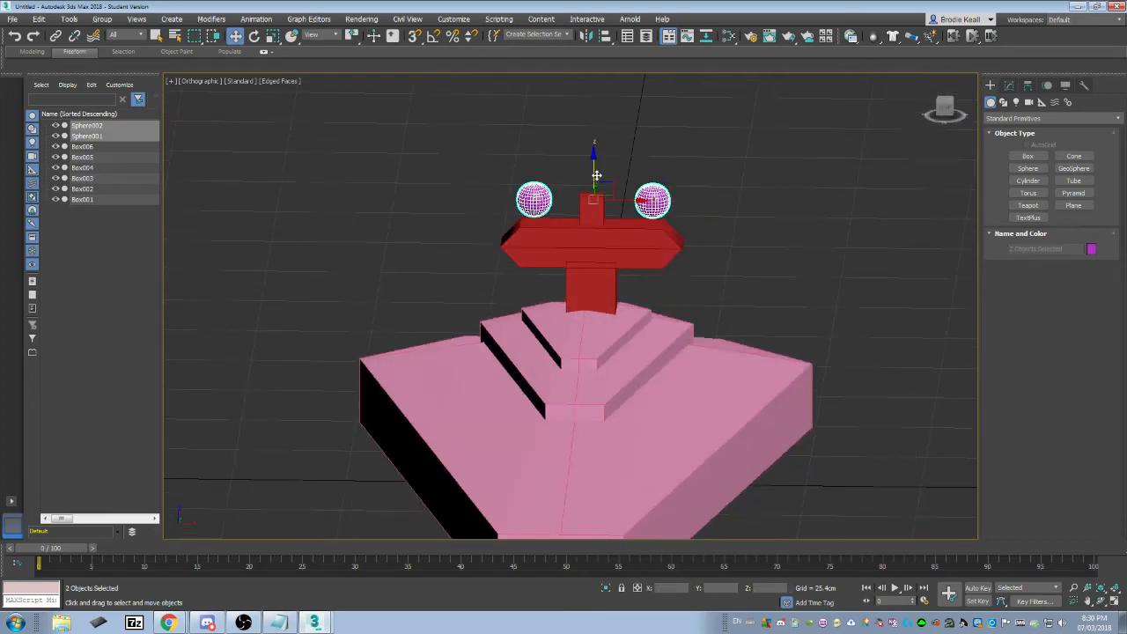
{"action": "left_click", "coordinate": [573, 231], "text": "ctrl"}
{"action": "left_click", "coordinate": [591, 292], "text": "ctrl"}
{"action": "left_click", "coordinate": [595, 336], "text": "ctrl"}
{"action": "left_click", "coordinate": [592, 344], "text": "ctrl"}
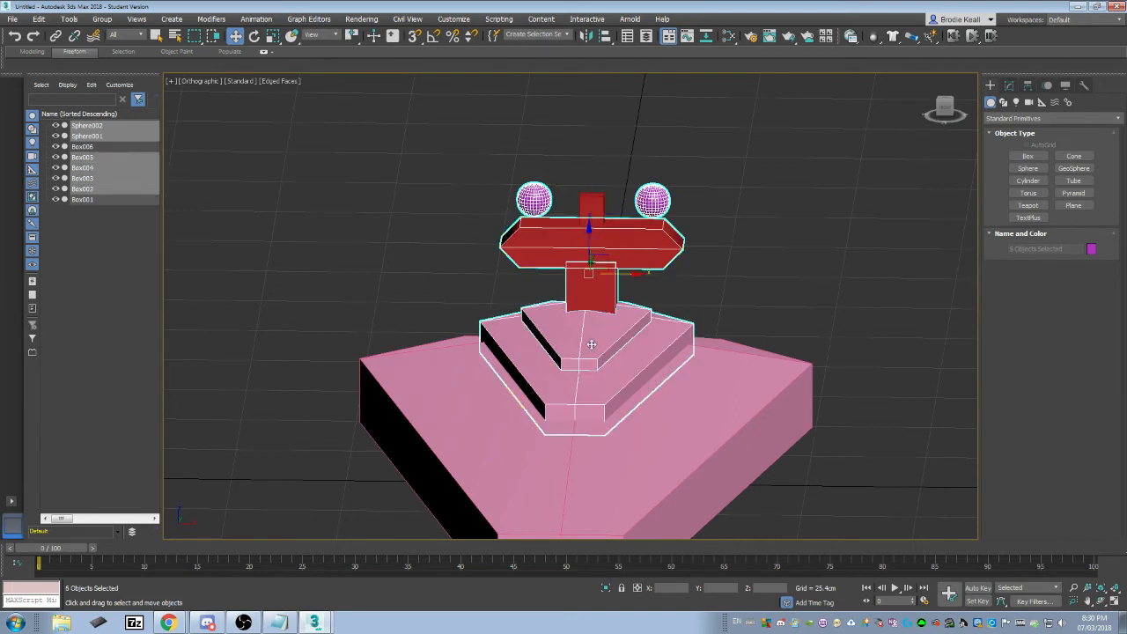
{"action": "left_click", "coordinate": [697, 200]}
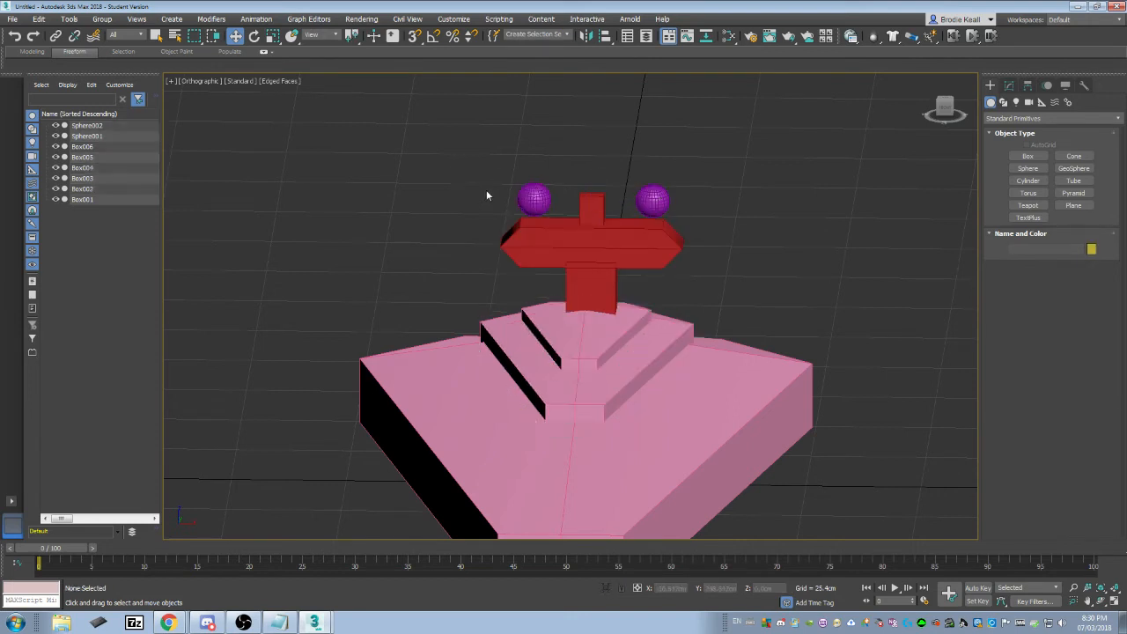
Select both spheres and lower them together by about 1.8 cm toward the crossbar.
{"action": "middle_click_drag", "start_coordinate": [486, 191], "coordinate": [478, 197]}
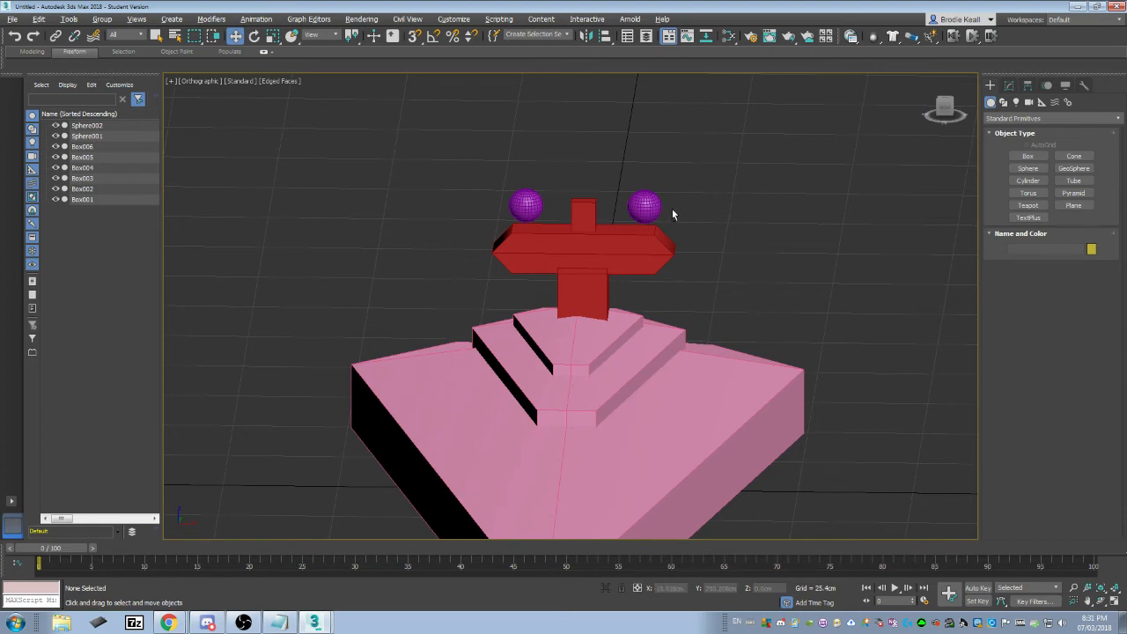
{"action": "middle_click_drag", "start_coordinate": [672, 208], "coordinate": [419, 173], "text": "alt"}
{"action": "left_click", "coordinate": [579, 200]}
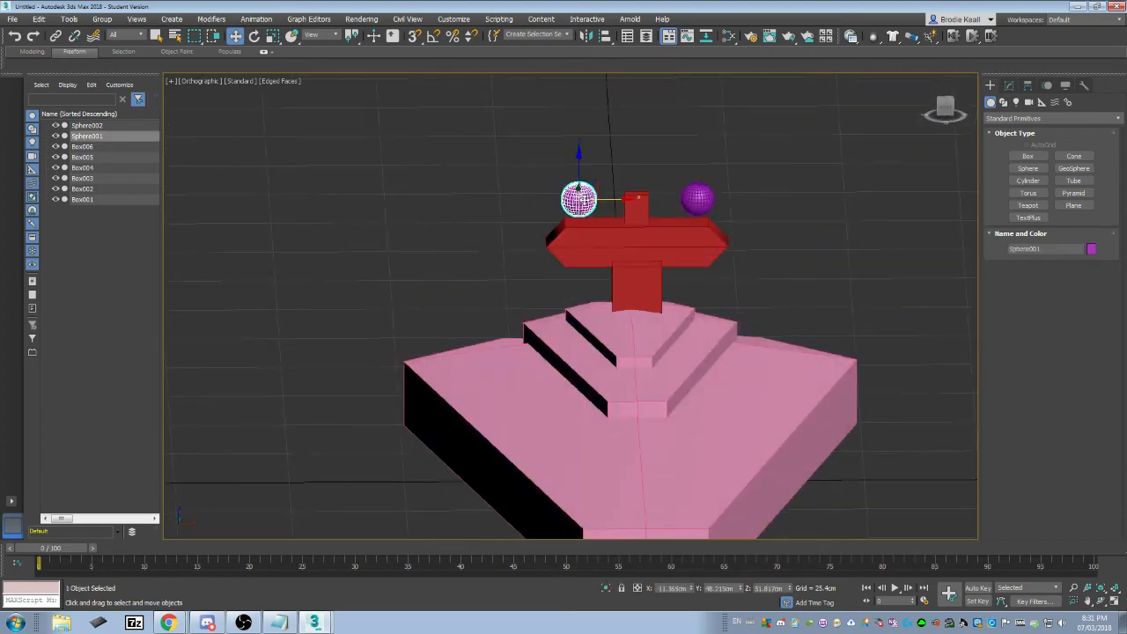
{"action": "left_click", "coordinate": [697, 198], "text": "ctrl"}
{"action": "middle_click_drag", "start_coordinate": [697, 198], "coordinate": [695, 200], "text": "alt"}
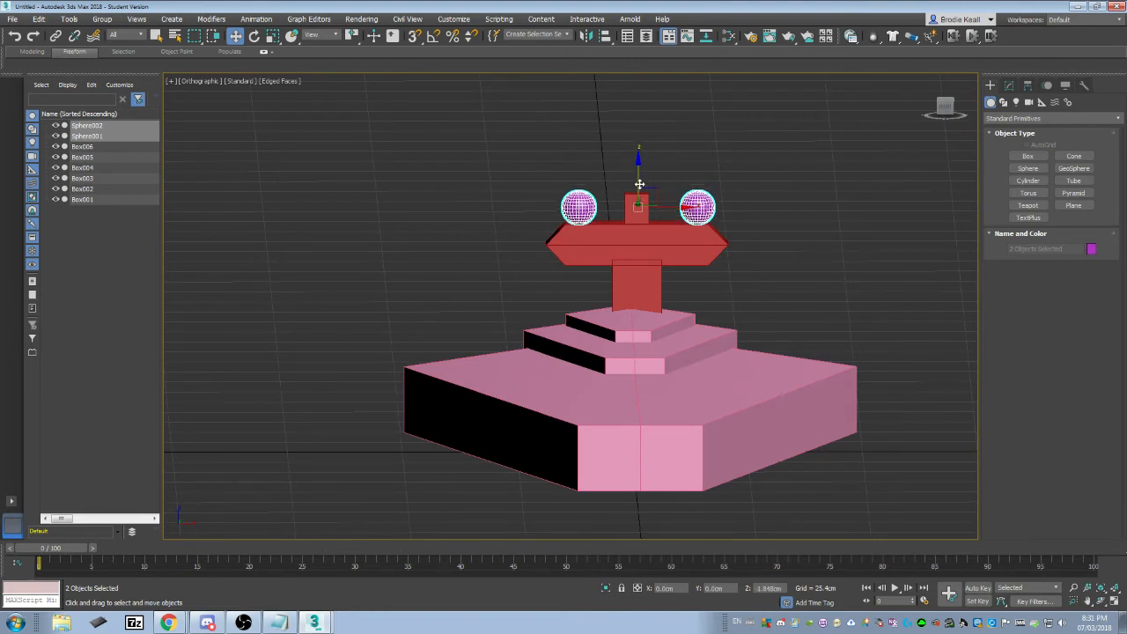
Check the sphere placement in the Front view with Default Shading, and return to an angled view with edged faces.
{"action": "key", "text": "f"}
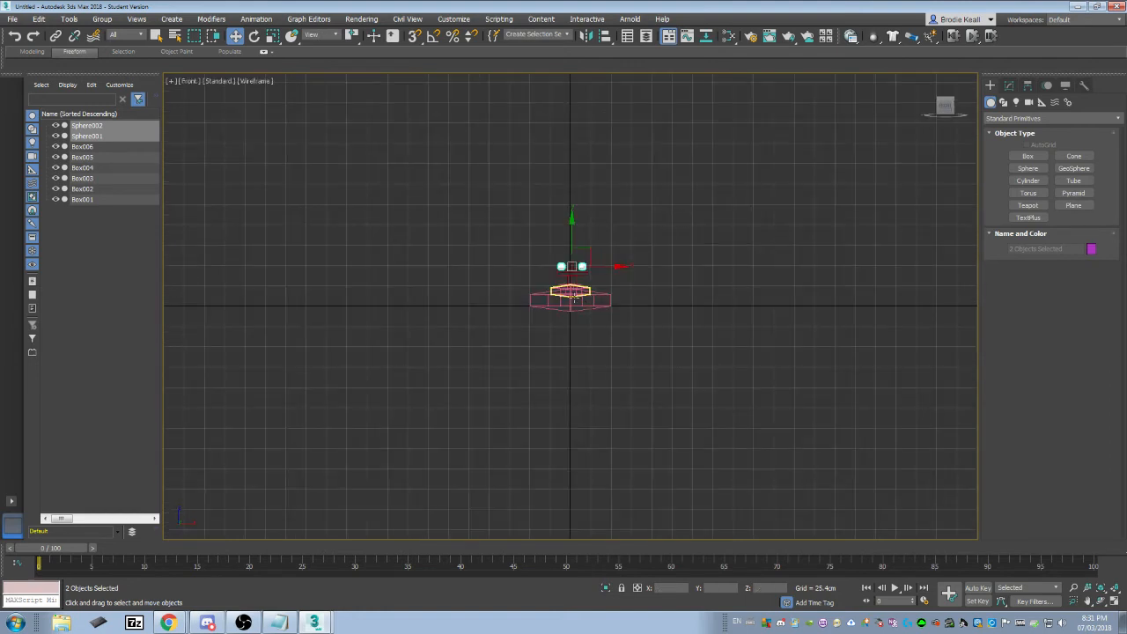
{"action": "scroll", "coordinate": [563, 291], "scroll_direction": "up", "scroll_amount": 8}
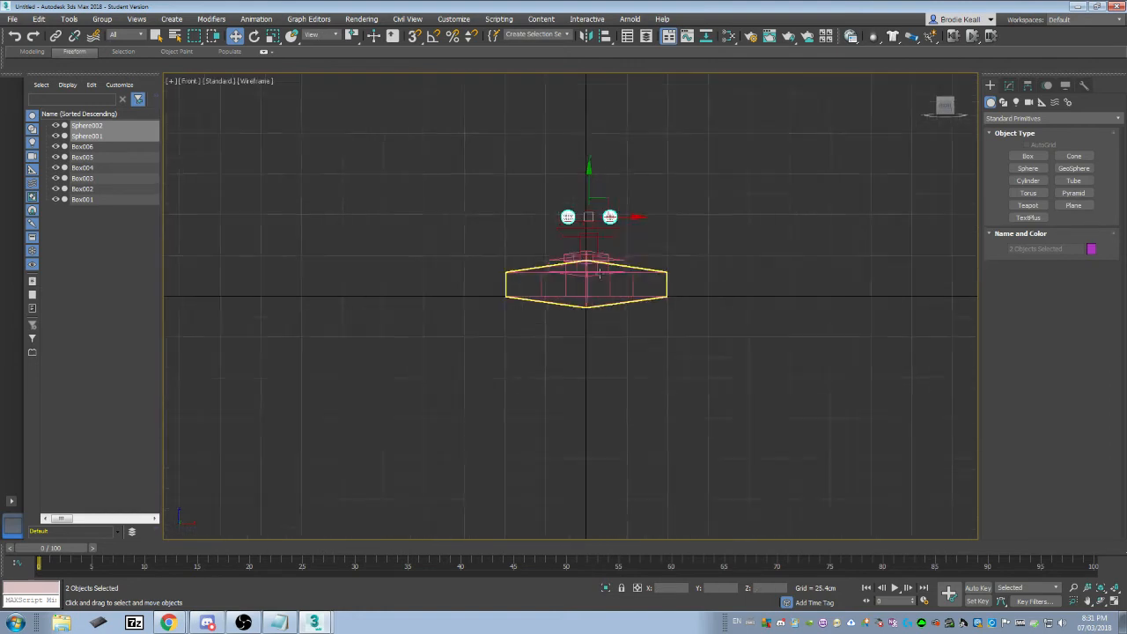
{"action": "left_click", "coordinate": [255, 82]}
{"action": "left_click", "coordinate": [271, 92]}
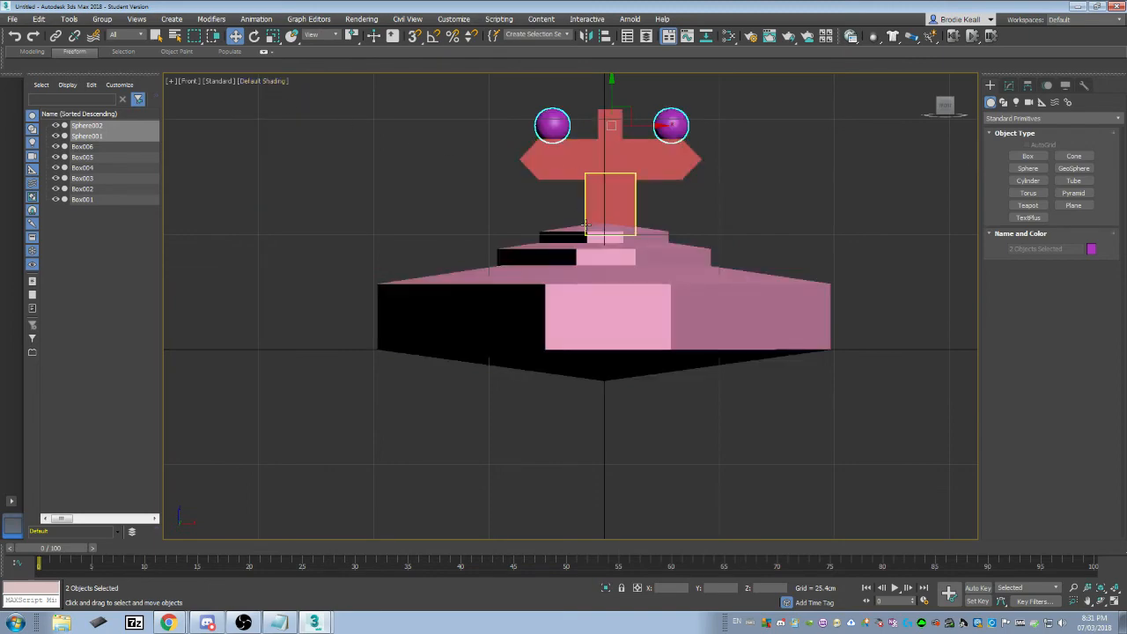
{"action": "middle_click_drag", "start_coordinate": [604, 203], "coordinate": [699, 217], "text": "alt"}
{"action": "key", "text": "F4"}
Enter the Polygon level of the wedge hull and select the full loop of its vertical side faces.
{"action": "left_click", "coordinate": [624, 320]}
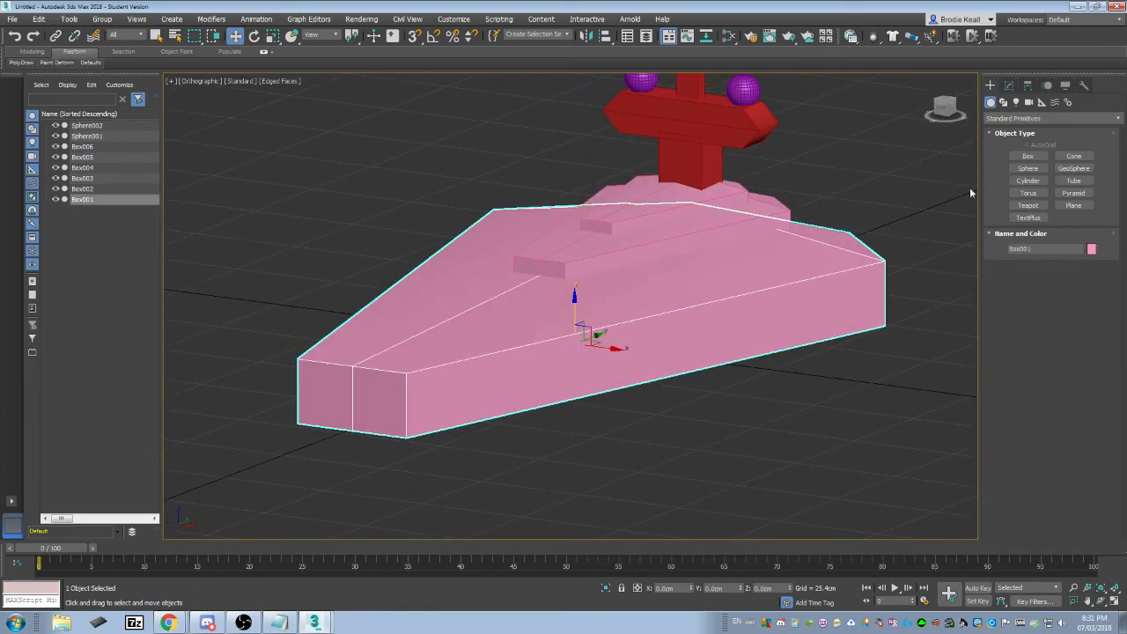
{"action": "left_click", "coordinate": [1009, 86]}
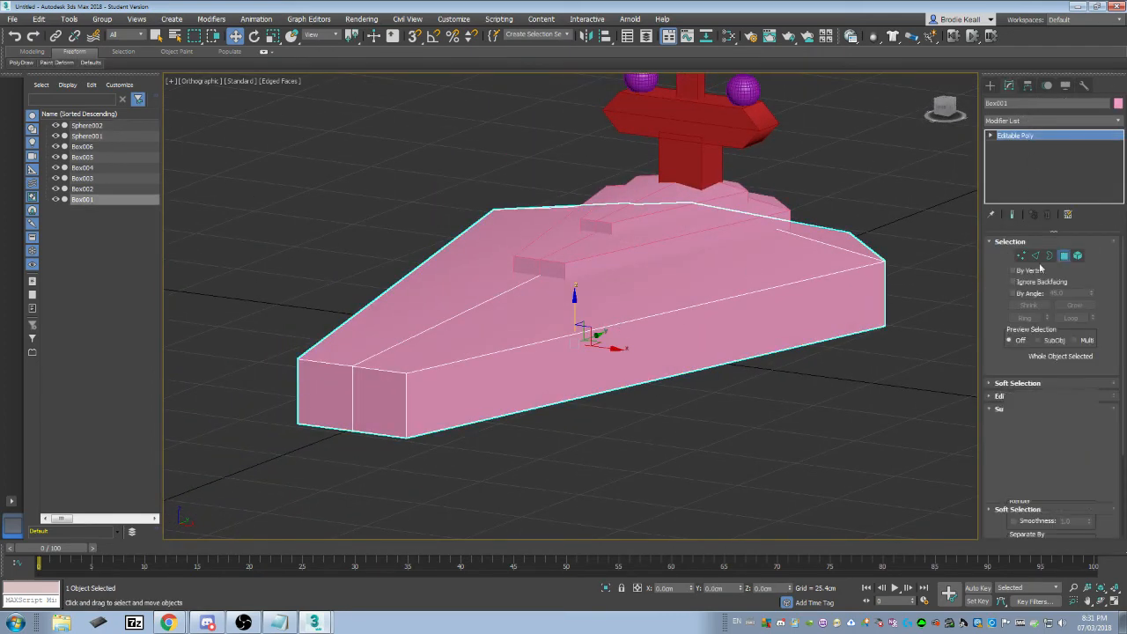
{"action": "left_click", "coordinate": [812, 302]}
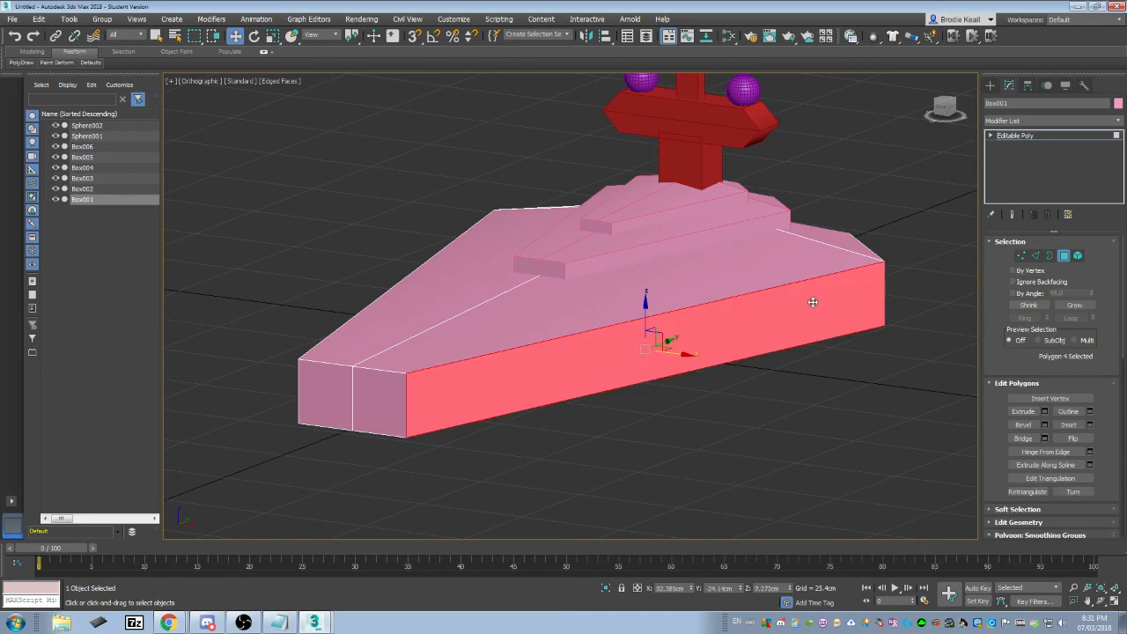
{"action": "left_click", "coordinate": [388, 394], "text": "ctrl"}
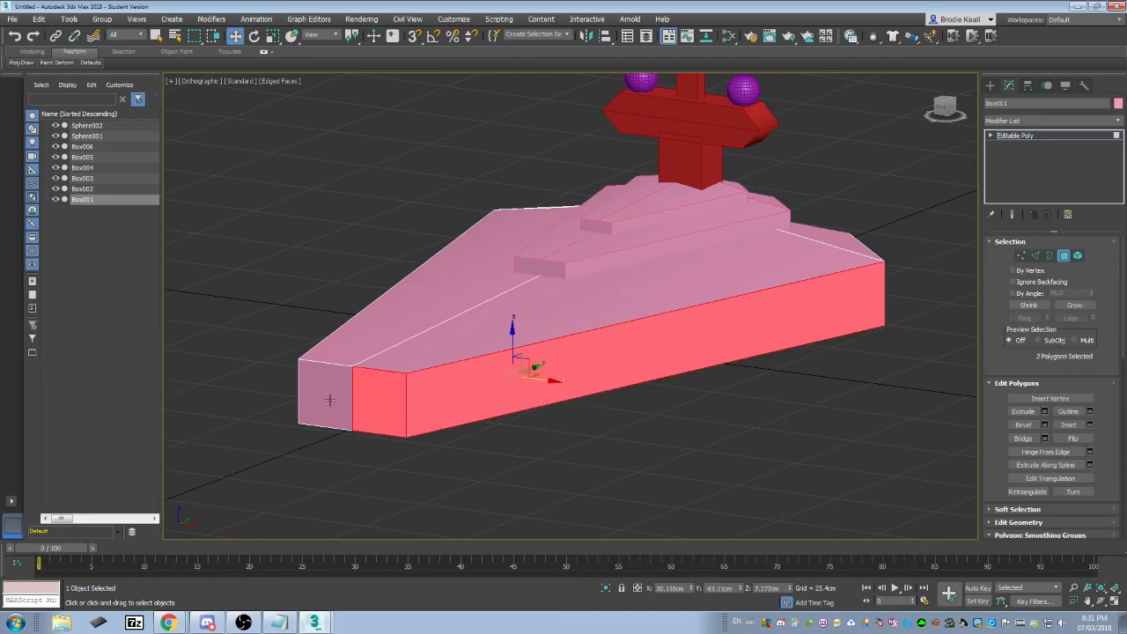
{"action": "middle_click_drag", "start_coordinate": [322, 397], "coordinate": [359, 393], "text": "alt"}
{"action": "left_click", "coordinate": [449, 396]}
{"action": "middle_click_drag", "start_coordinate": [454, 394], "coordinate": [507, 377]}
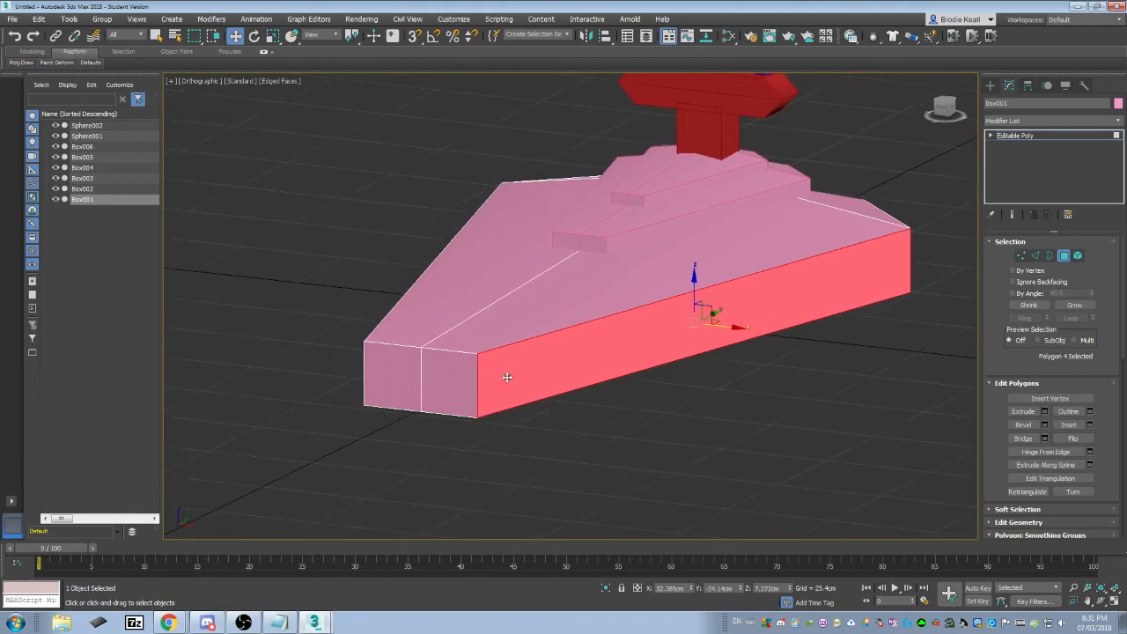
{"action": "left_click", "coordinate": [458, 375], "text": "shift"}
{"action": "middle_click_drag", "start_coordinate": [739, 357], "coordinate": [601, 347], "text": "alt"}
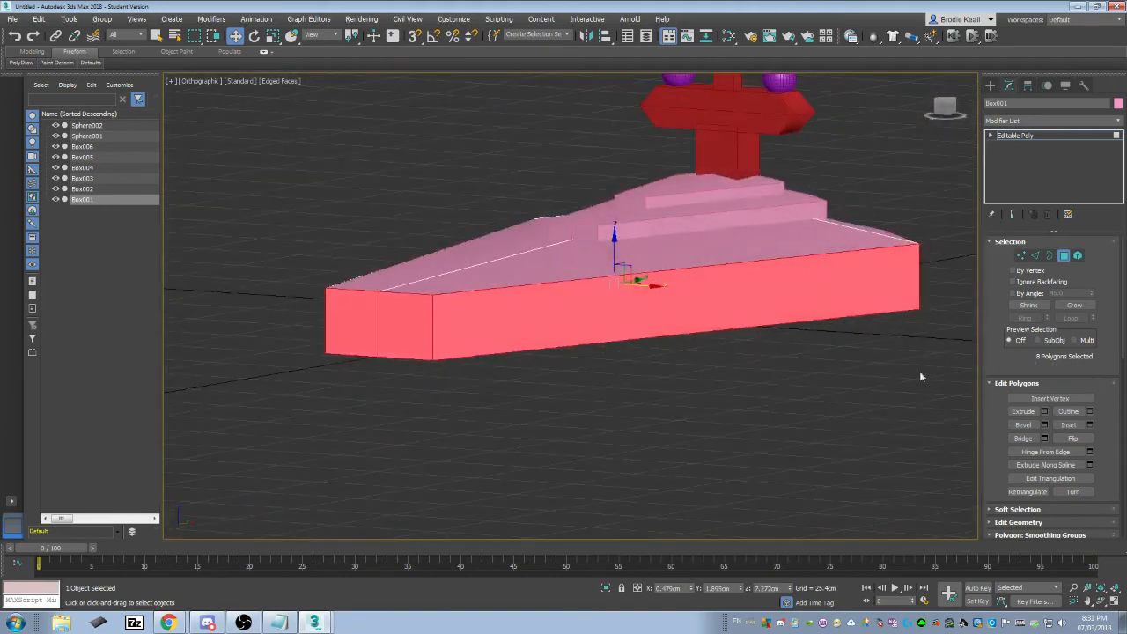
Inset the selected hull side faces, leaving only a thin strip along their upper and lower edges.
{"action": "left_click", "coordinate": [1089, 426]}
{"action": "mouse_move", "coordinate": [628, 341]}
{"action": "middle_mouse_down", "text": "alt"}
{"action": "mouse_move", "coordinate": [647, 340]}
{"action": "mouse_move", "coordinate": [636, 339]}
{"action": "middle_mouse_up", "text": "alt"}
{"action": "scroll", "coordinate": [498, 303], "scroll_direction": "up", "scroll_amount": 3}
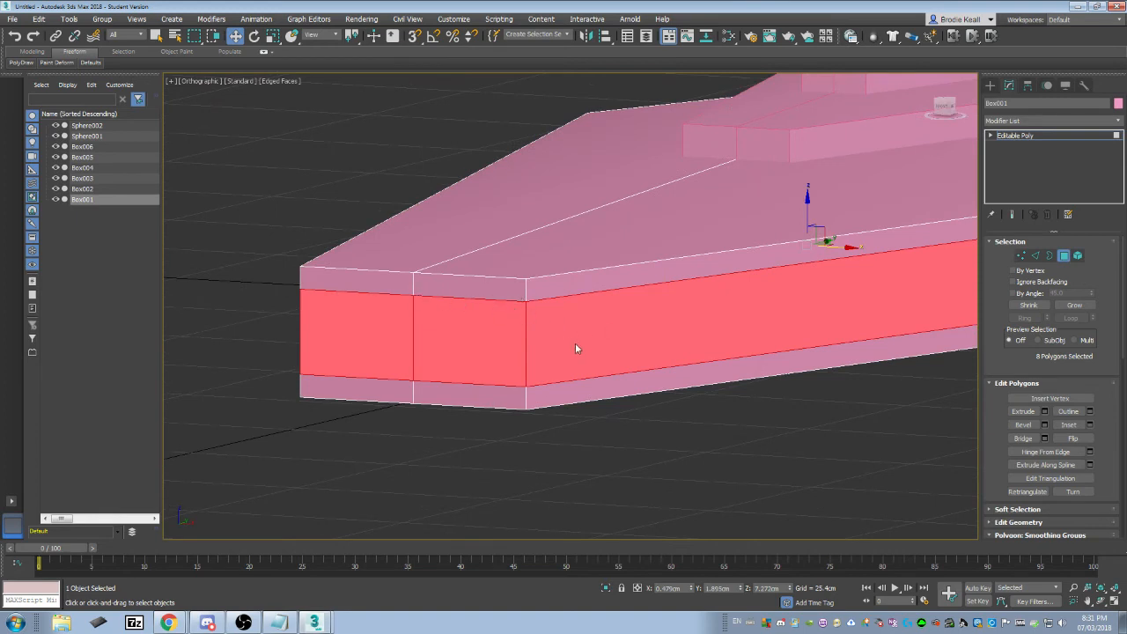
{"action": "key", "text": "ctrl+z"}
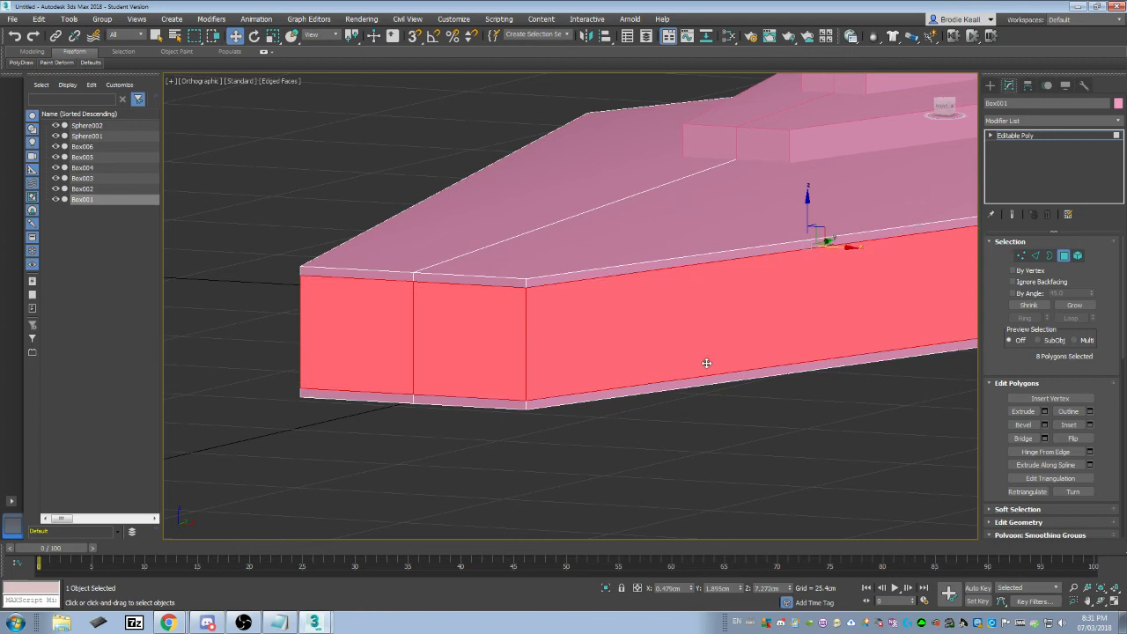
Extrude the inset side faces inward around the whole hull to form a recessed trench, and leave the Polygon level.
{"action": "left_click", "coordinate": [1044, 411]}
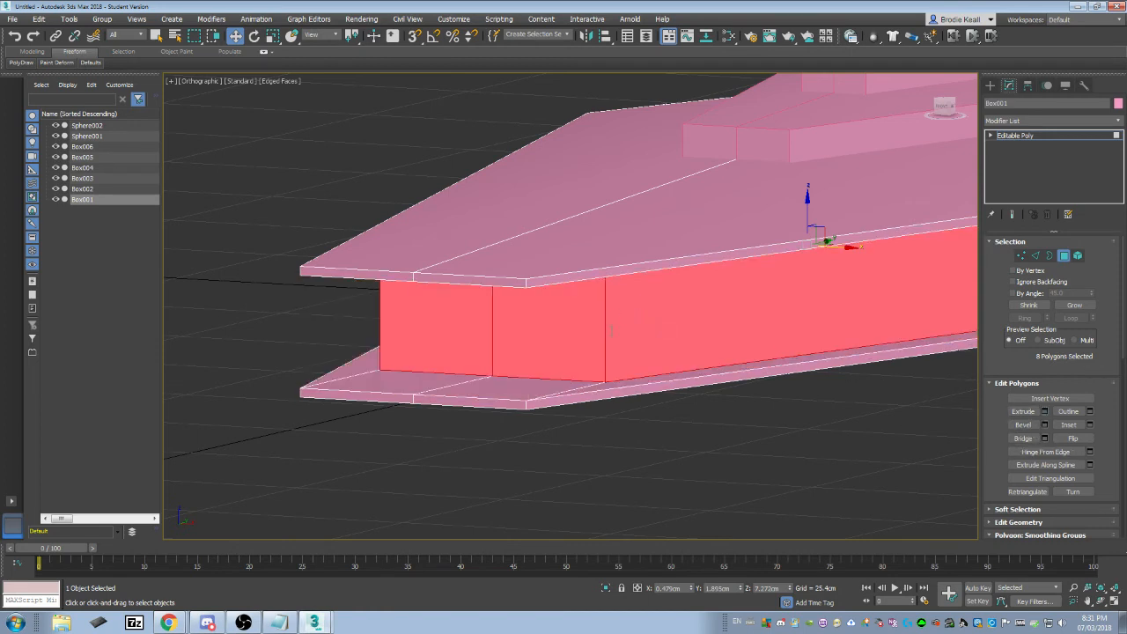
{"action": "key", "text": "ctrl+z"}
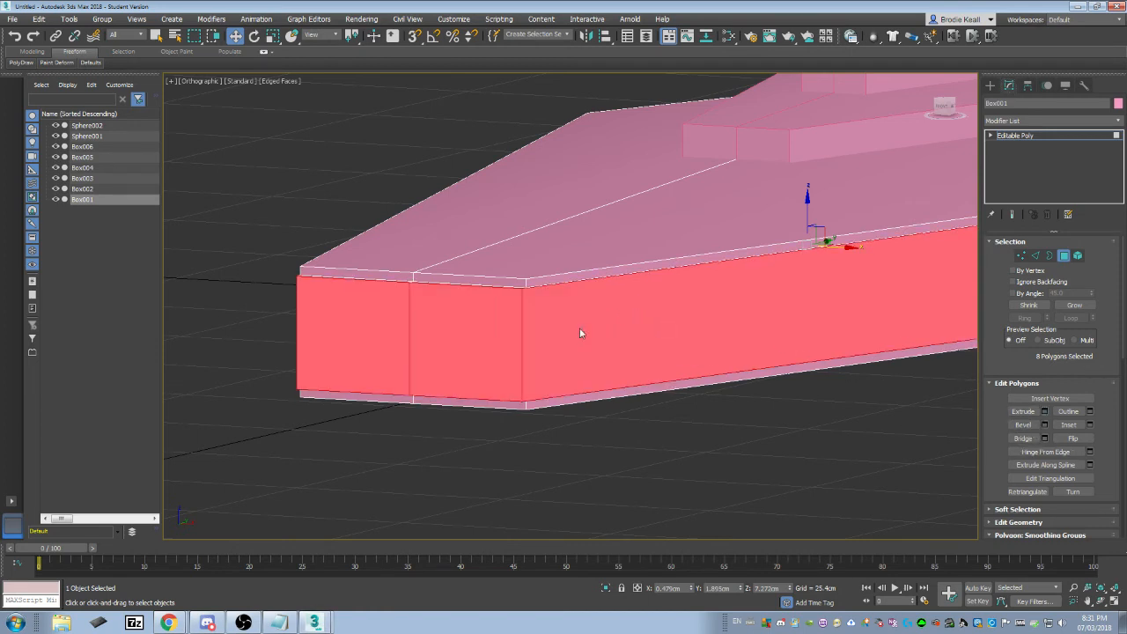
{"action": "middle_click_drag", "start_coordinate": [442, 317], "coordinate": [439, 260], "text": "alt"}
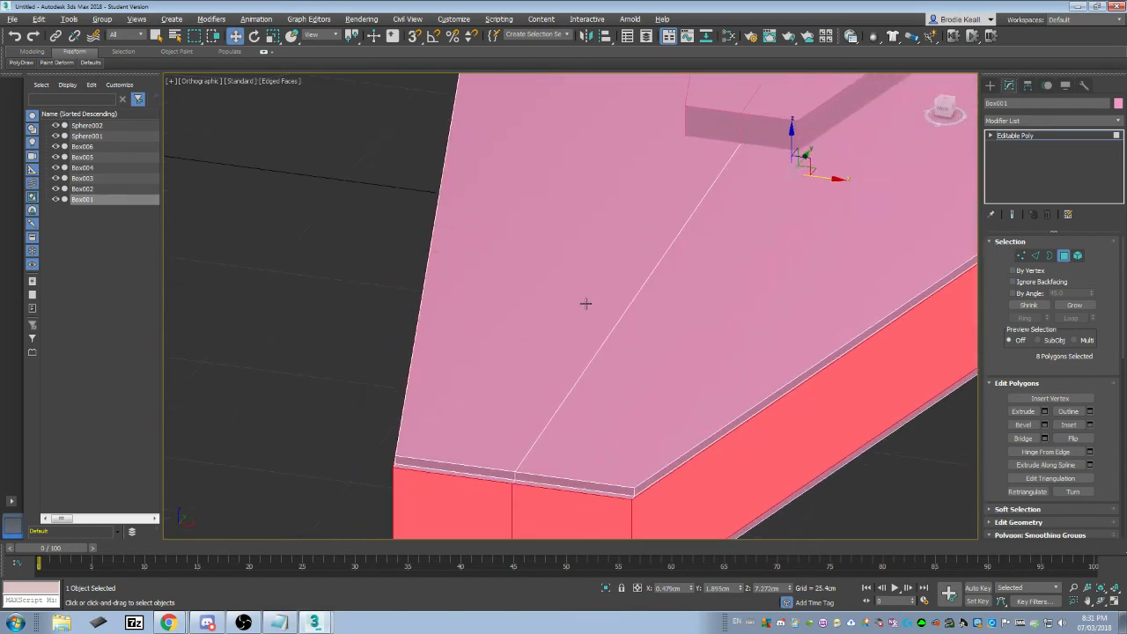
{"action": "left_click", "coordinate": [599, 323]}
{"action": "middle_click_drag", "start_coordinate": [600, 325], "coordinate": [577, 337], "text": "alt"}
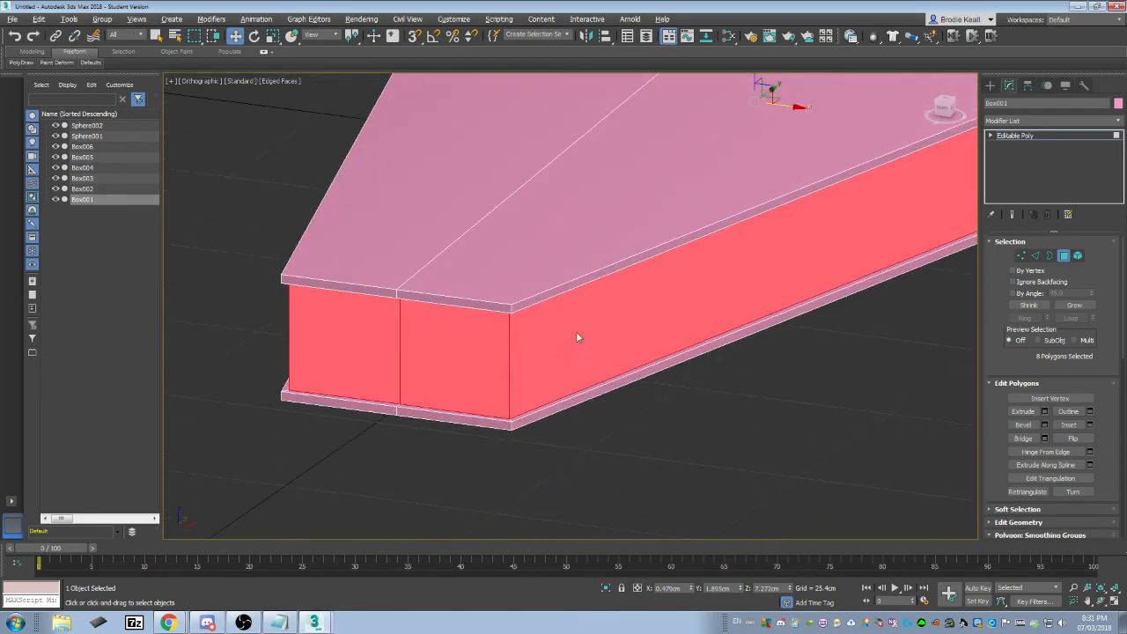
{"action": "left_click_drag", "start_coordinate": [579, 338], "coordinate": [589, 377]}
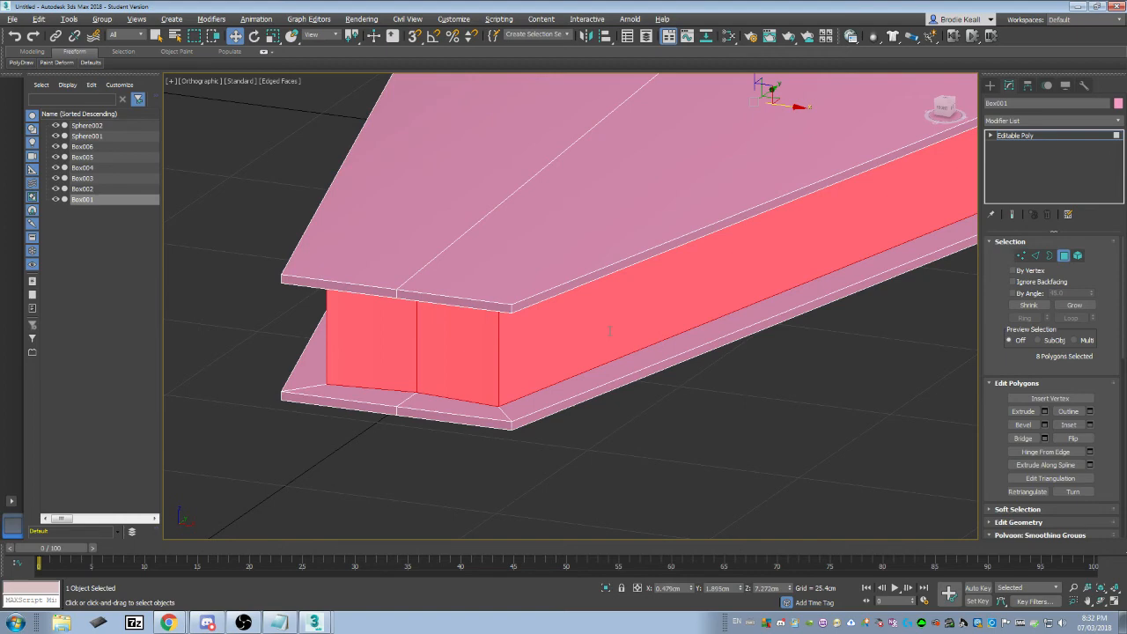
{"action": "left_click_drag", "start_coordinate": [609, 330], "coordinate": [609, 331]}
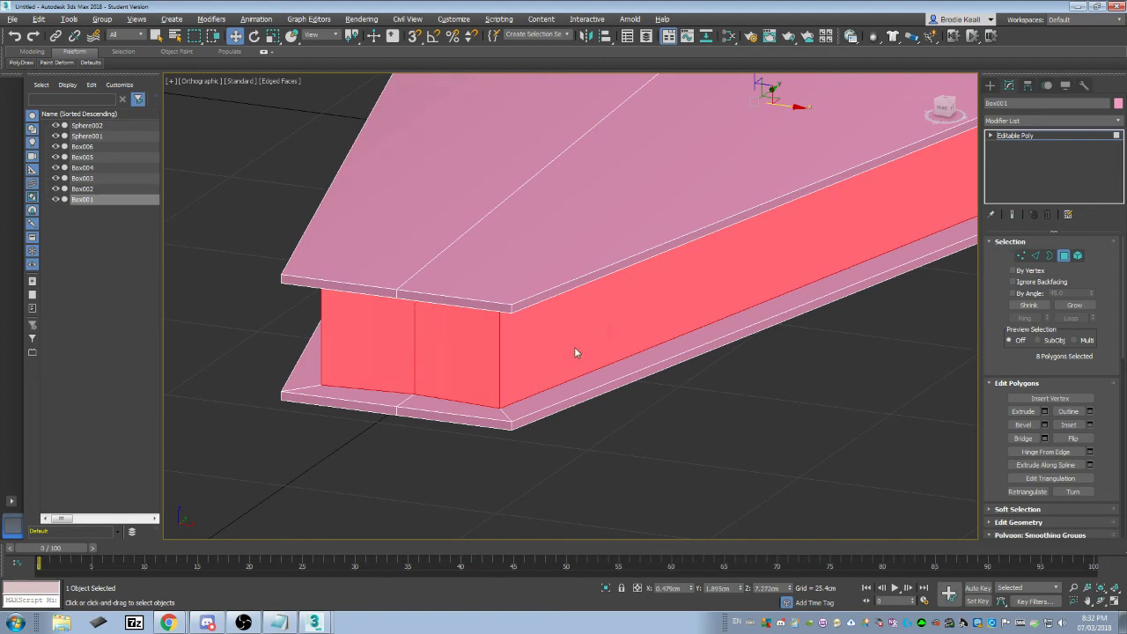
{"action": "middle_click_drag", "start_coordinate": [574, 263], "coordinate": [508, 322]}
{"action": "scroll", "coordinate": [508, 317], "scroll_direction": "down", "scroll_amount": 5}
{"action": "middle_click_drag", "start_coordinate": [583, 268], "coordinate": [546, 286], "text": "alt"}
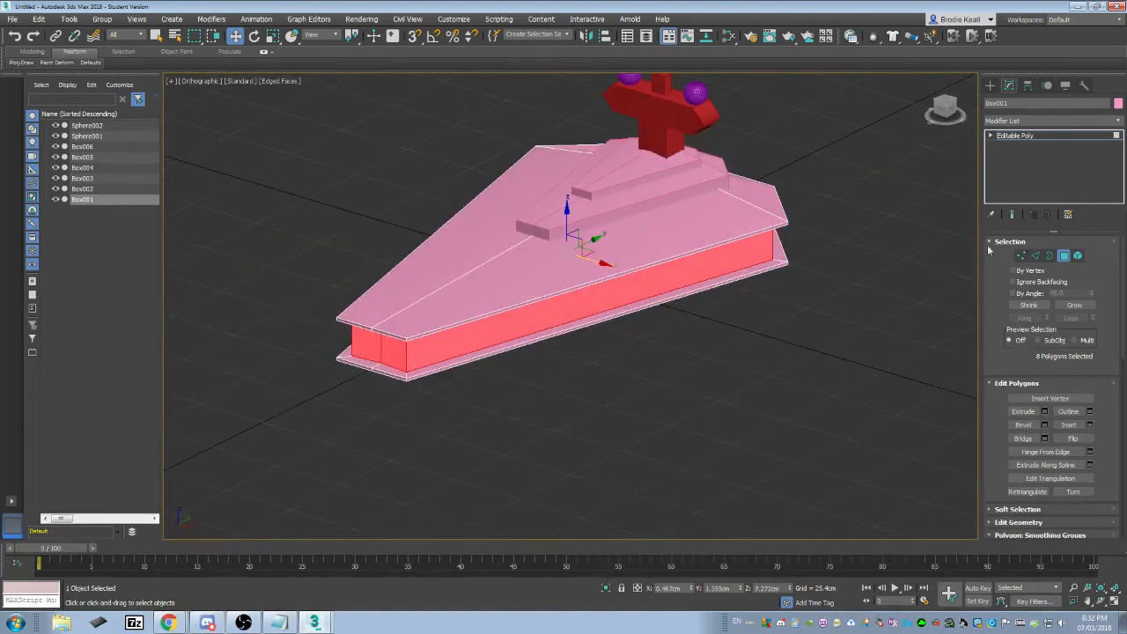
{"action": "middle_click_drag", "start_coordinate": [503, 230], "coordinate": [474, 244], "text": "alt"}
{"action": "middle_click_drag", "start_coordinate": [750, 303], "coordinate": [696, 318], "text": "alt"}
{"action": "left_click", "coordinate": [1061, 256]}
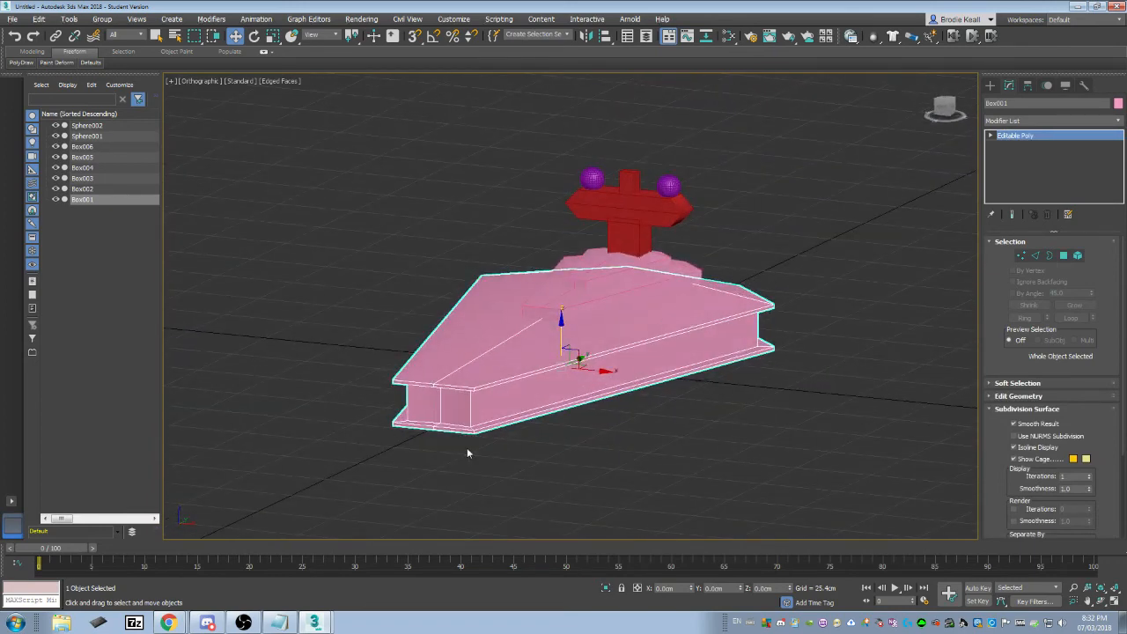
Switch to Chrome and study the Star Destroyer reference images for hull and bridge details.
{"action": "left_click", "coordinate": [171, 596]}
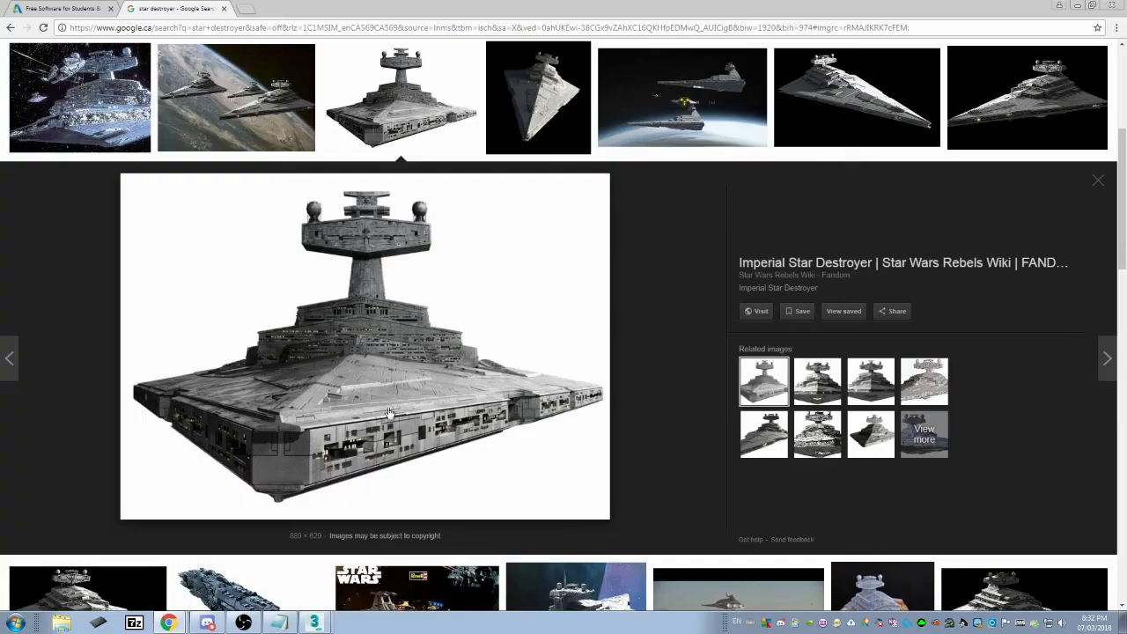
{"action": "scroll", "coordinate": [407, 326], "scroll_direction": "up", "scroll_amount": 2}
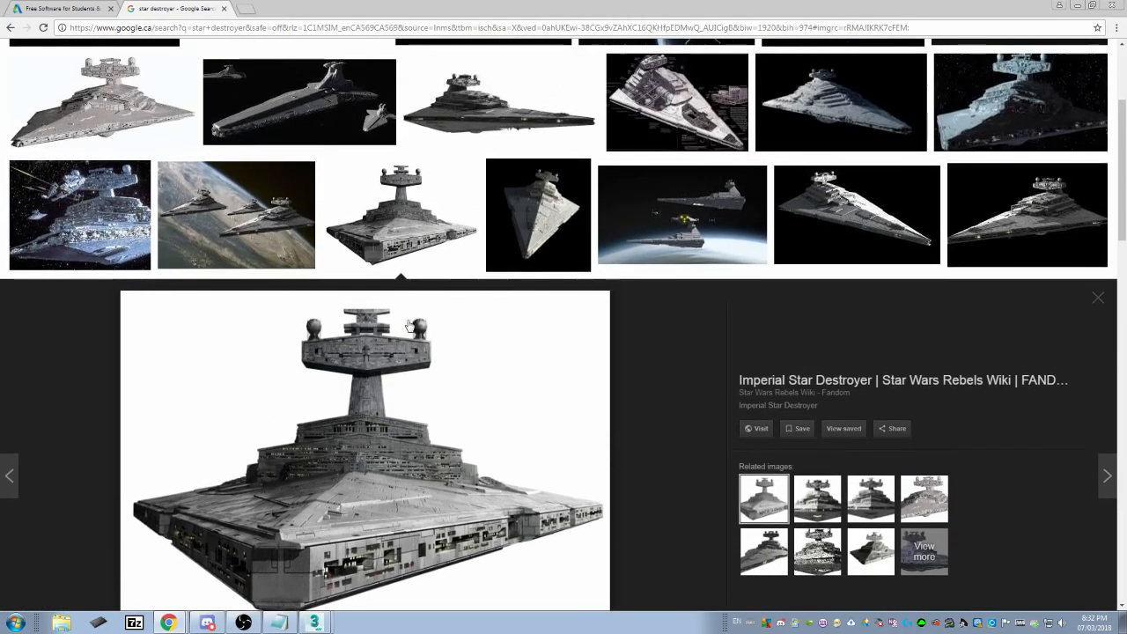
{"action": "scroll", "coordinate": [397, 356], "scroll_direction": "down", "scroll_amount": 1}
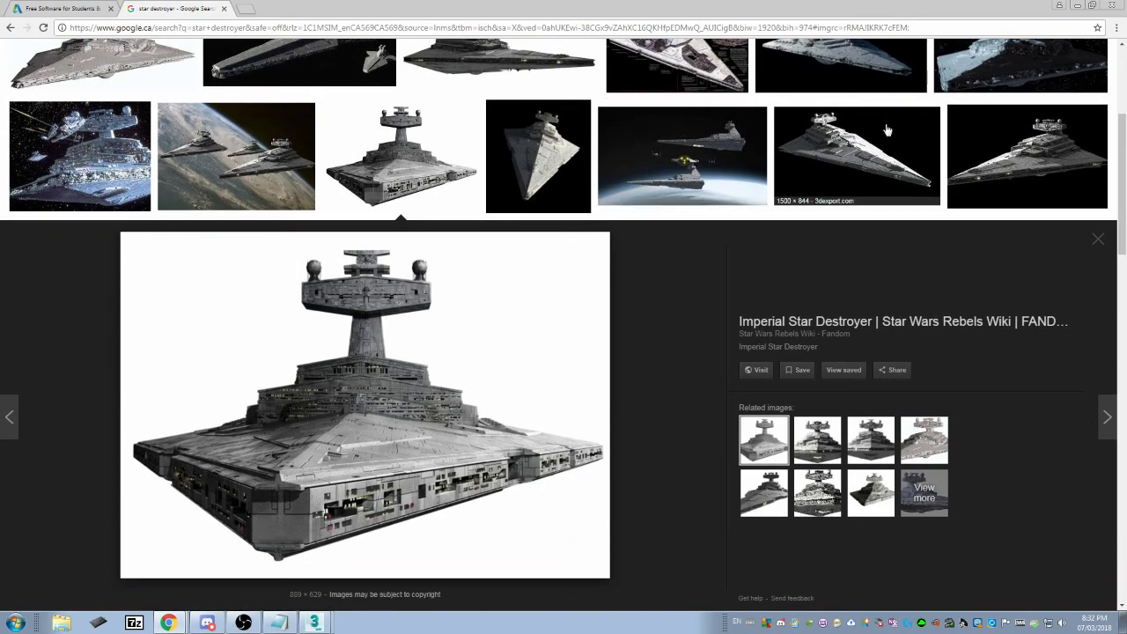
Switch back to 3ds Max and create a box about 49 × 49 × 26 cm on the grid beside the Star Destroyer.
{"action": "key", "text": "alt+Tab"}
{"action": "mouse_move", "coordinate": [640, 270]}
{"action": "middle_mouse_down", "text": "alt"}
{"action": "mouse_move", "coordinate": [636, 282]}
{"action": "mouse_move", "coordinate": [679, 279]}
{"action": "mouse_move", "coordinate": [652, 257]}
{"action": "middle_mouse_up", "text": "alt"}
{"action": "middle_click_drag", "start_coordinate": [649, 250], "coordinate": [623, 286], "text": "alt"}
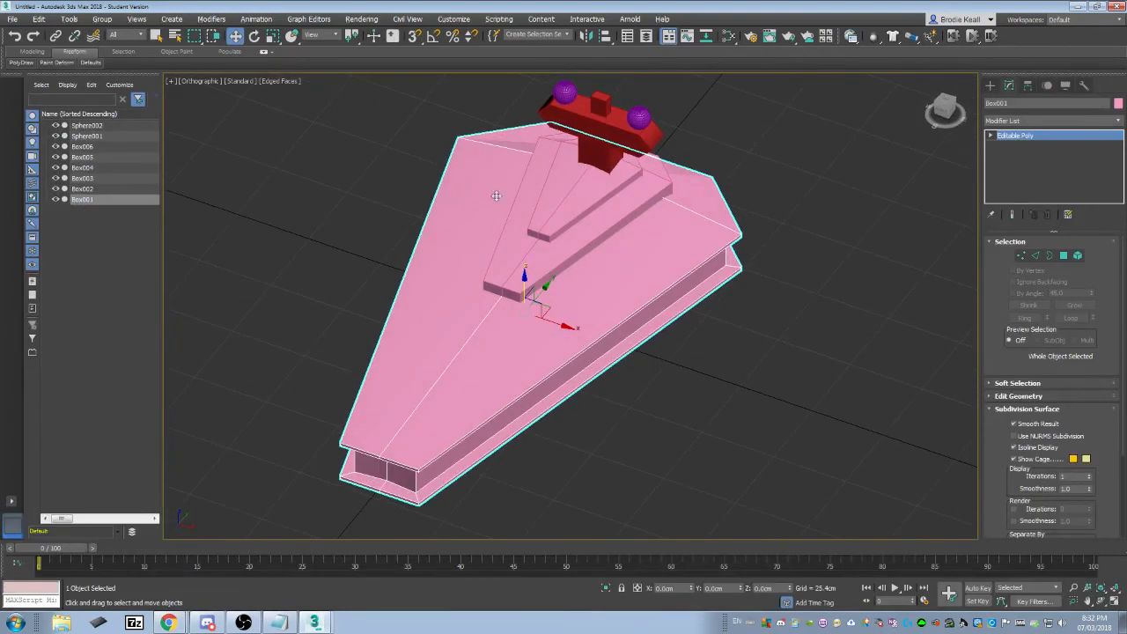
{"action": "left_click", "coordinate": [171, 21]}
{"action": "mouse_move", "coordinate": [179, 42]}
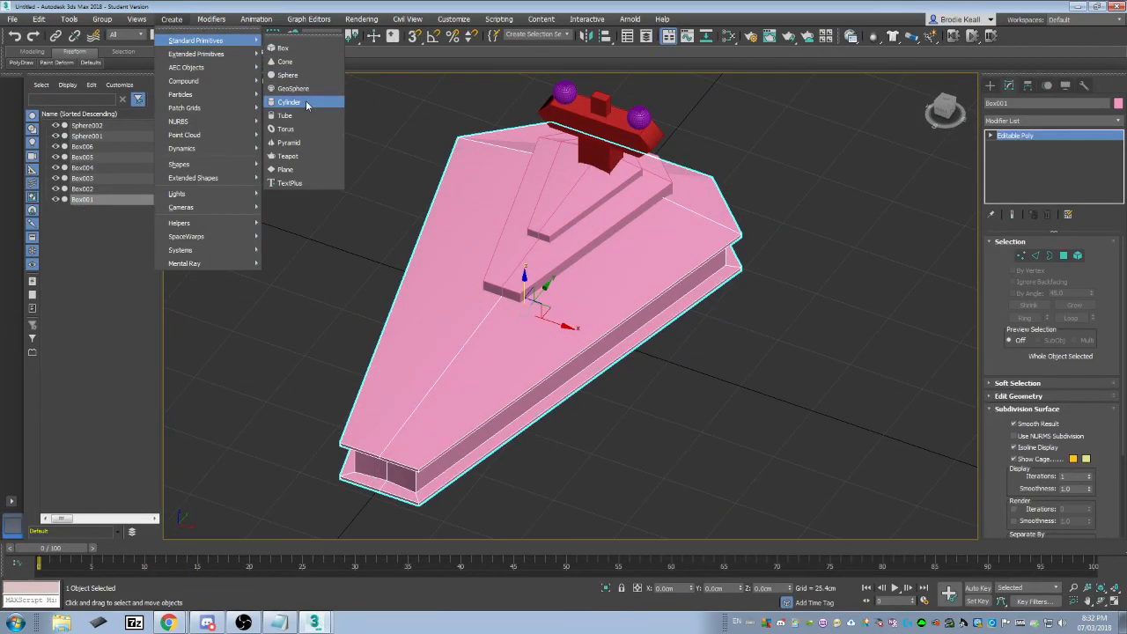
{"action": "left_click", "coordinate": [290, 102]}
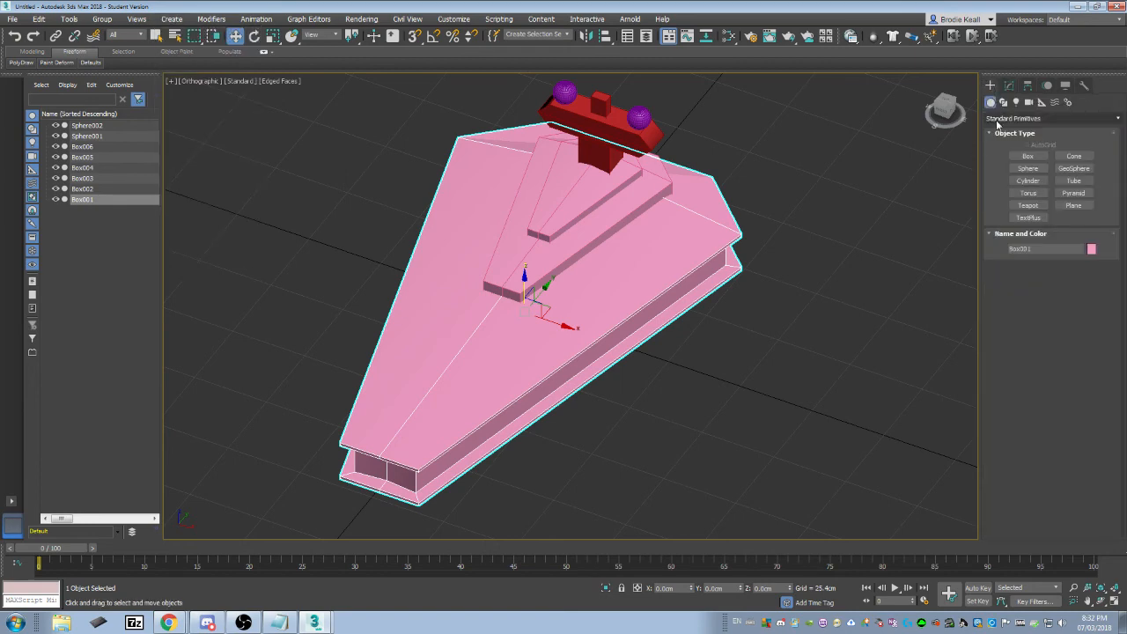
{"action": "left_click", "coordinate": [1027, 156]}
{"action": "left_click_drag", "start_coordinate": [784, 286], "coordinate": [845, 425]}
{"action": "left_click", "coordinate": [841, 335]}
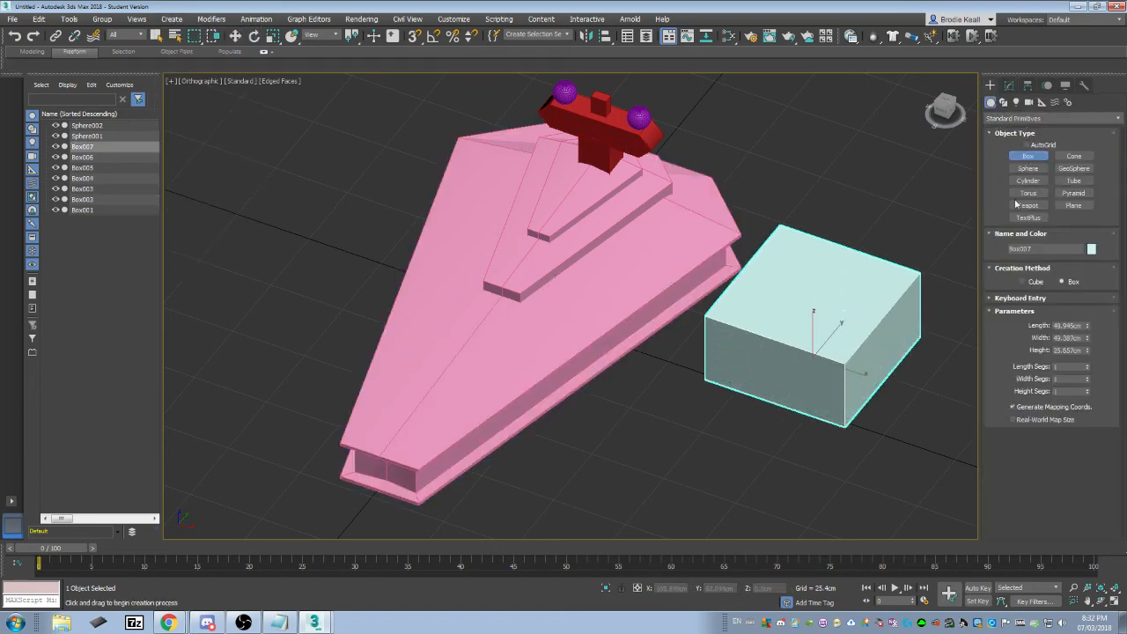
Create a sphere of about 13 cm radius and a teapot of about 15 cm radius on the grid near the box.
{"action": "left_click", "coordinate": [1027, 168]}
{"action": "left_click_drag", "start_coordinate": [692, 403], "coordinate": [731, 403]}
{"action": "middle_click_drag", "start_coordinate": [616, 396], "coordinate": [612, 307]}
{"action": "left_click", "coordinate": [1027, 205]}
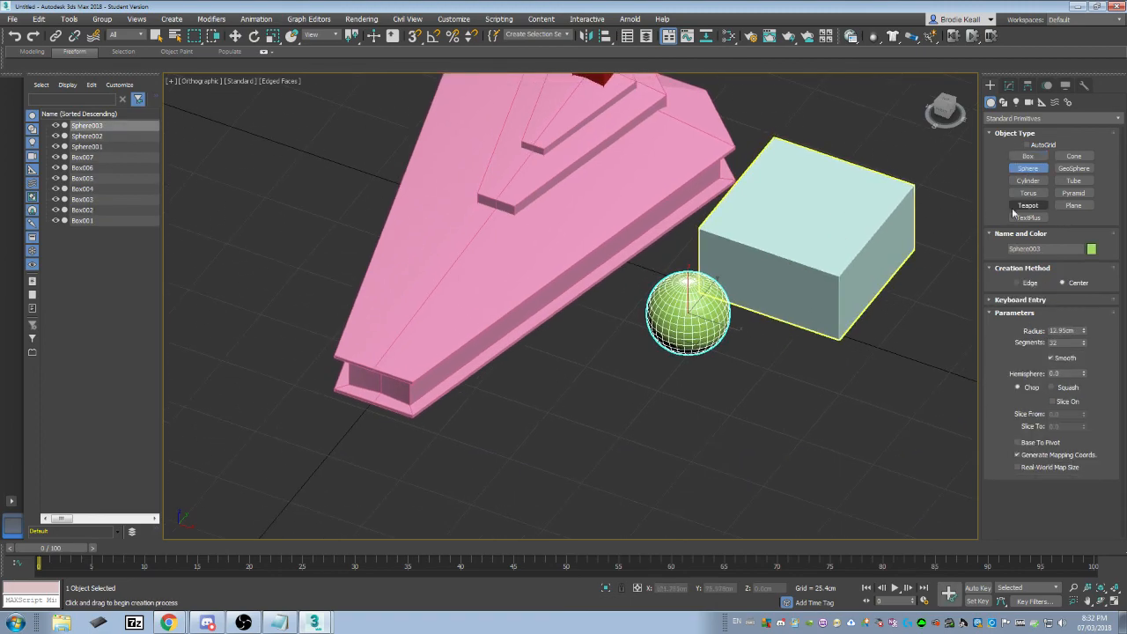
{"action": "left_click_drag", "start_coordinate": [606, 379], "coordinate": [641, 408]}
{"action": "middle_click_drag", "start_coordinate": [641, 408], "coordinate": [666, 389], "text": "alt"}
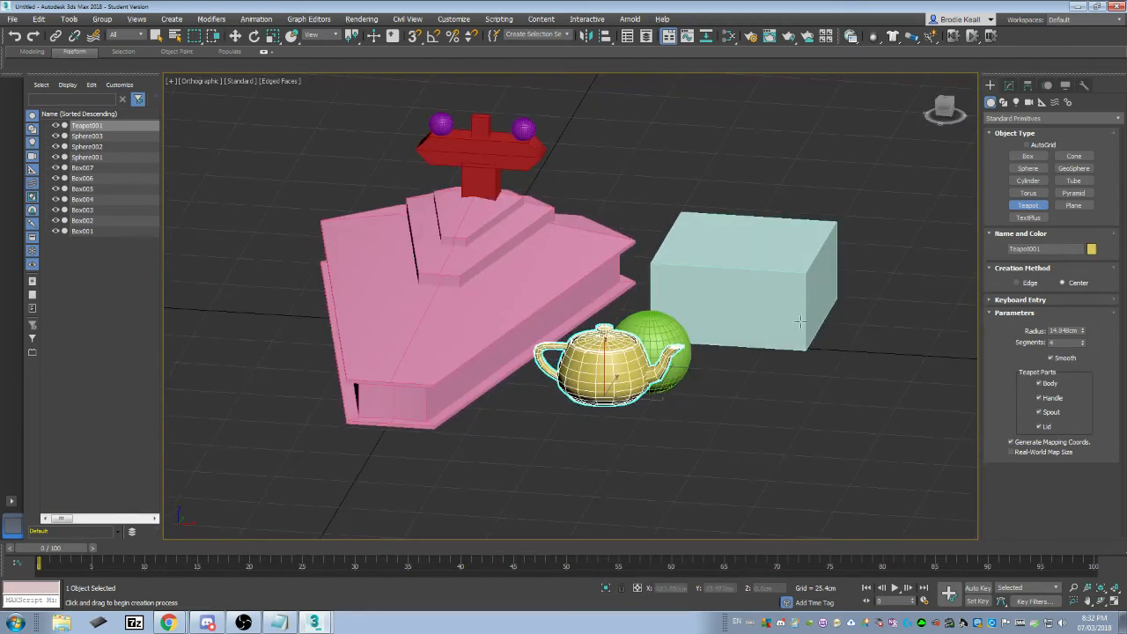
Examine the Star Destroyer's hull, side trench and bridge tower from the front, the sides and above, alongside the primitives.
{"action": "middle_click_drag", "start_coordinate": [800, 322], "coordinate": [664, 242], "text": "alt"}
{"action": "mouse_move", "coordinate": [727, 304]}
{"action": "middle_mouse_down", "text": "alt"}
{"action": "mouse_move", "coordinate": [730, 264]}
{"action": "mouse_move", "coordinate": [719, 264]}
{"action": "mouse_move", "coordinate": [714, 292]}
{"action": "middle_mouse_up", "text": "alt"}
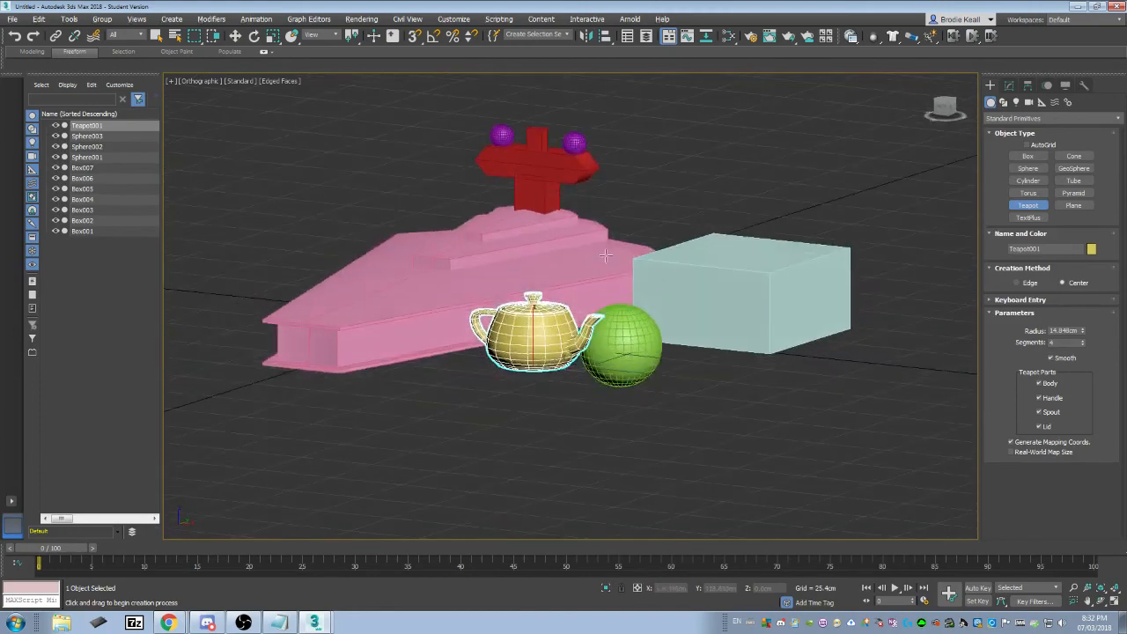
{"action": "middle_click_drag", "start_coordinate": [604, 255], "coordinate": [678, 222], "text": "alt"}
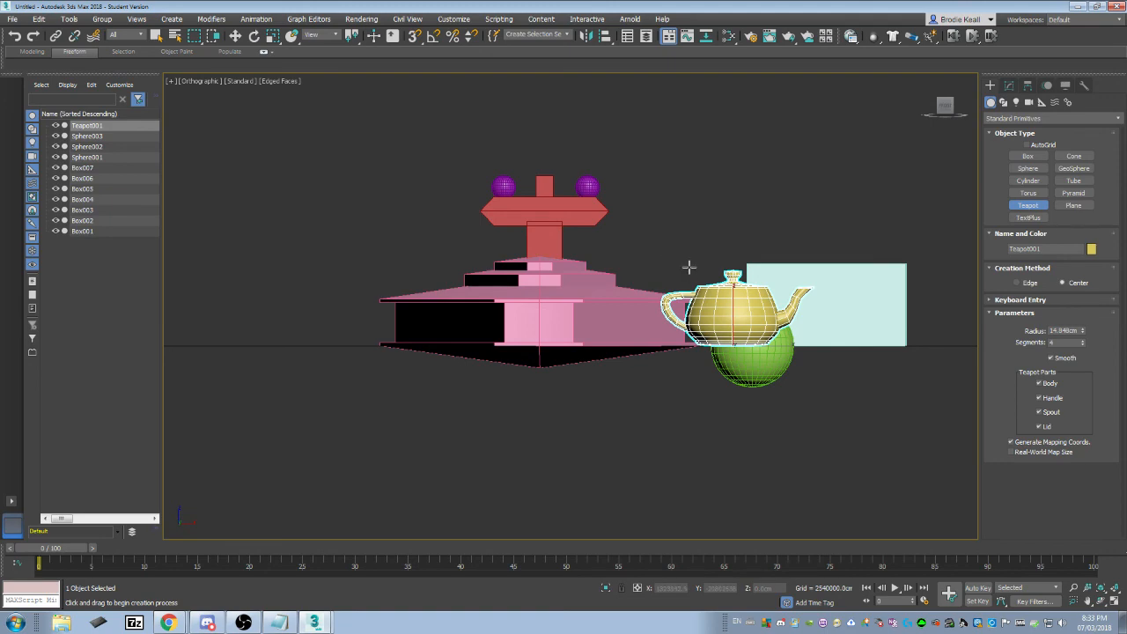
{"action": "middle_click_drag", "start_coordinate": [688, 266], "coordinate": [663, 231], "text": "alt"}
{"action": "middle_click_drag", "start_coordinate": [783, 254], "coordinate": [688, 242], "text": "alt"}
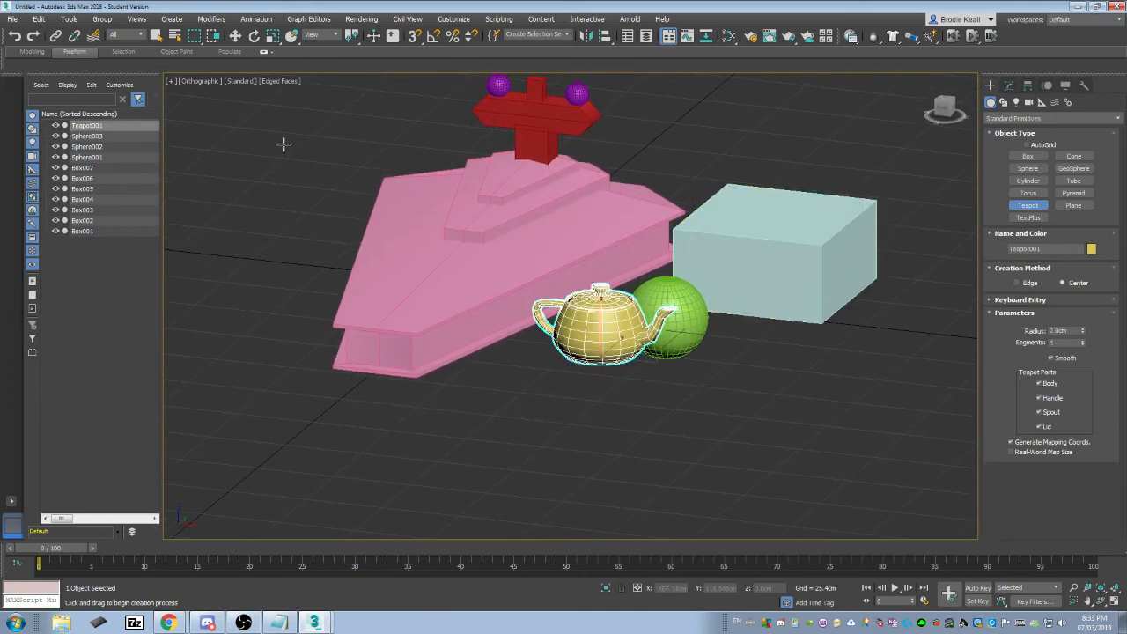
{"action": "middle_click_drag", "start_coordinate": [491, 157], "coordinate": [487, 244], "text": "alt"}
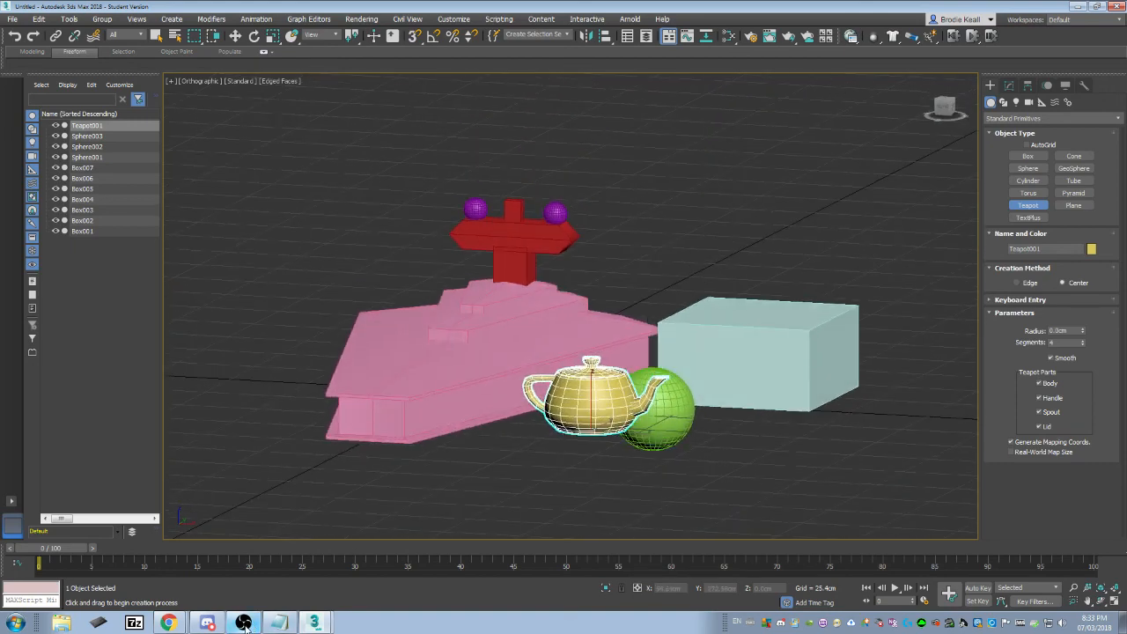
{"action": "middle_click_drag", "start_coordinate": [425, 425], "coordinate": [613, 371], "text": "alt"}
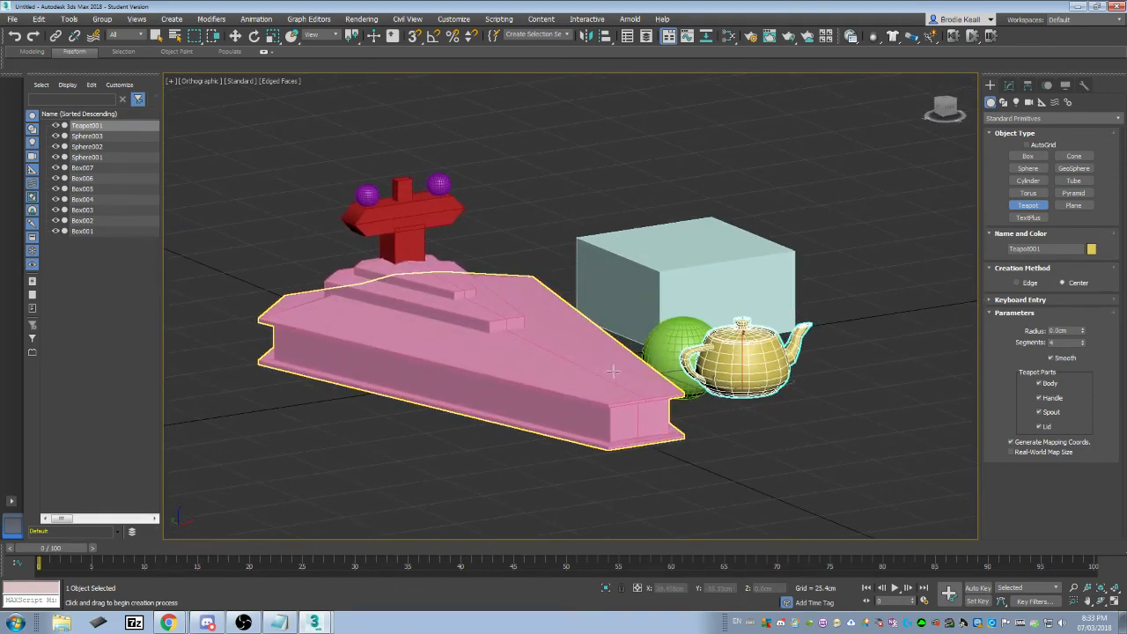
{"action": "middle_click_drag", "start_coordinate": [513, 395], "coordinate": [423, 473], "text": "alt"}
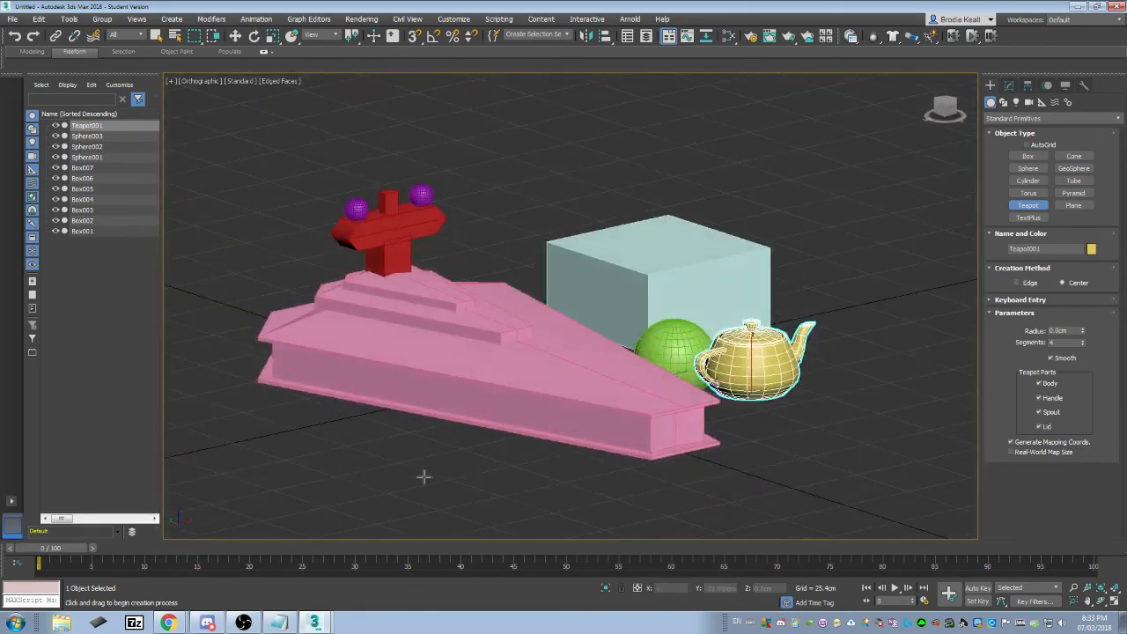